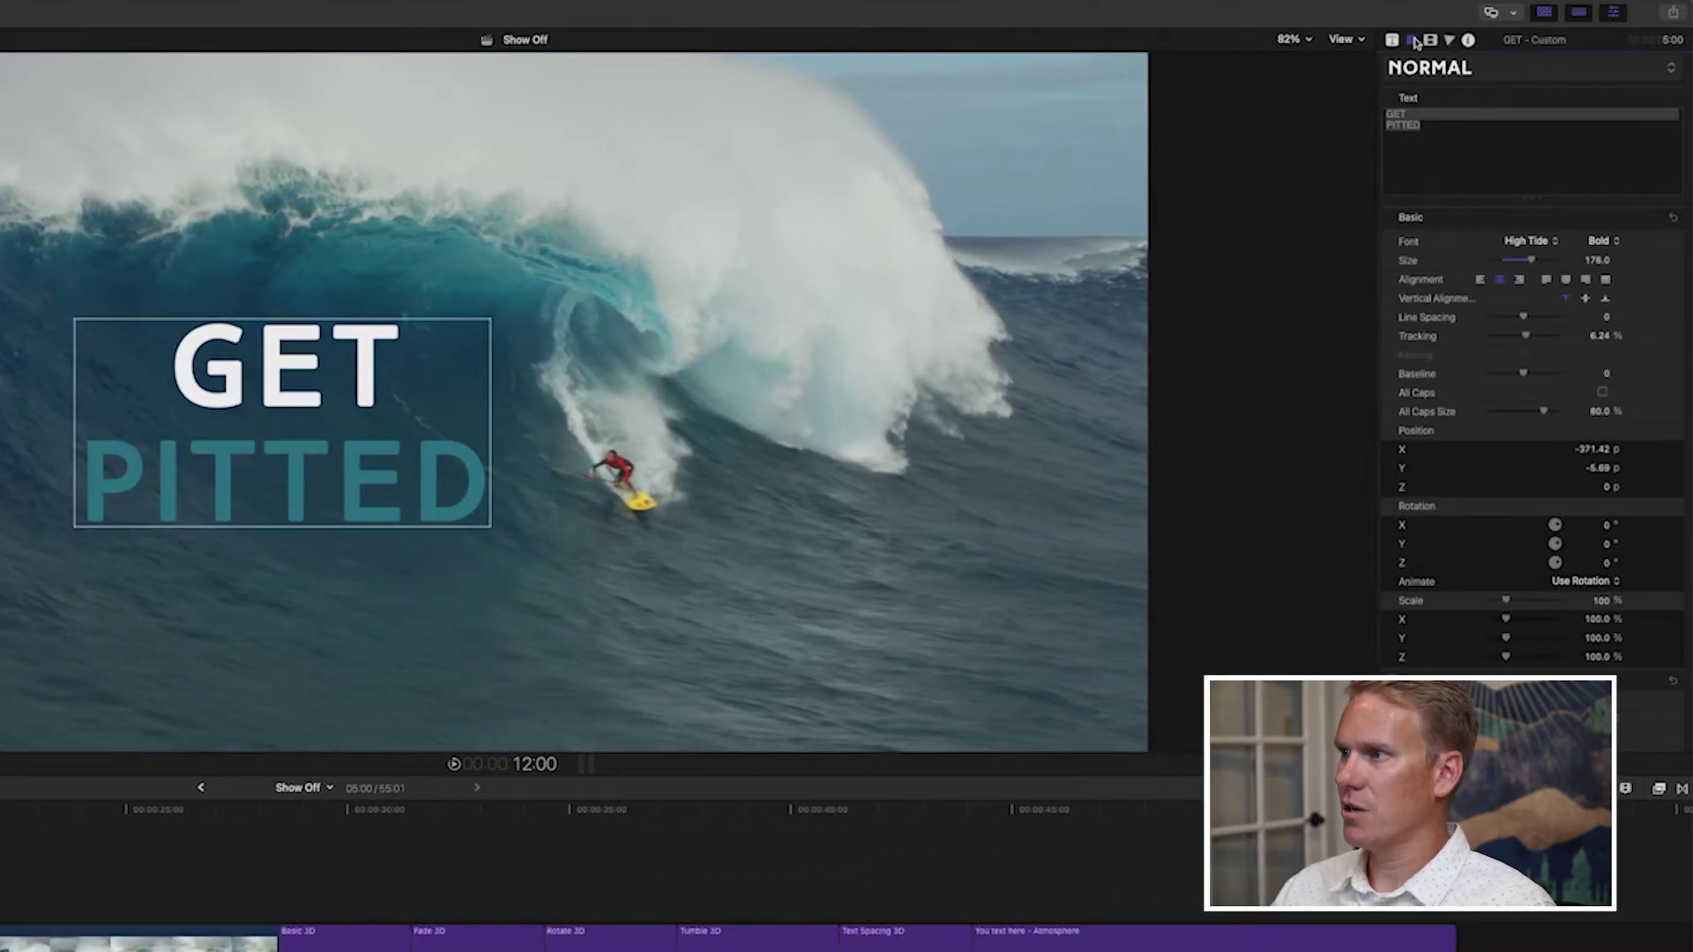
Make the GET PITTED title 3D text with an extrusion depth of 75.
scroll(1564, 269, down, 5)
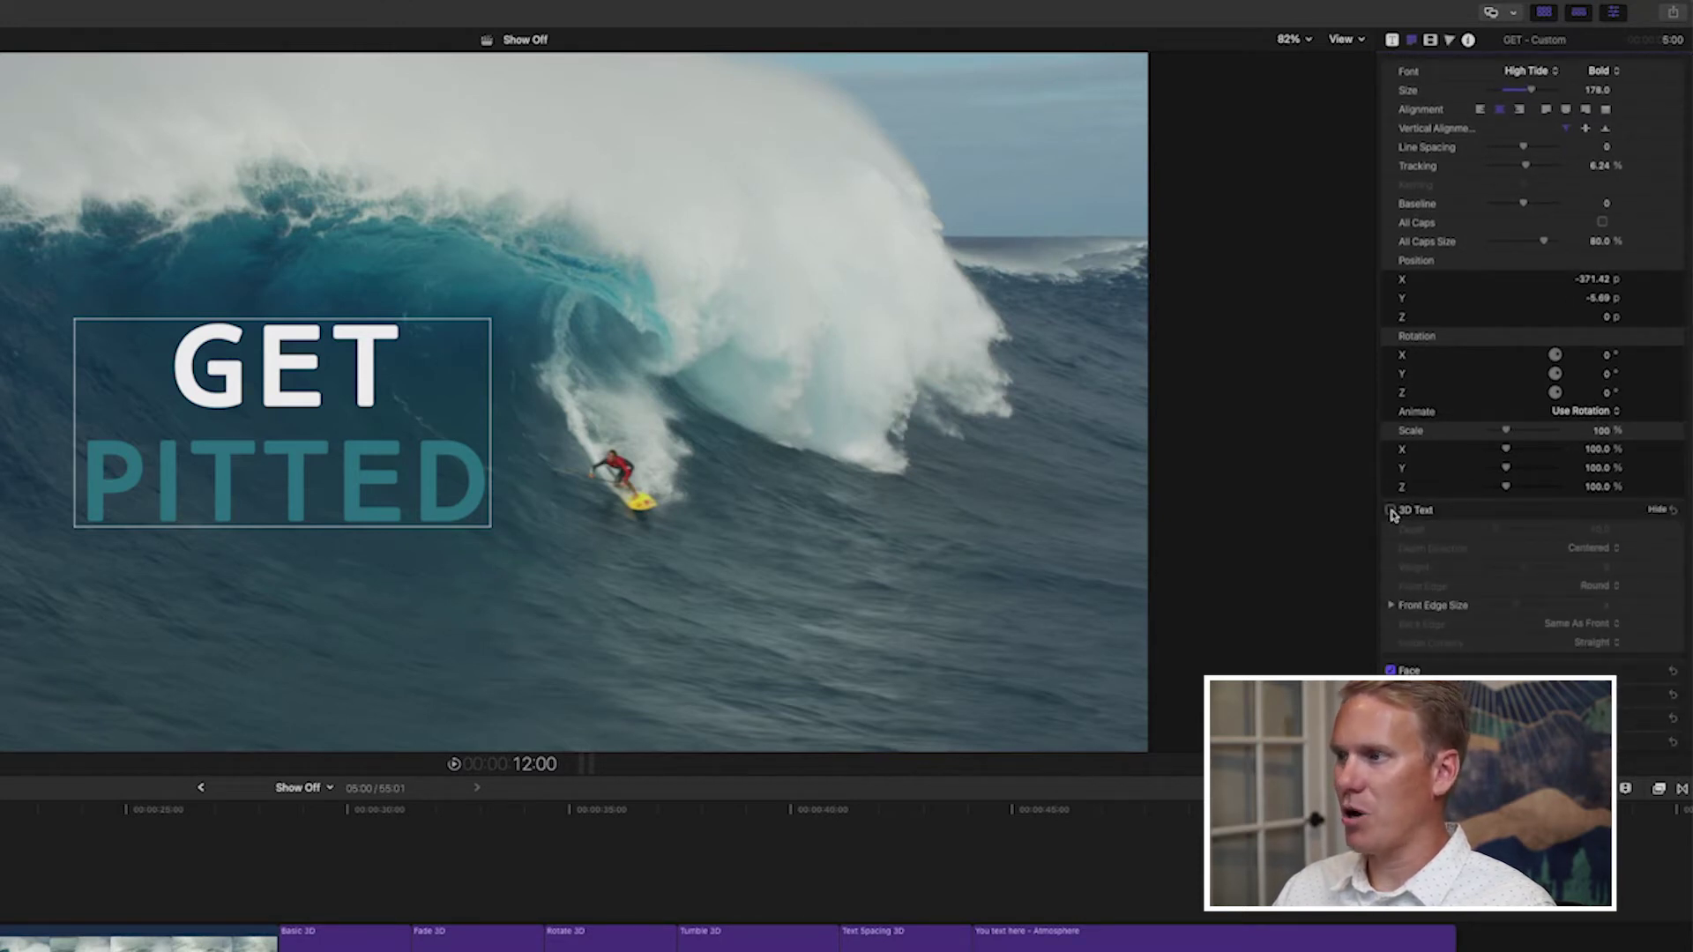
click(1391, 511)
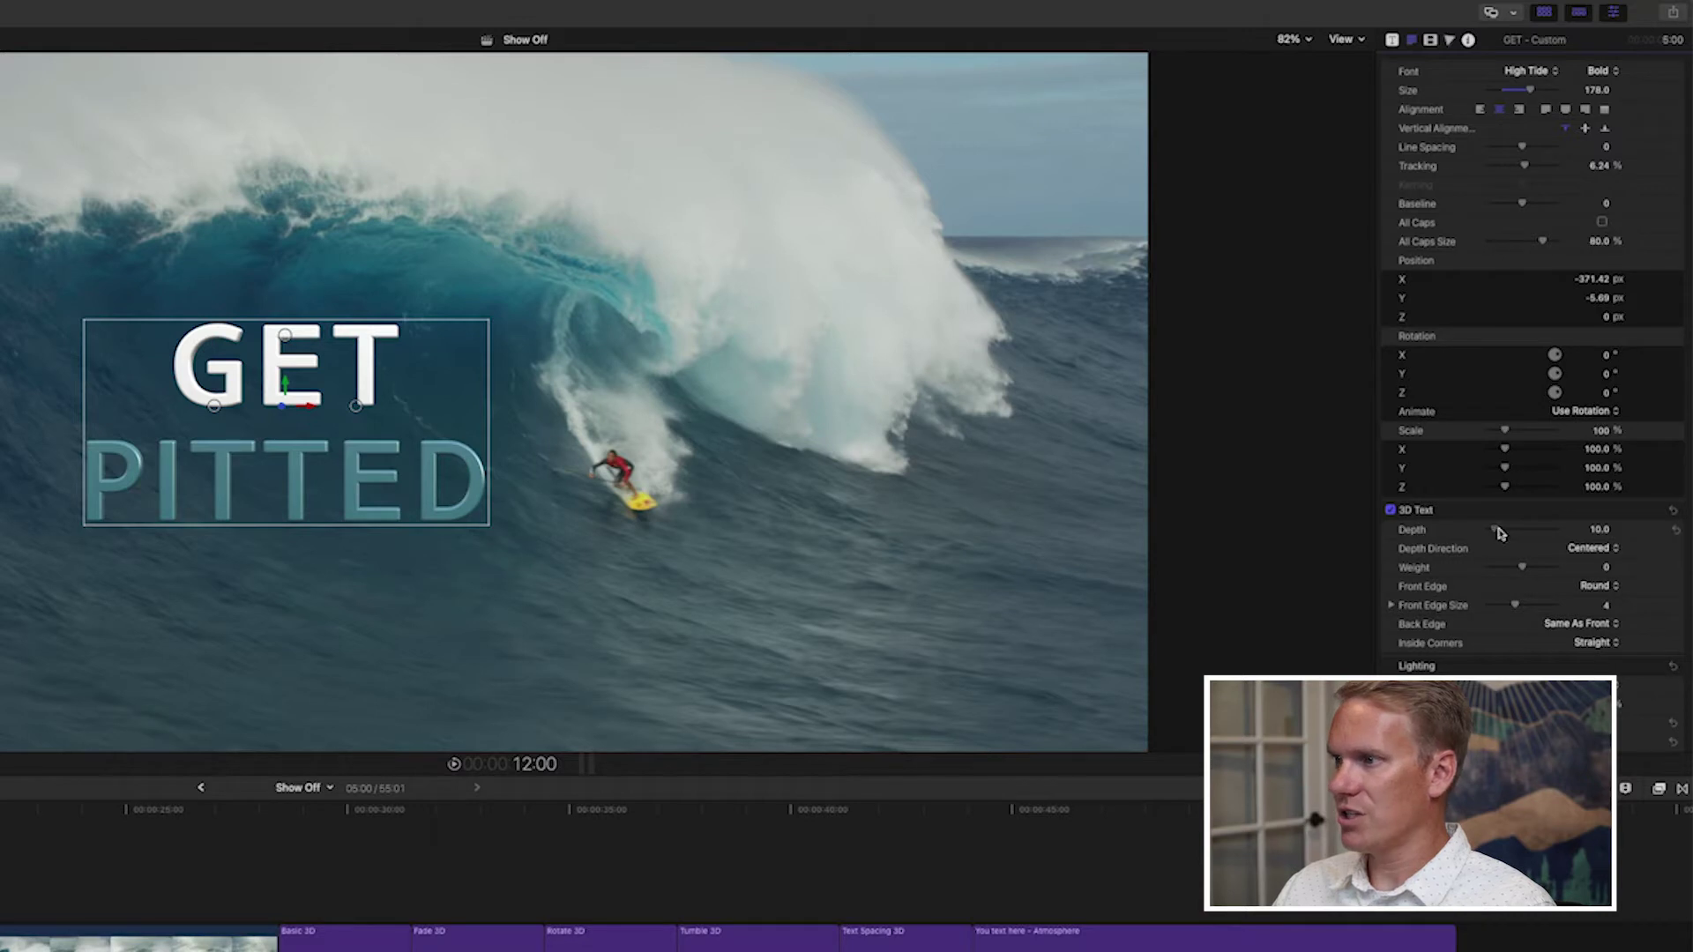
drag(1504, 532, 1543, 532)
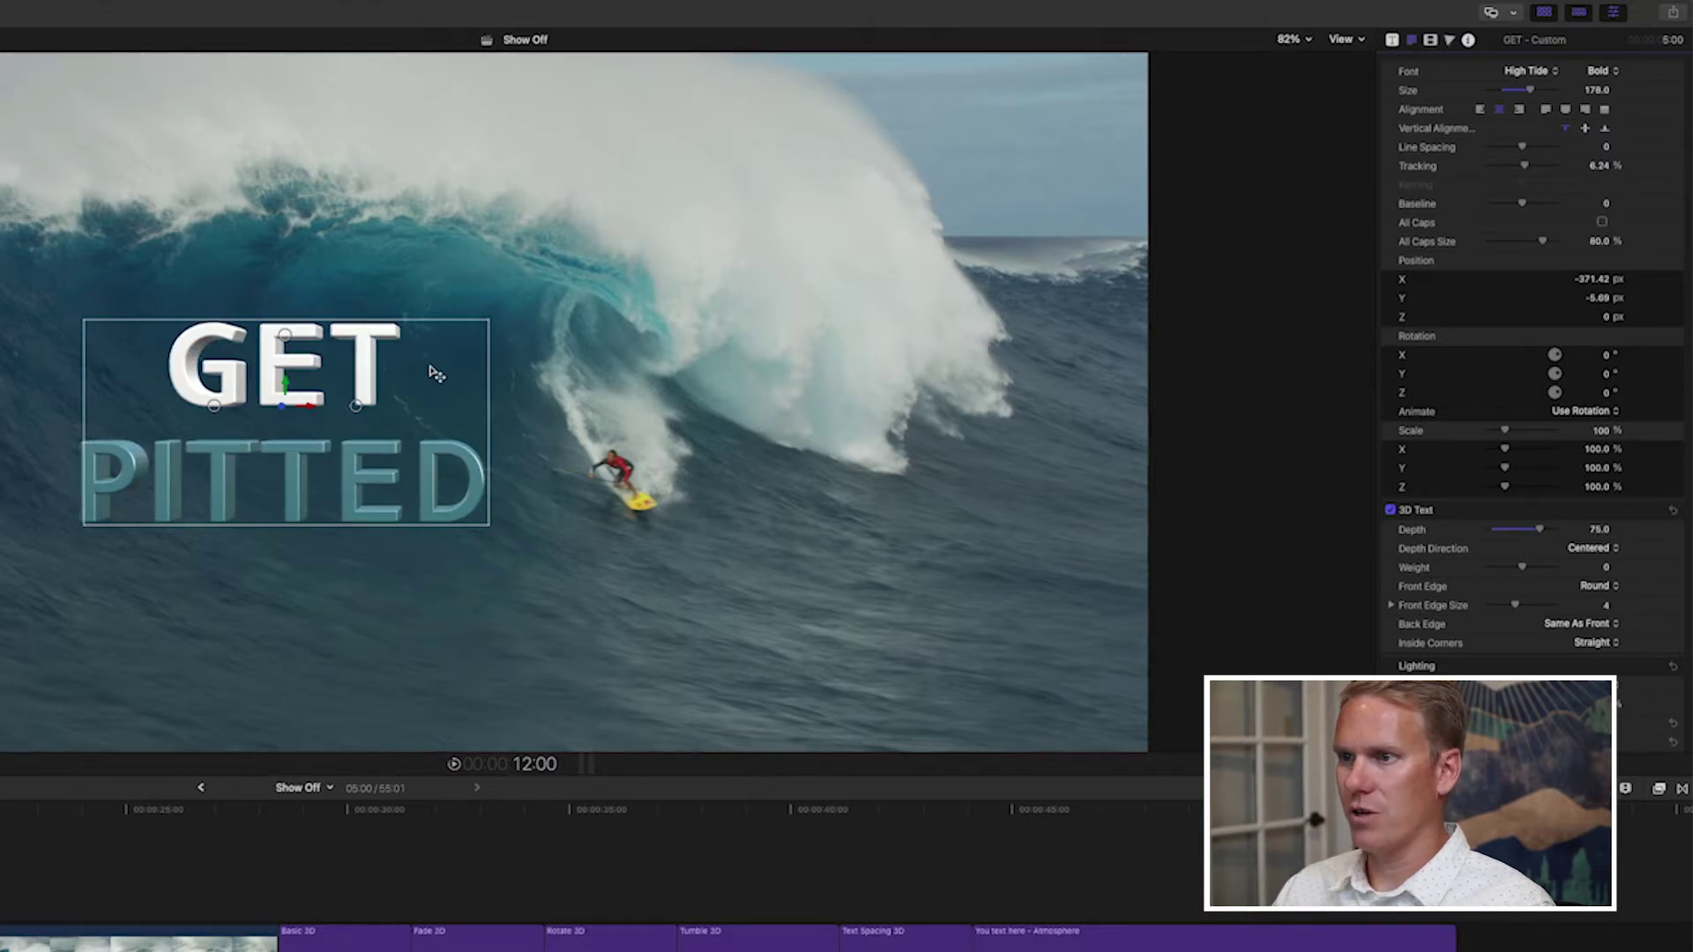
scroll(1534, 397, down, 1)
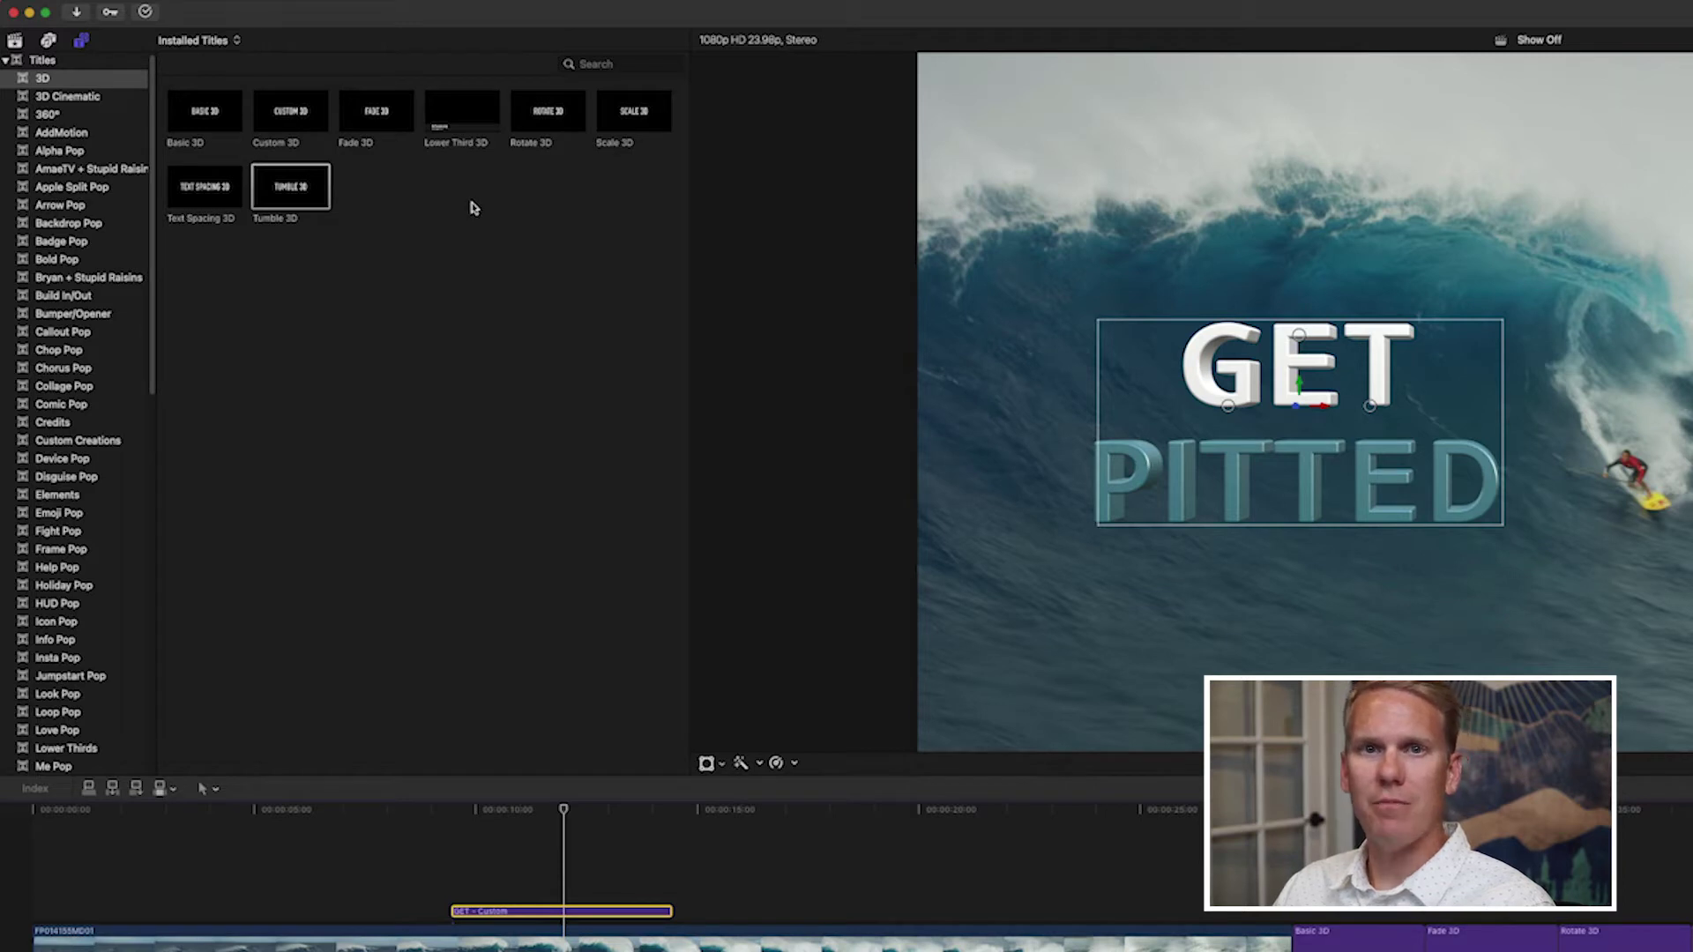
Play through the sample 3D titles and select the 'YOU TEXT HERE' Atmosphere clip.
click(89, 95)
click(78, 79)
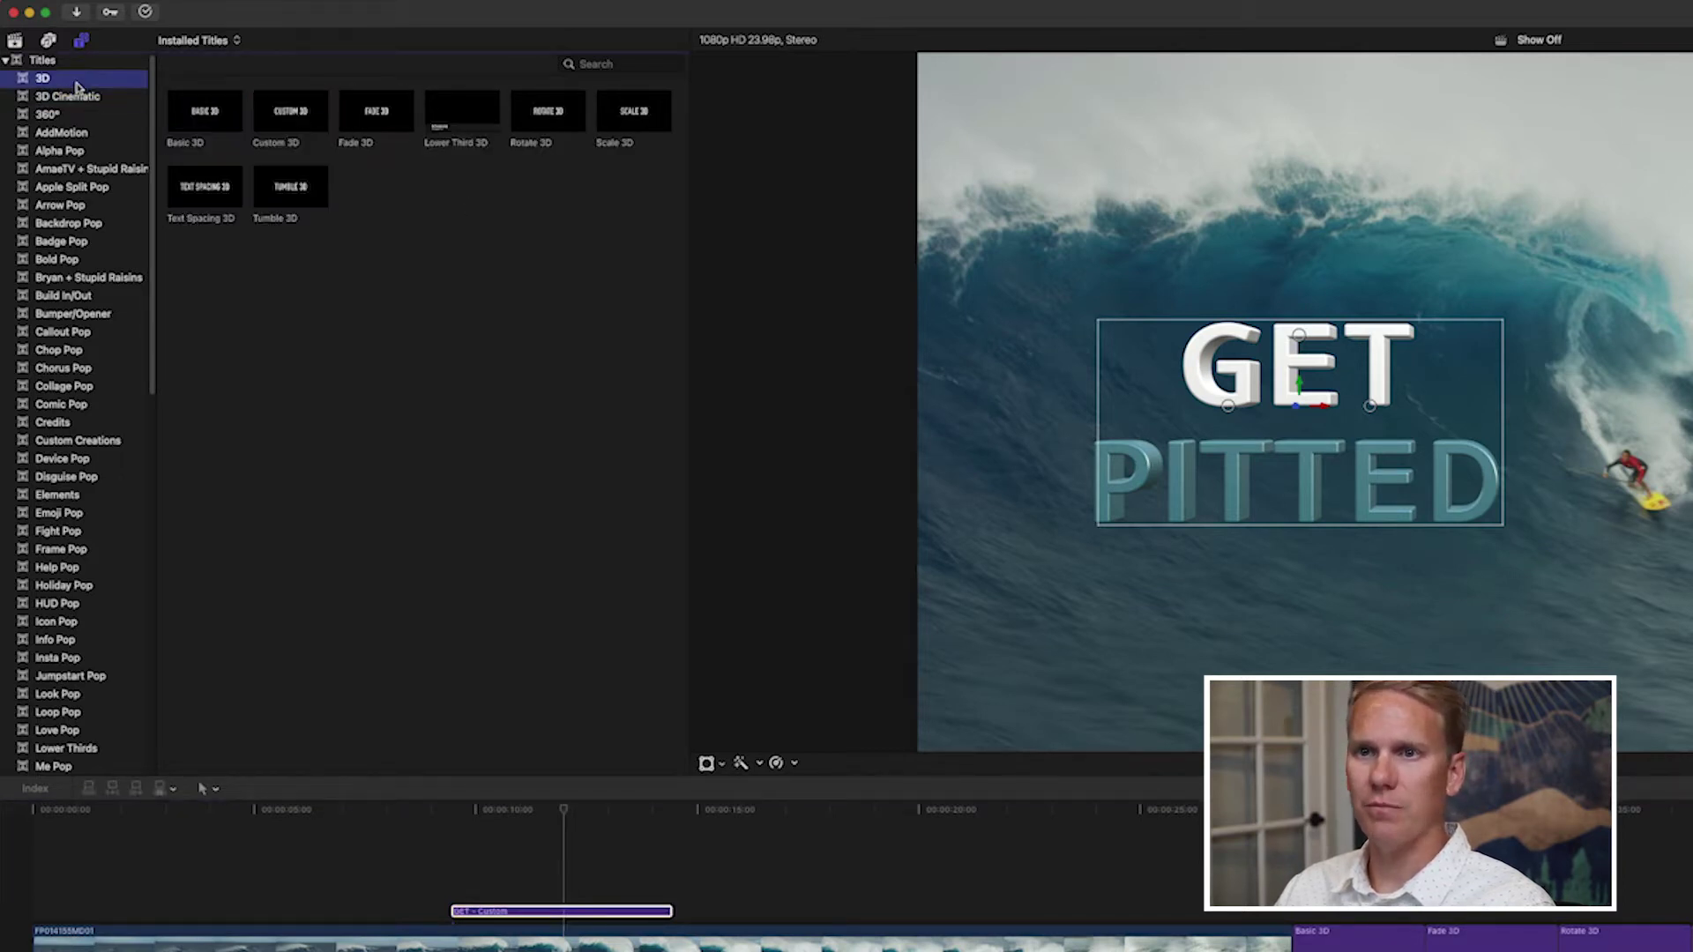
key(space)
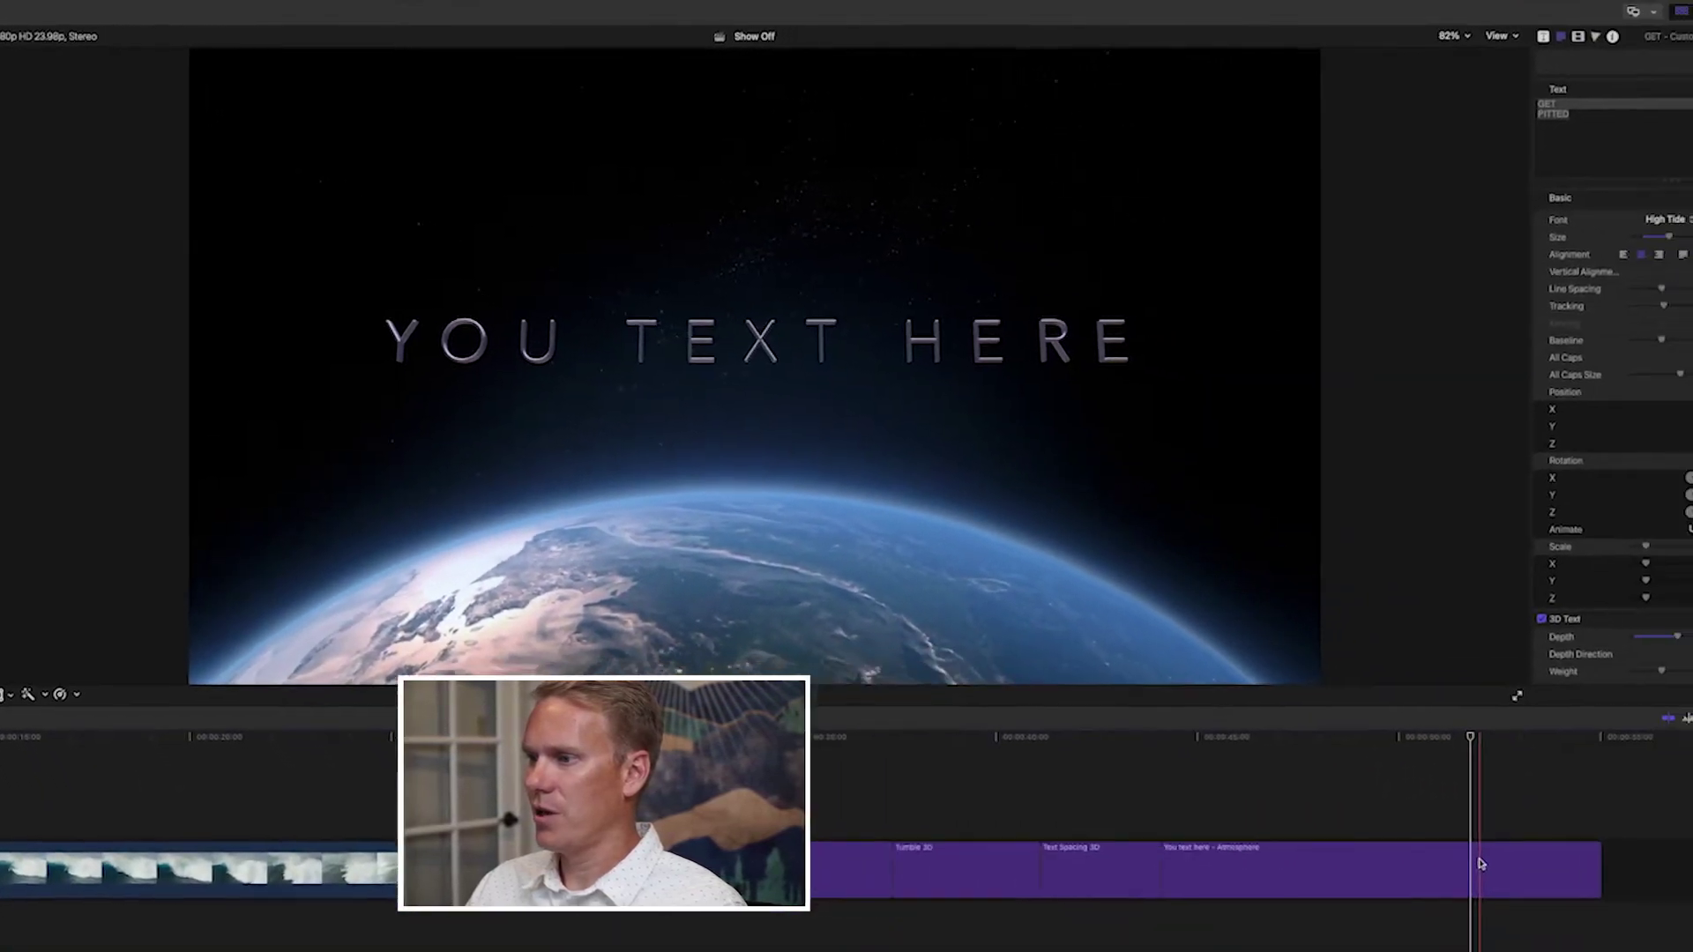
click(1481, 864)
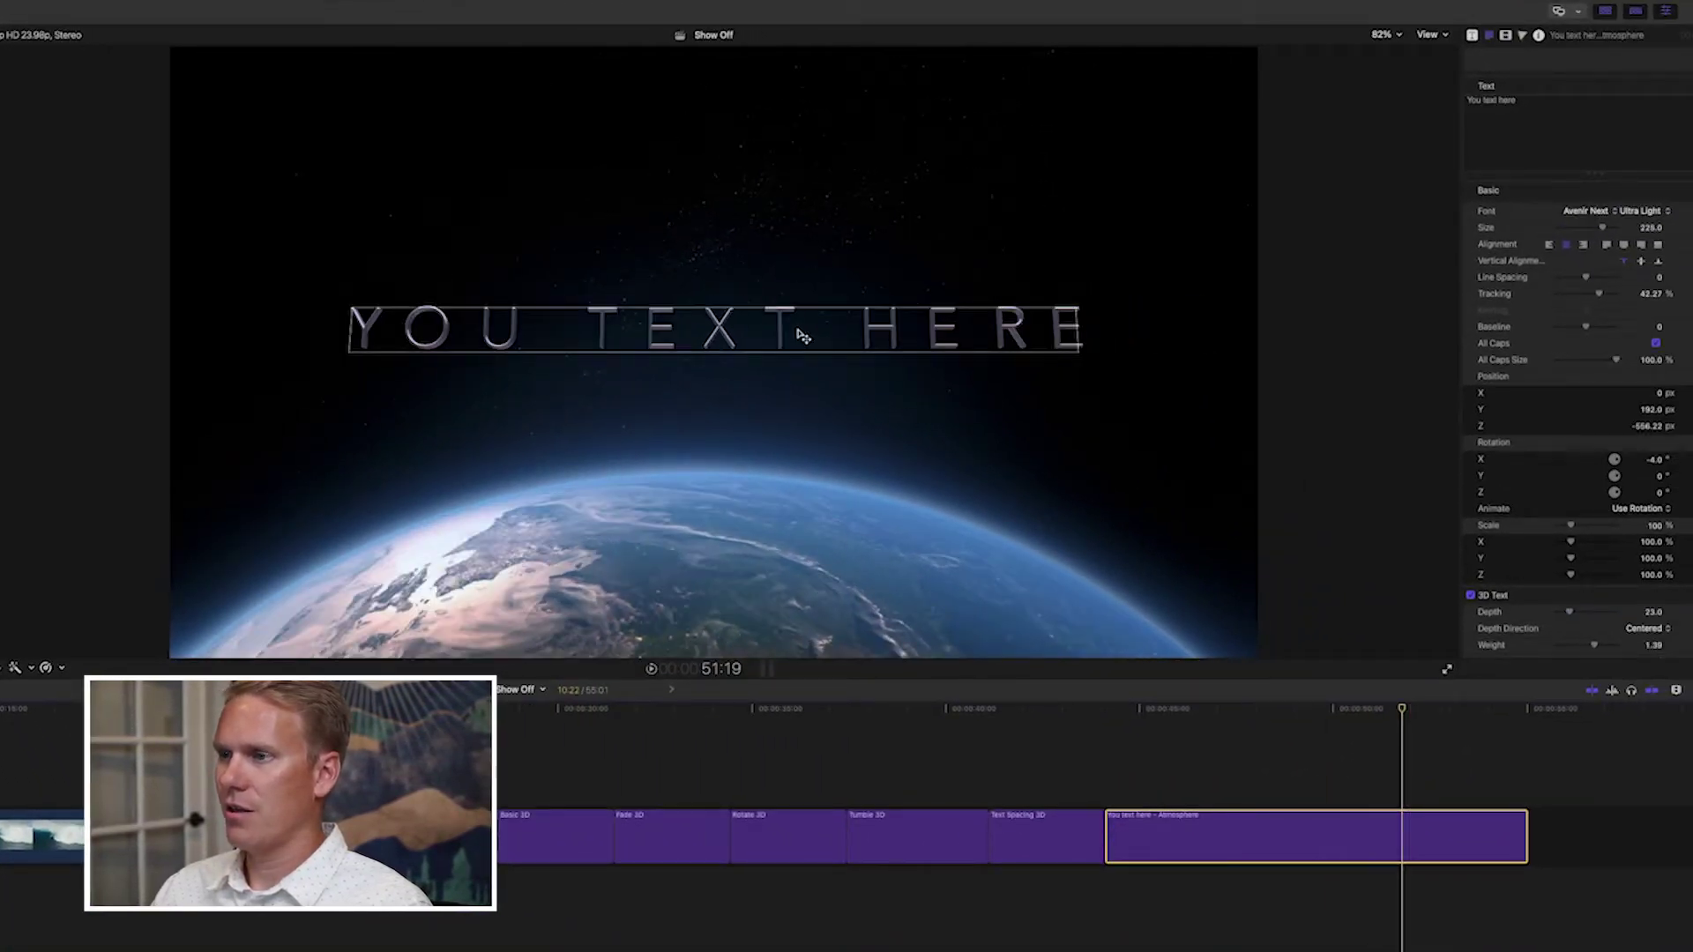
Replace the Atmosphere title's words with 'Outer space' and play it back.
click(803, 336)
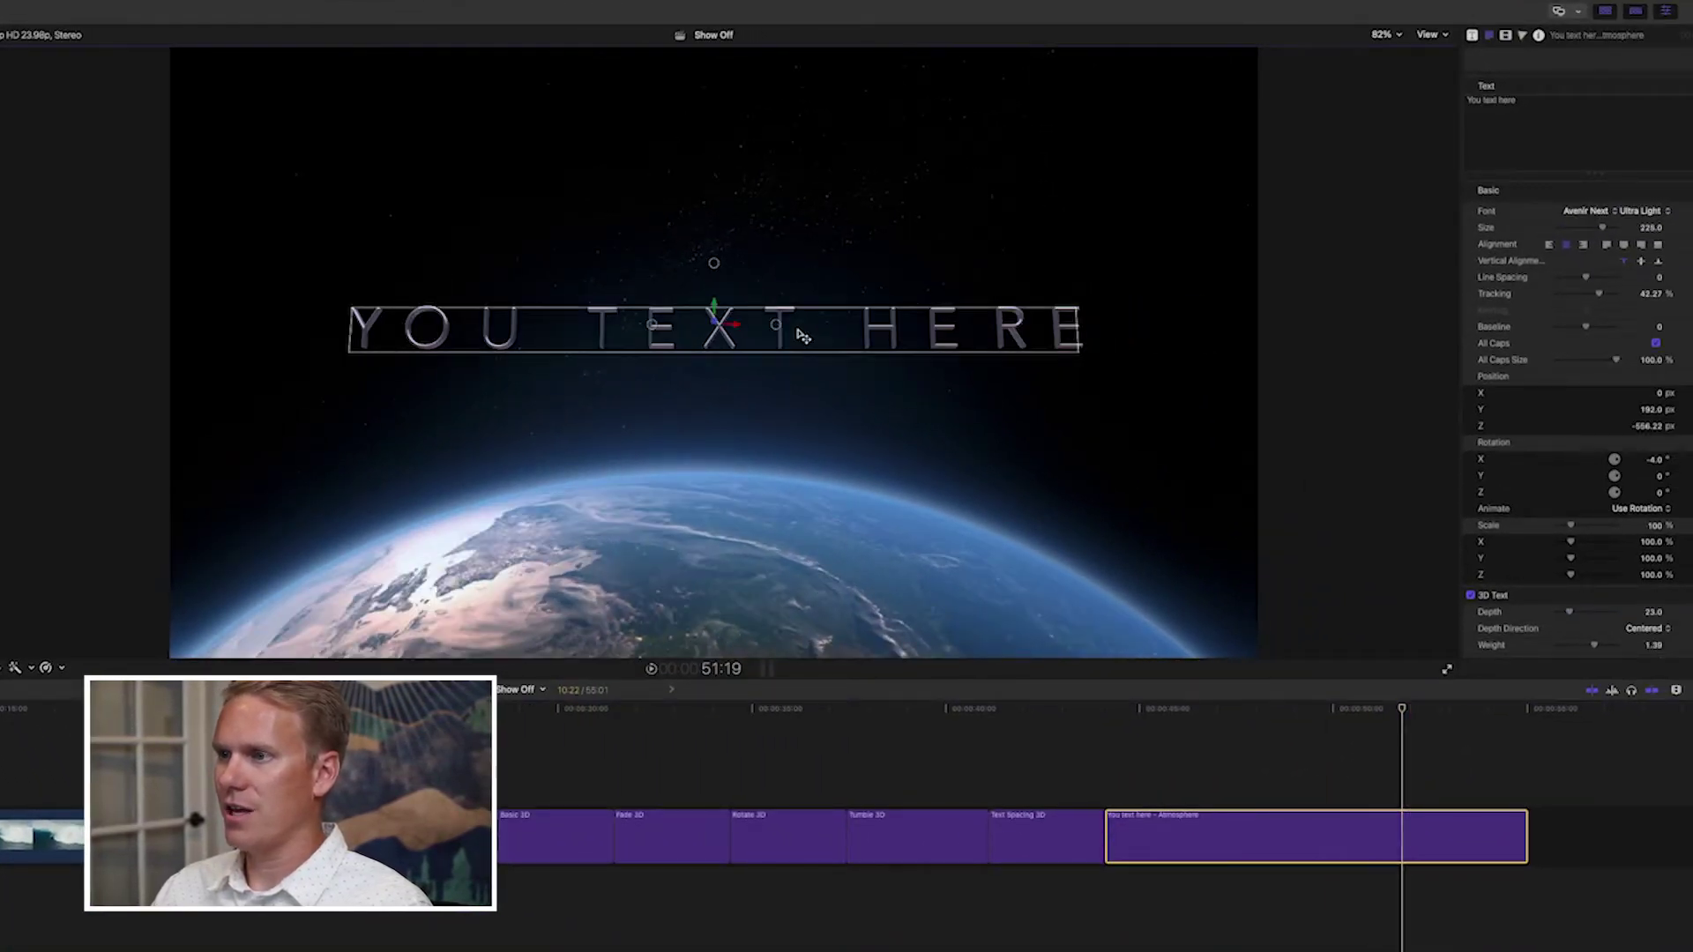
click(1557, 106)
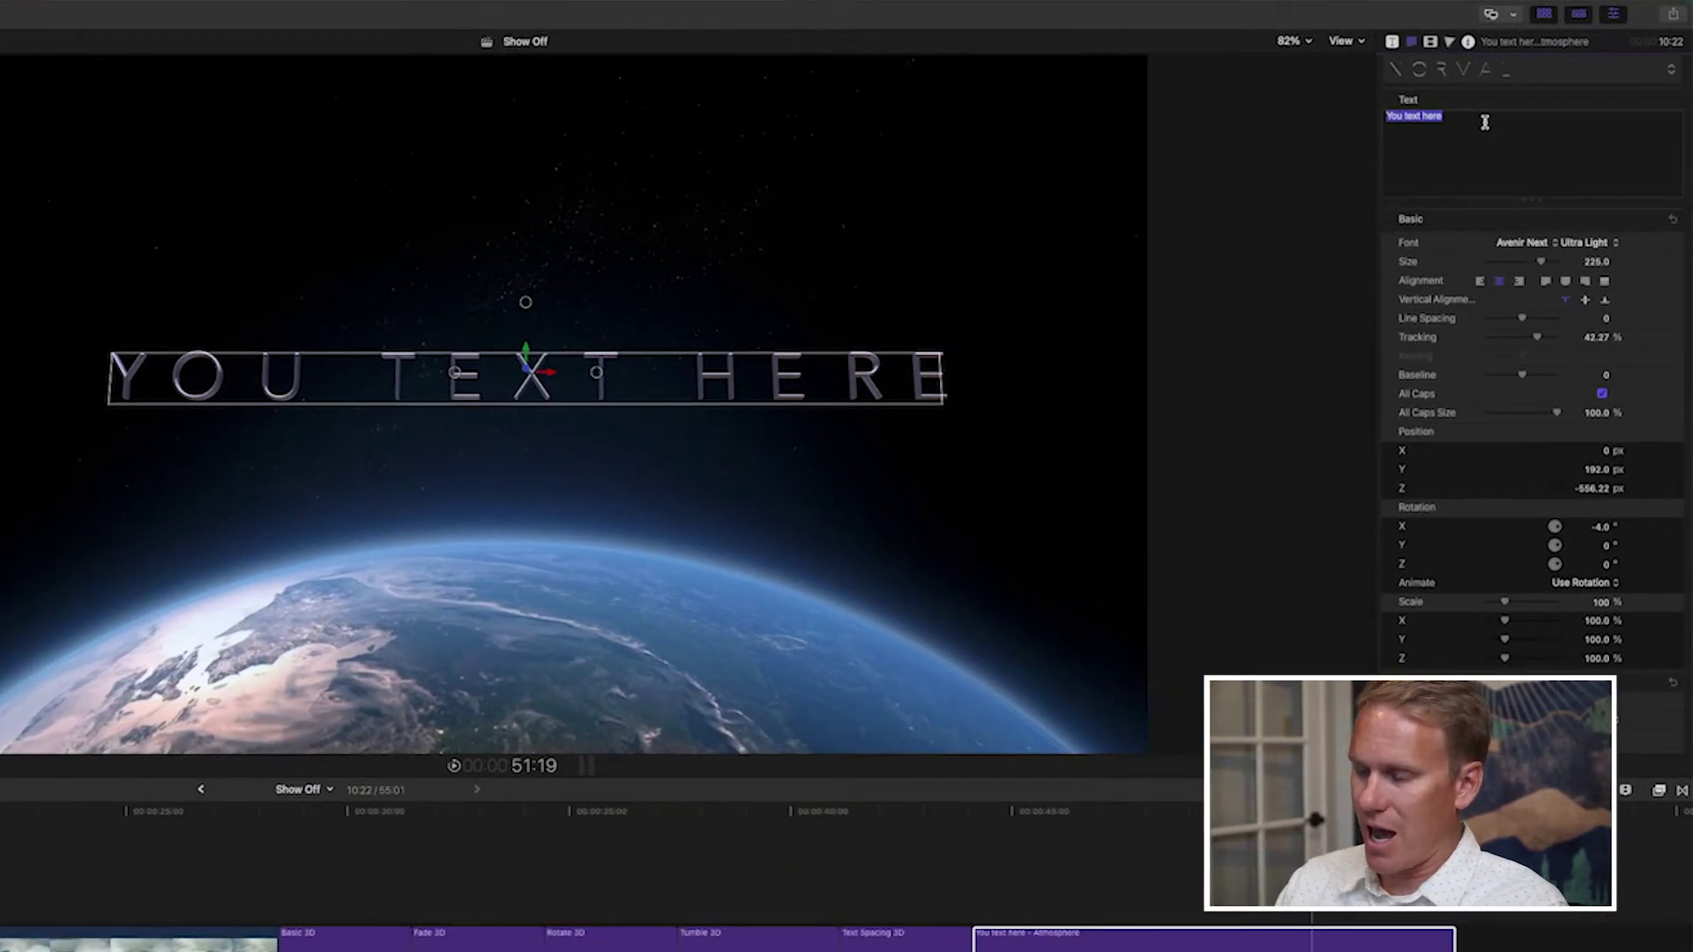
text(Outer space)
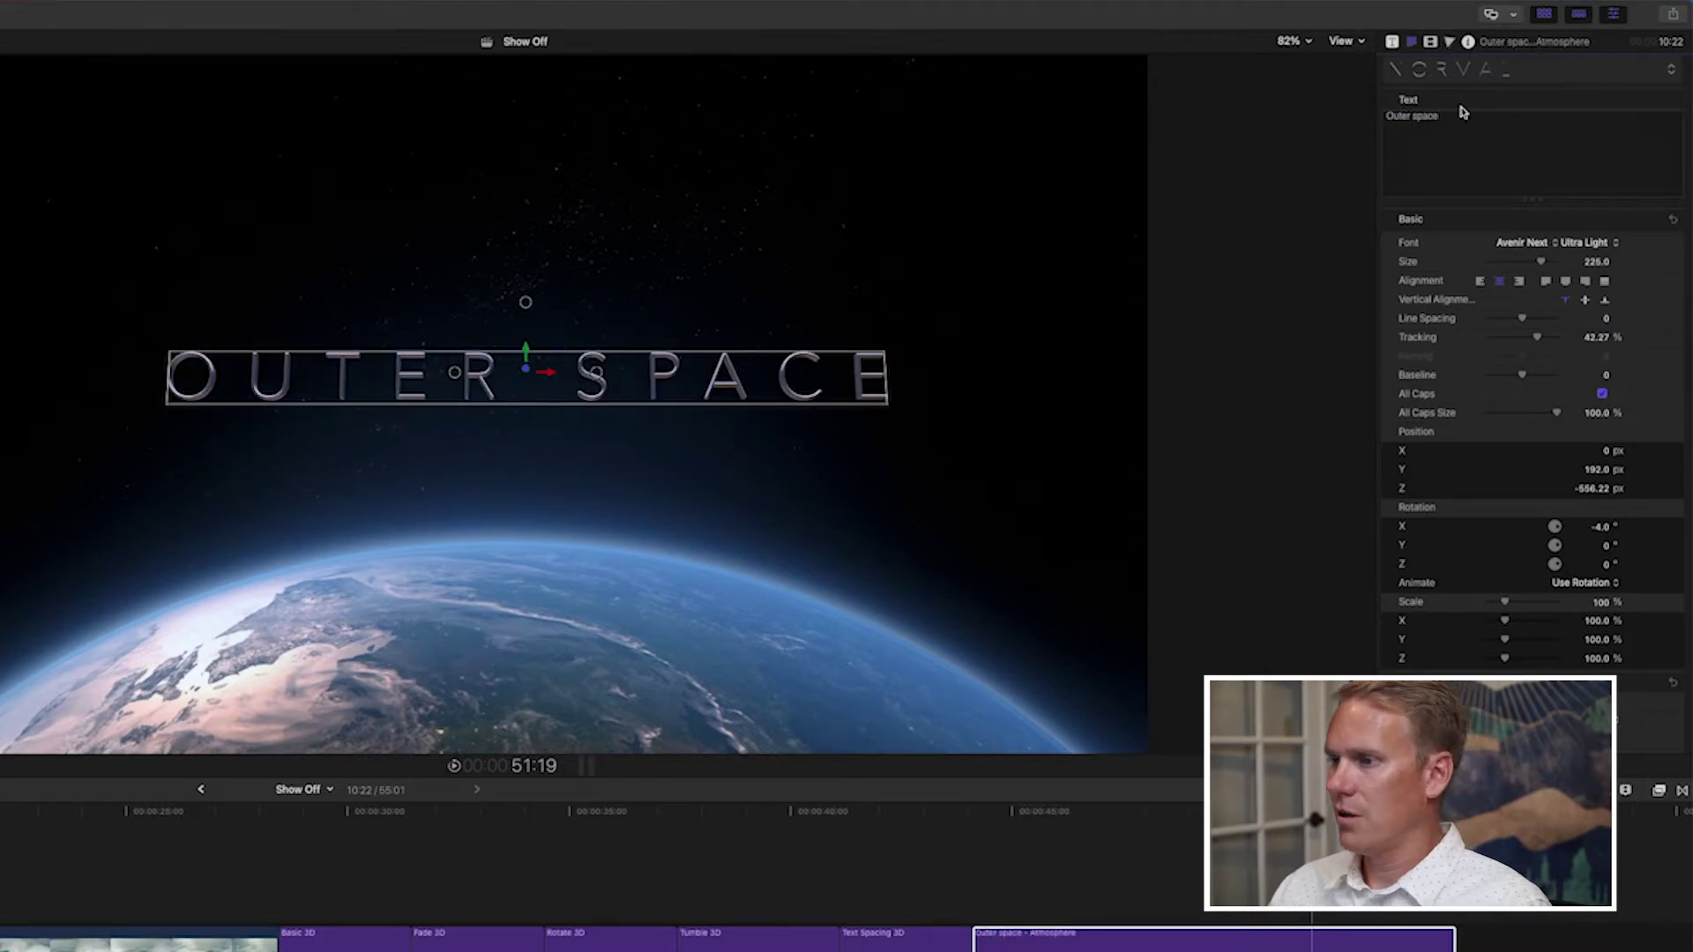
key(space)
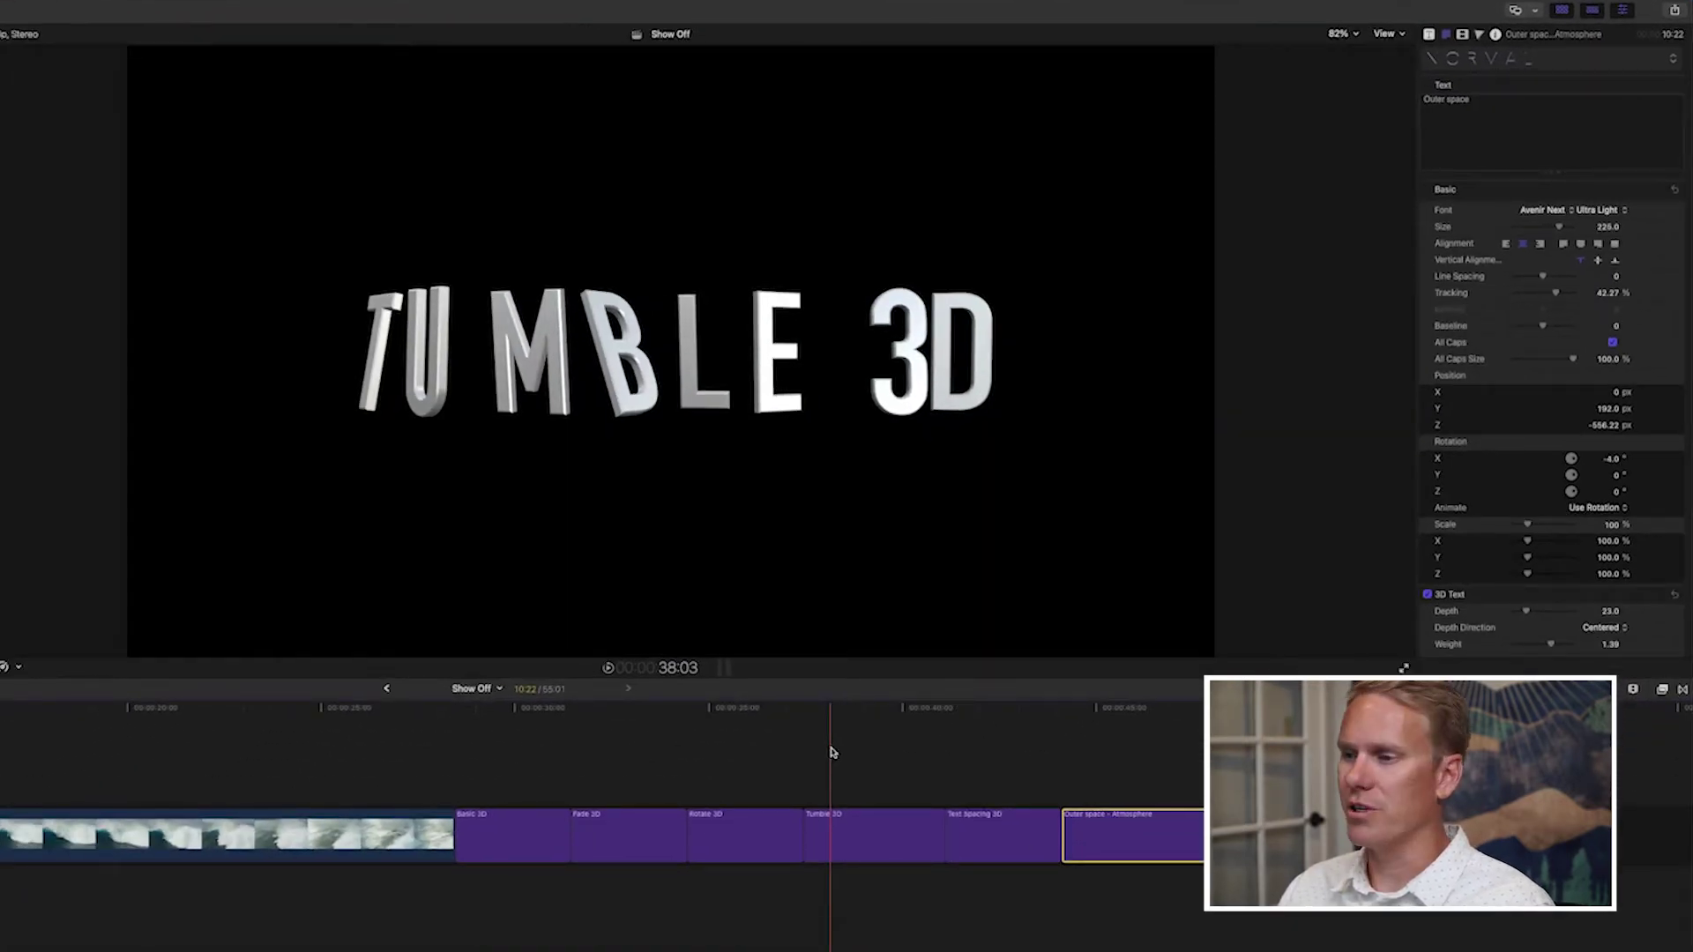
Stack the Tumble 3D title above the GET clip over the surfing footage, extended to match.
click(864, 835)
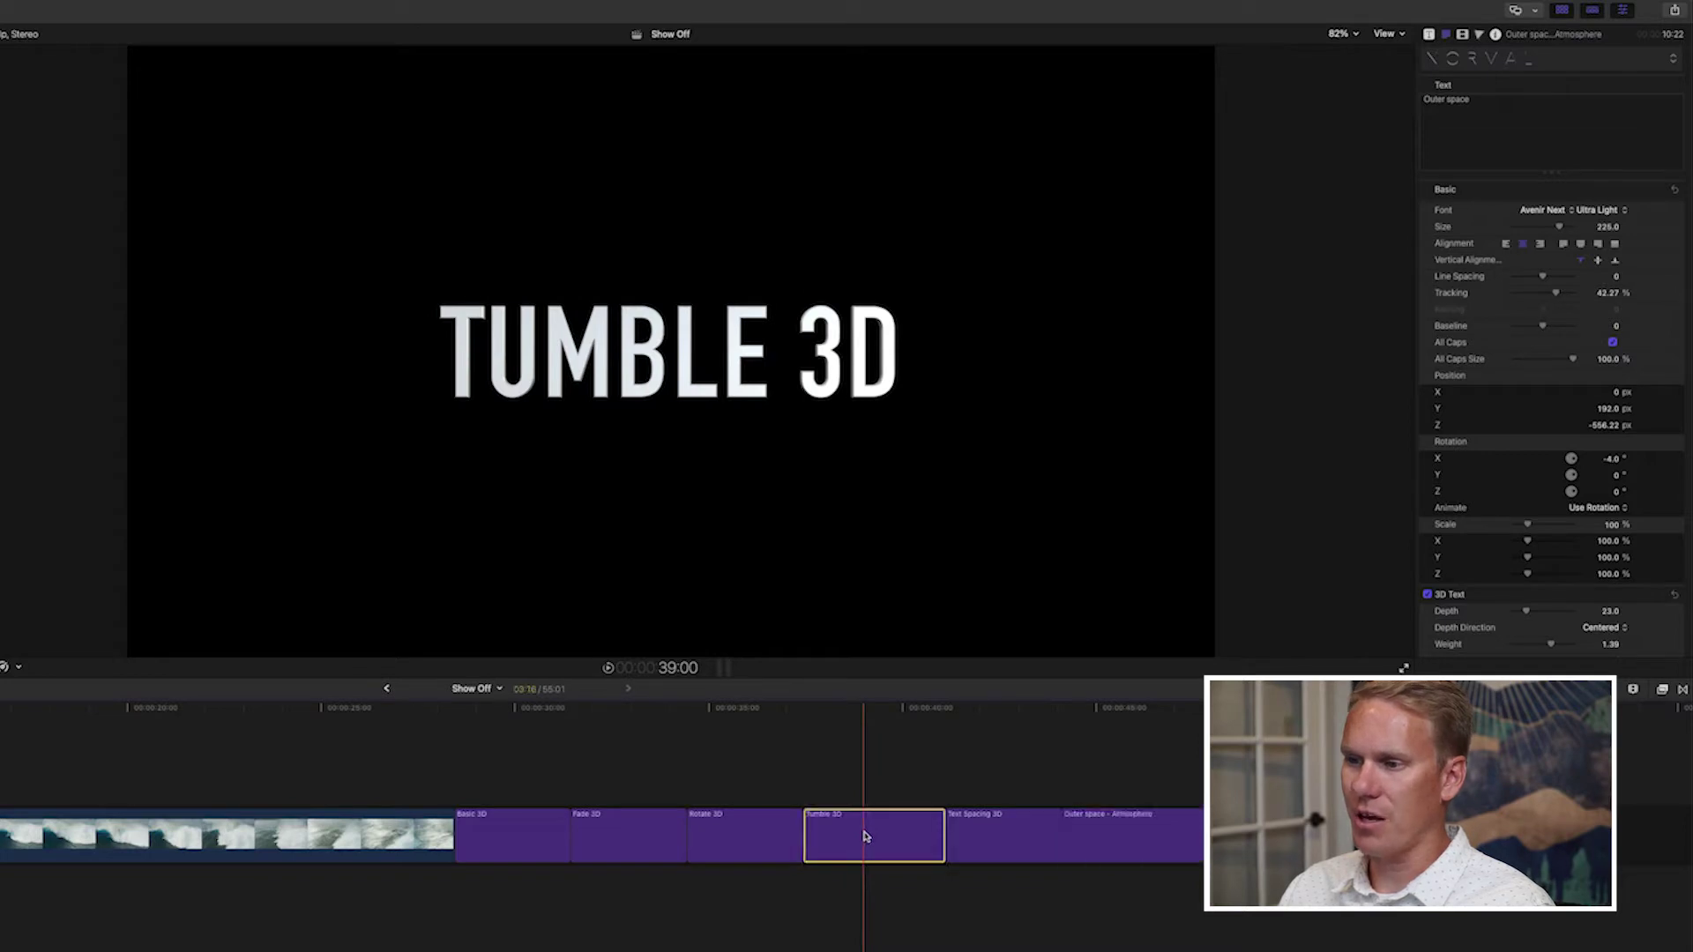
drag(865, 835, 0, 768)
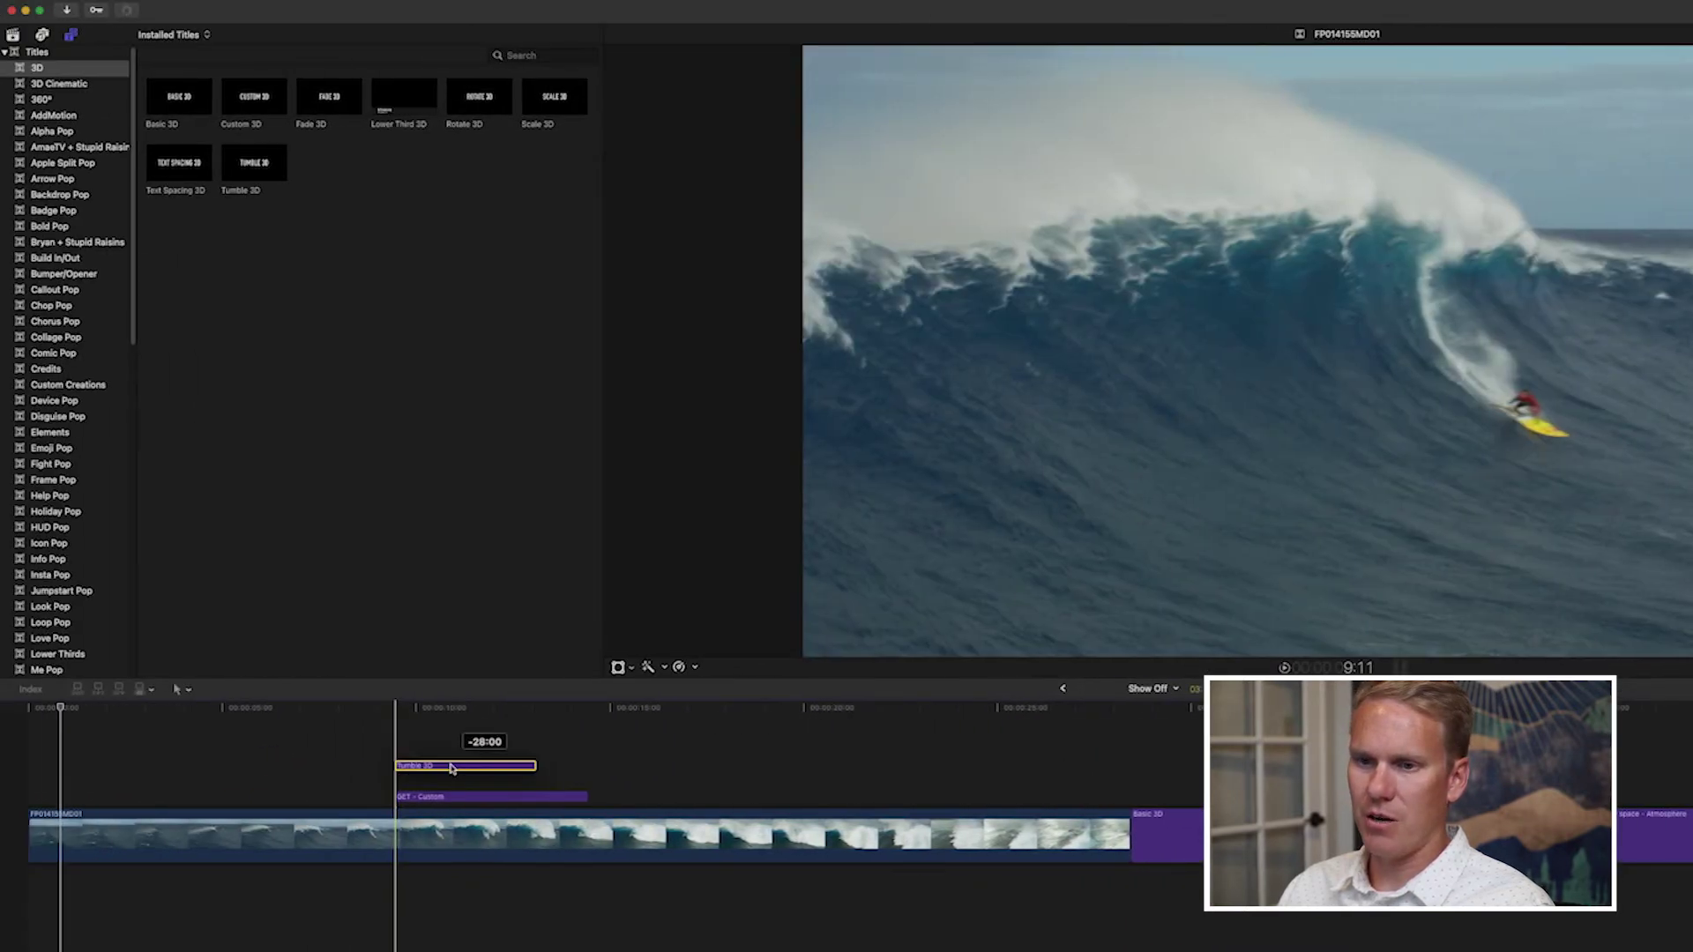
drag(451, 768, 586, 779)
click(558, 799)
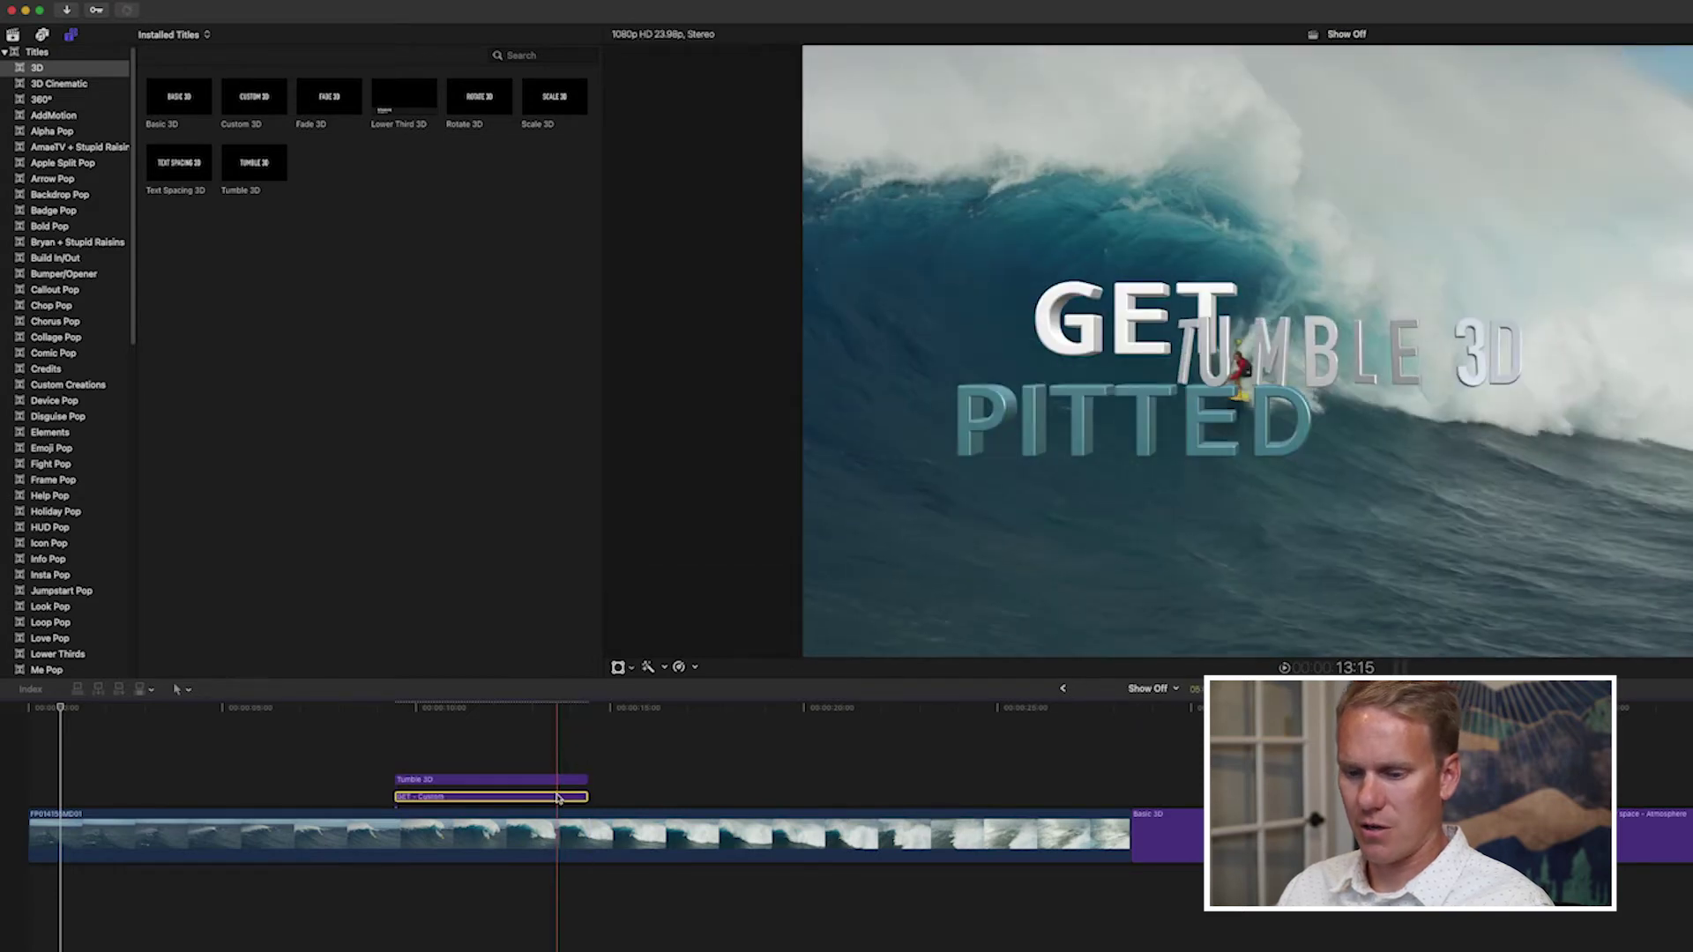
click(518, 714)
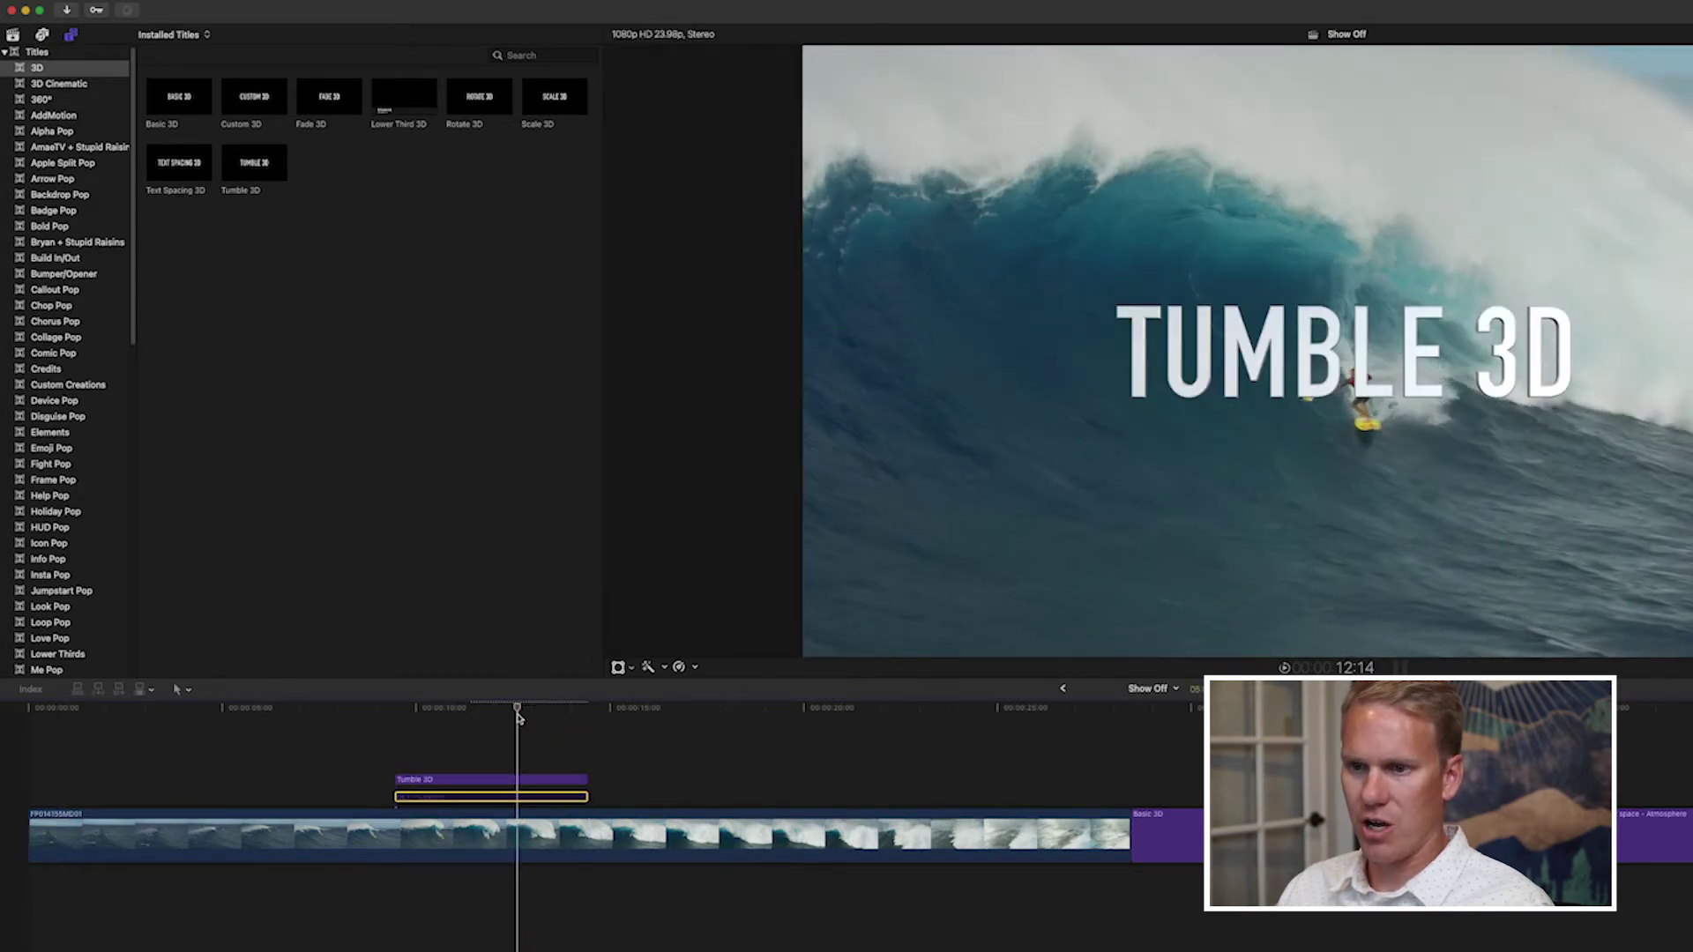
click(519, 779)
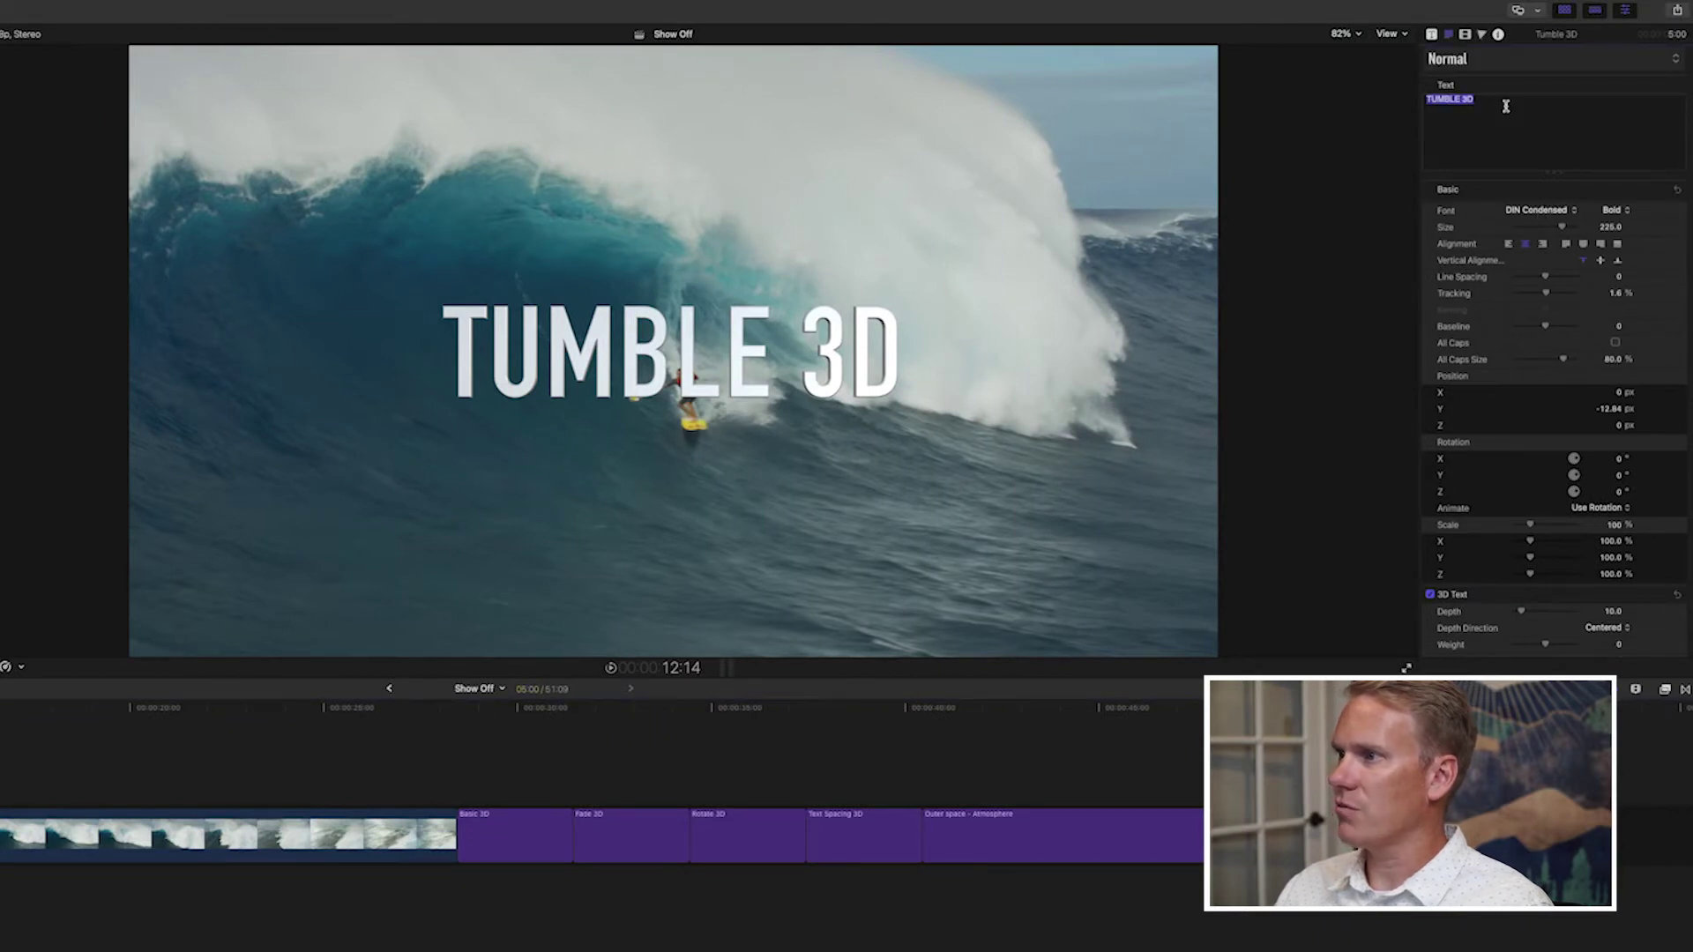
Make the Tumble 3D title read 'GET PITTED' in High Tide Bold with 9.92% tracking.
text(GET PITTED)
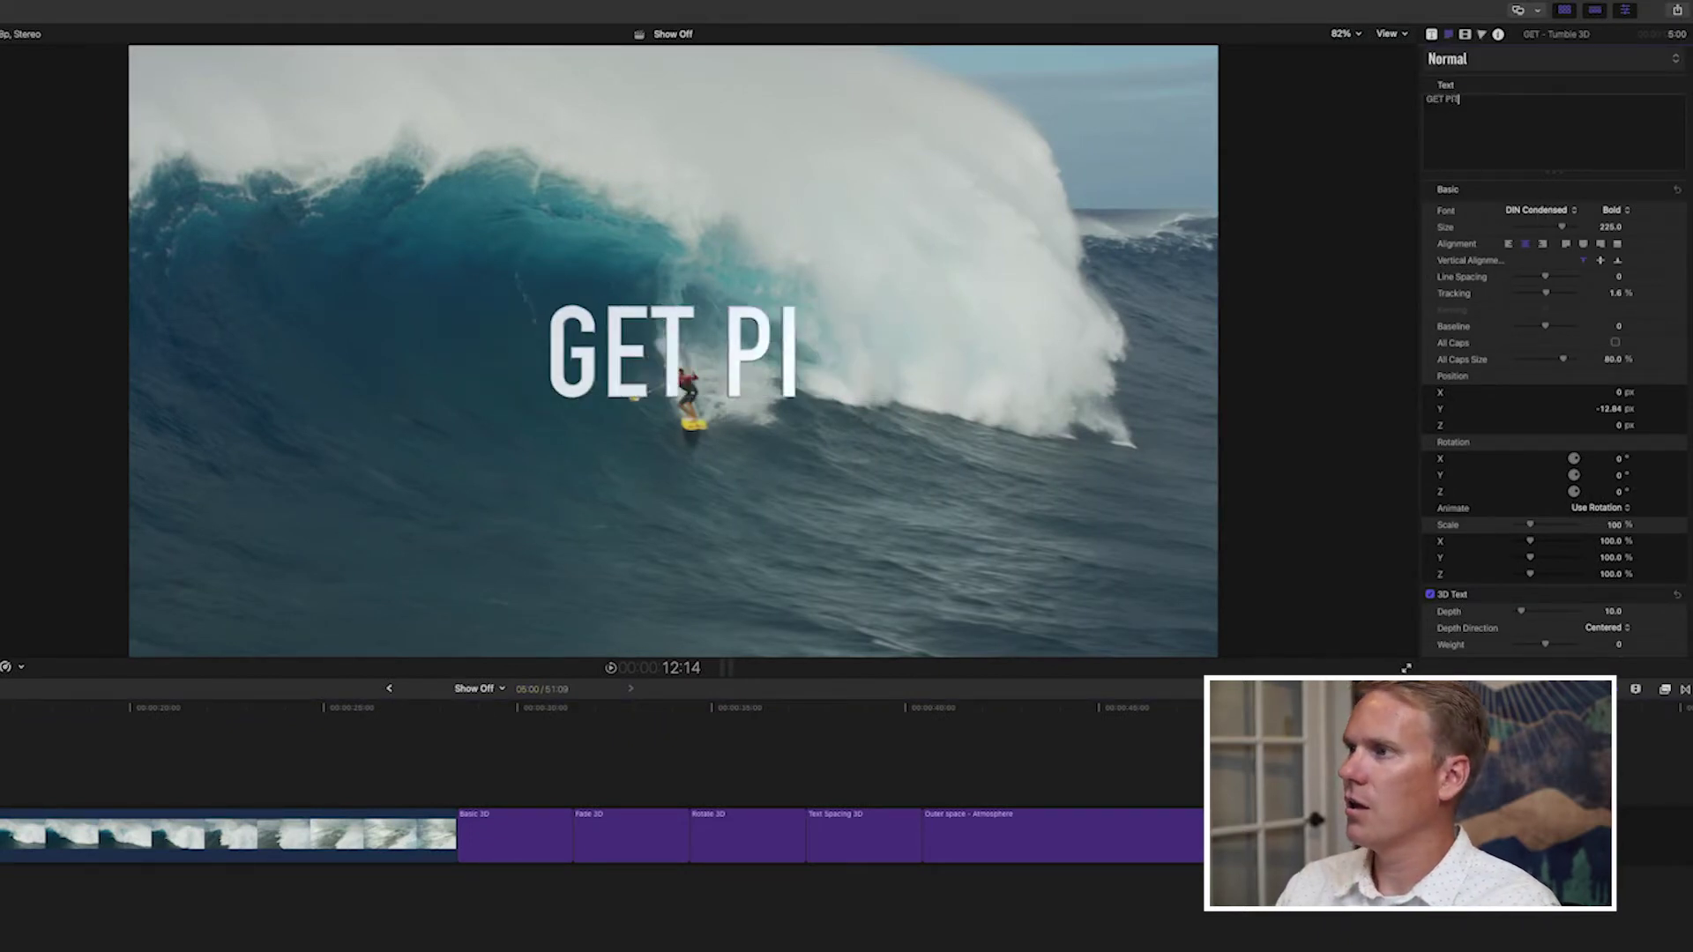
click(1543, 211)
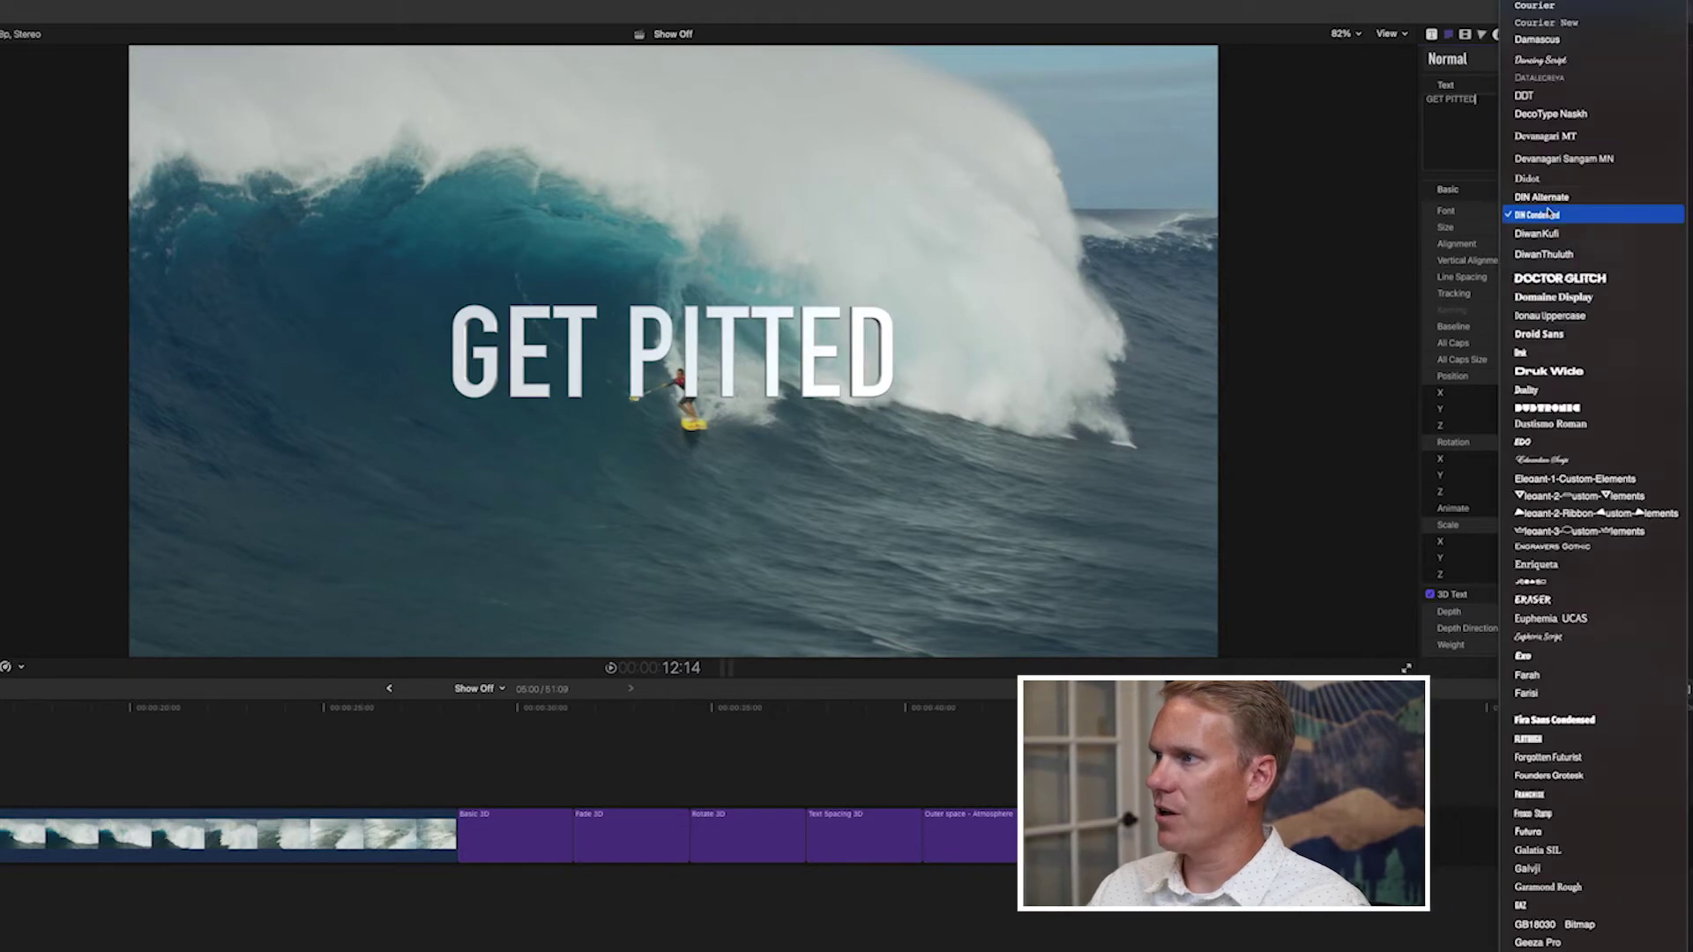
scroll(1550, 264, down, 10)
click(1549, 296)
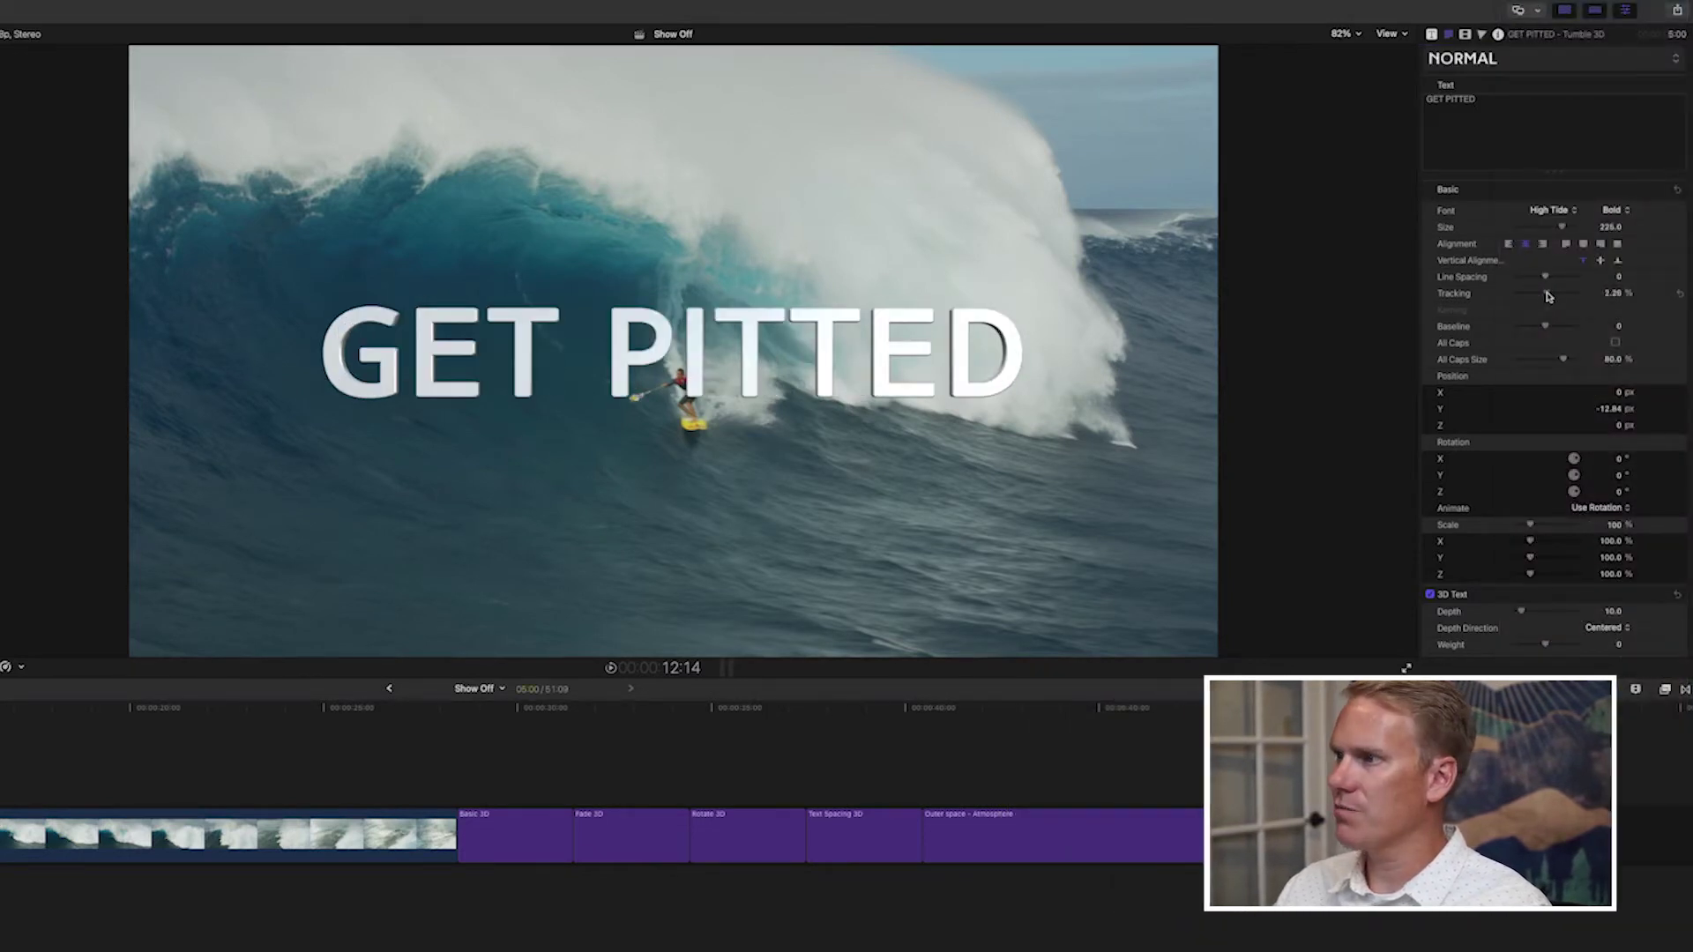
drag(1548, 297, 1550, 297)
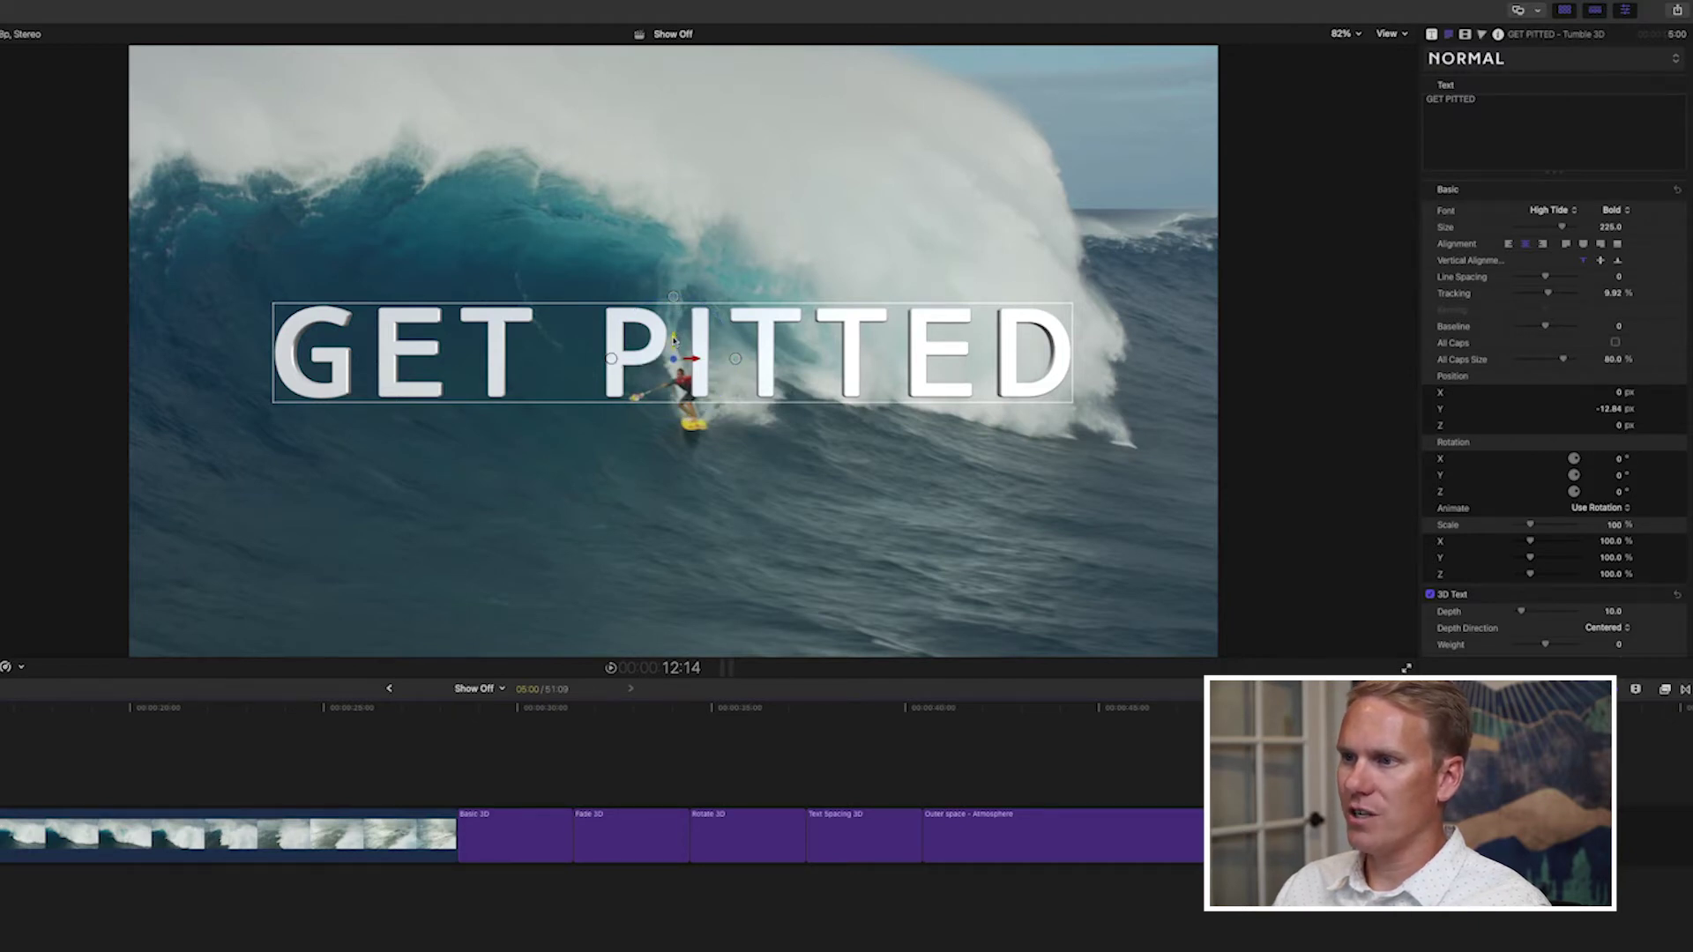
Lower GET PITTED to Y -295.08 and rotate it 24.6° on Y, nudged right and back.
drag(672, 339, 691, 514)
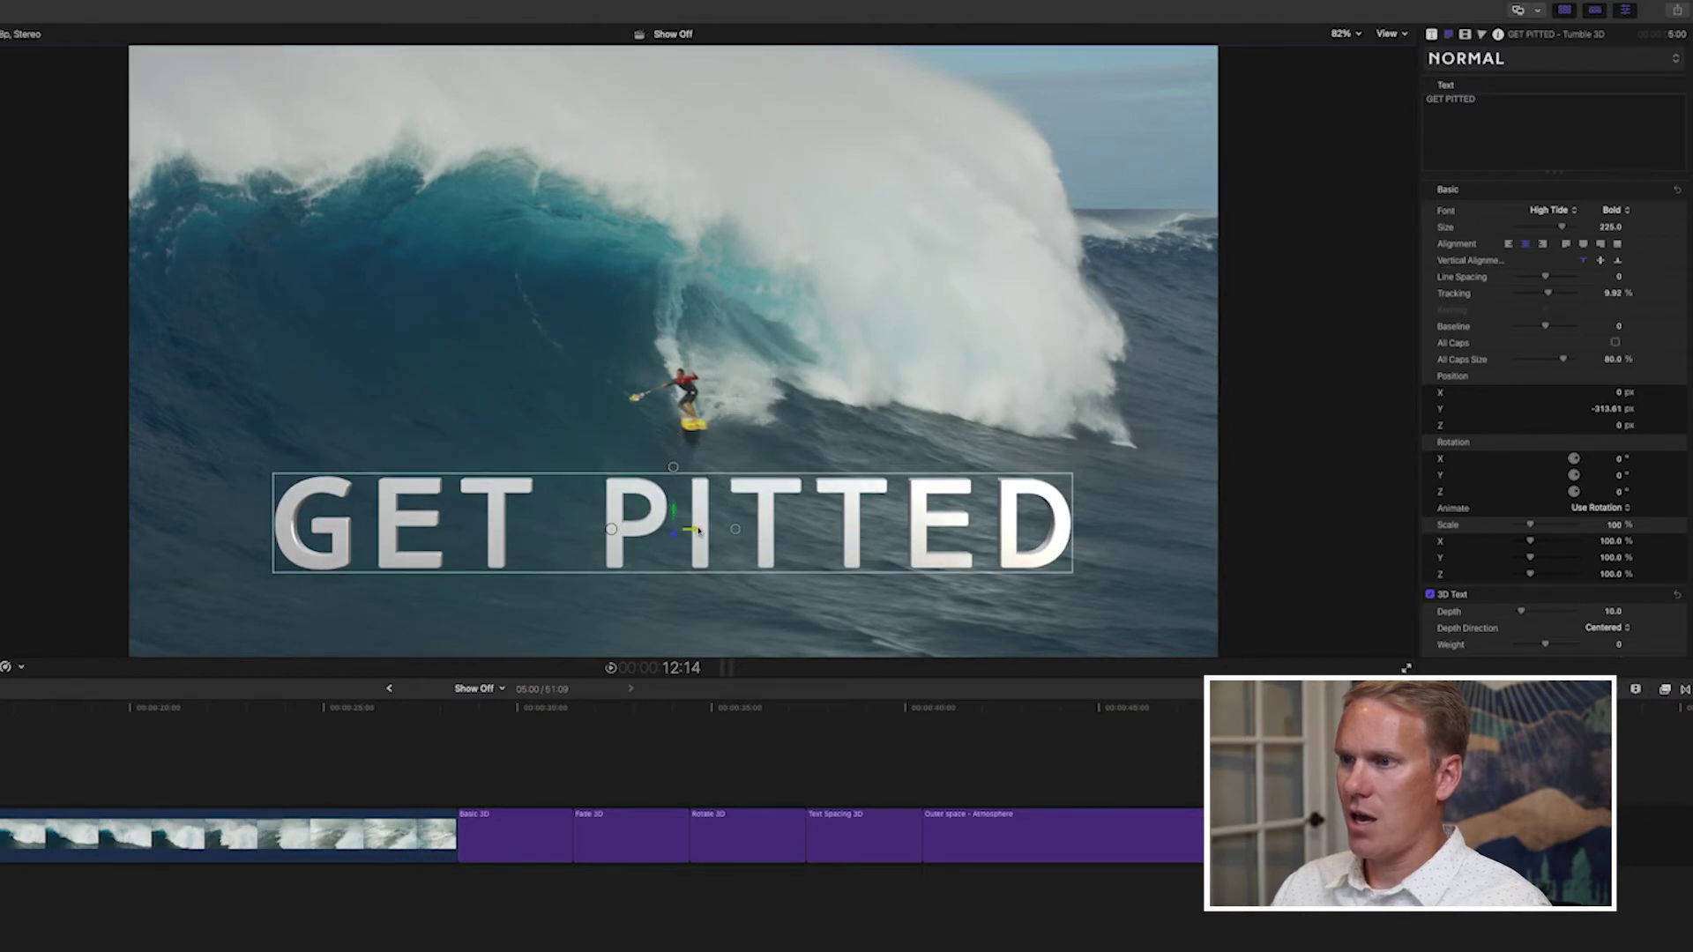
drag(615, 530, 616, 531)
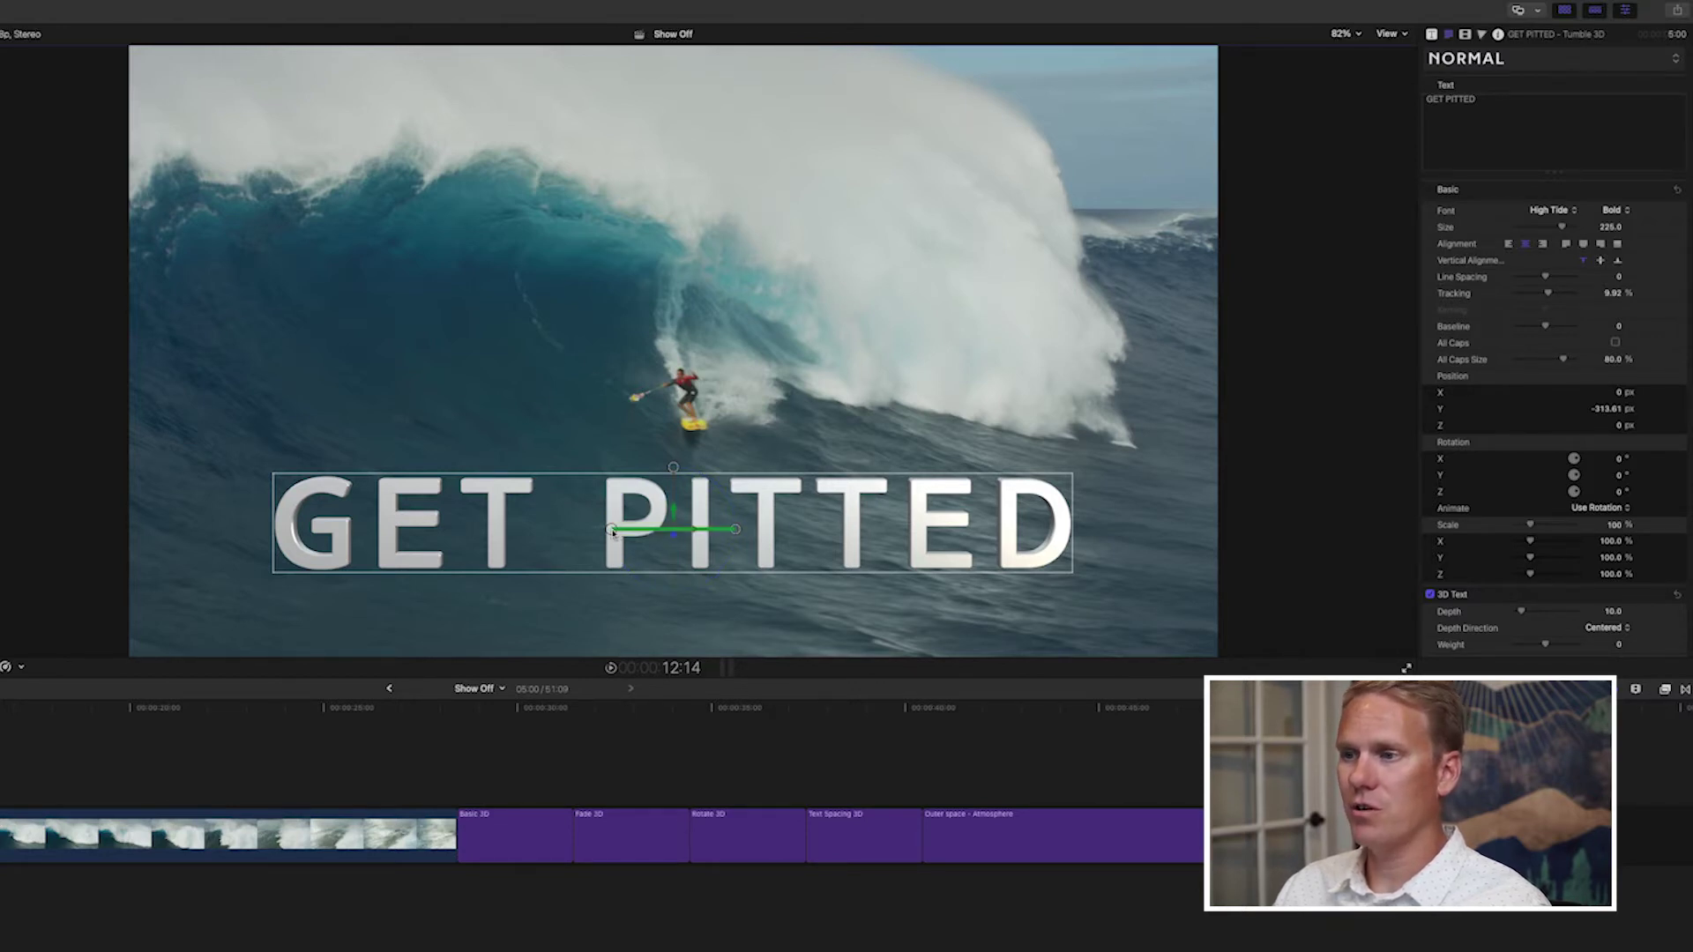
drag(613, 530, 697, 511)
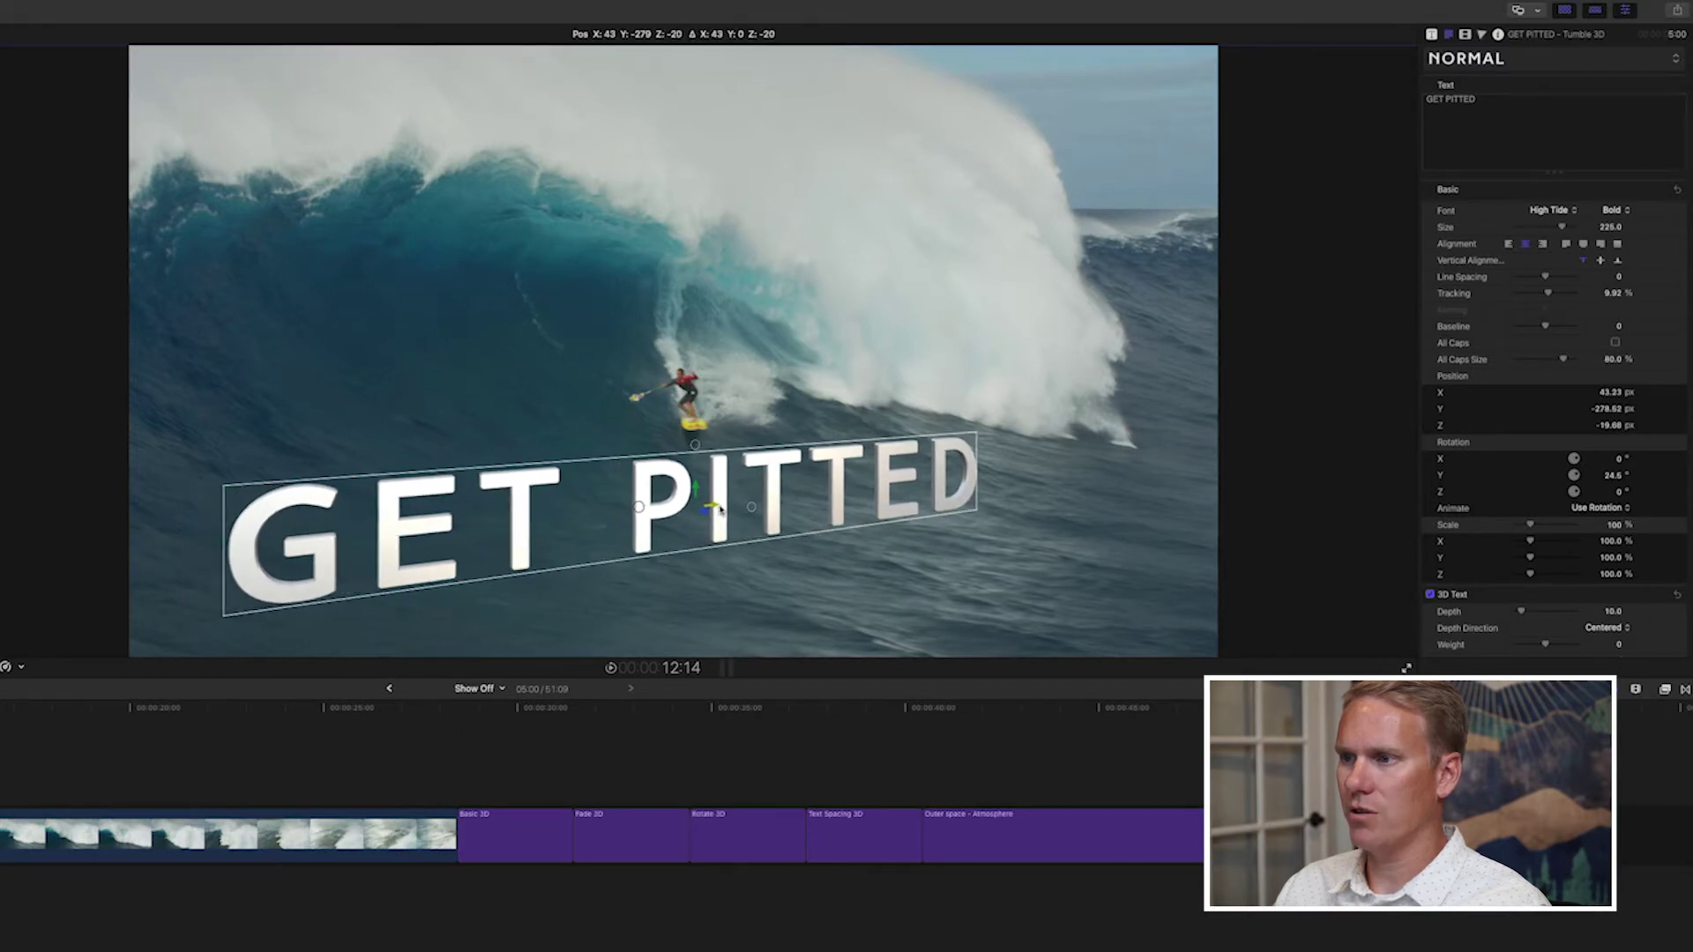
drag(720, 510, 733, 491)
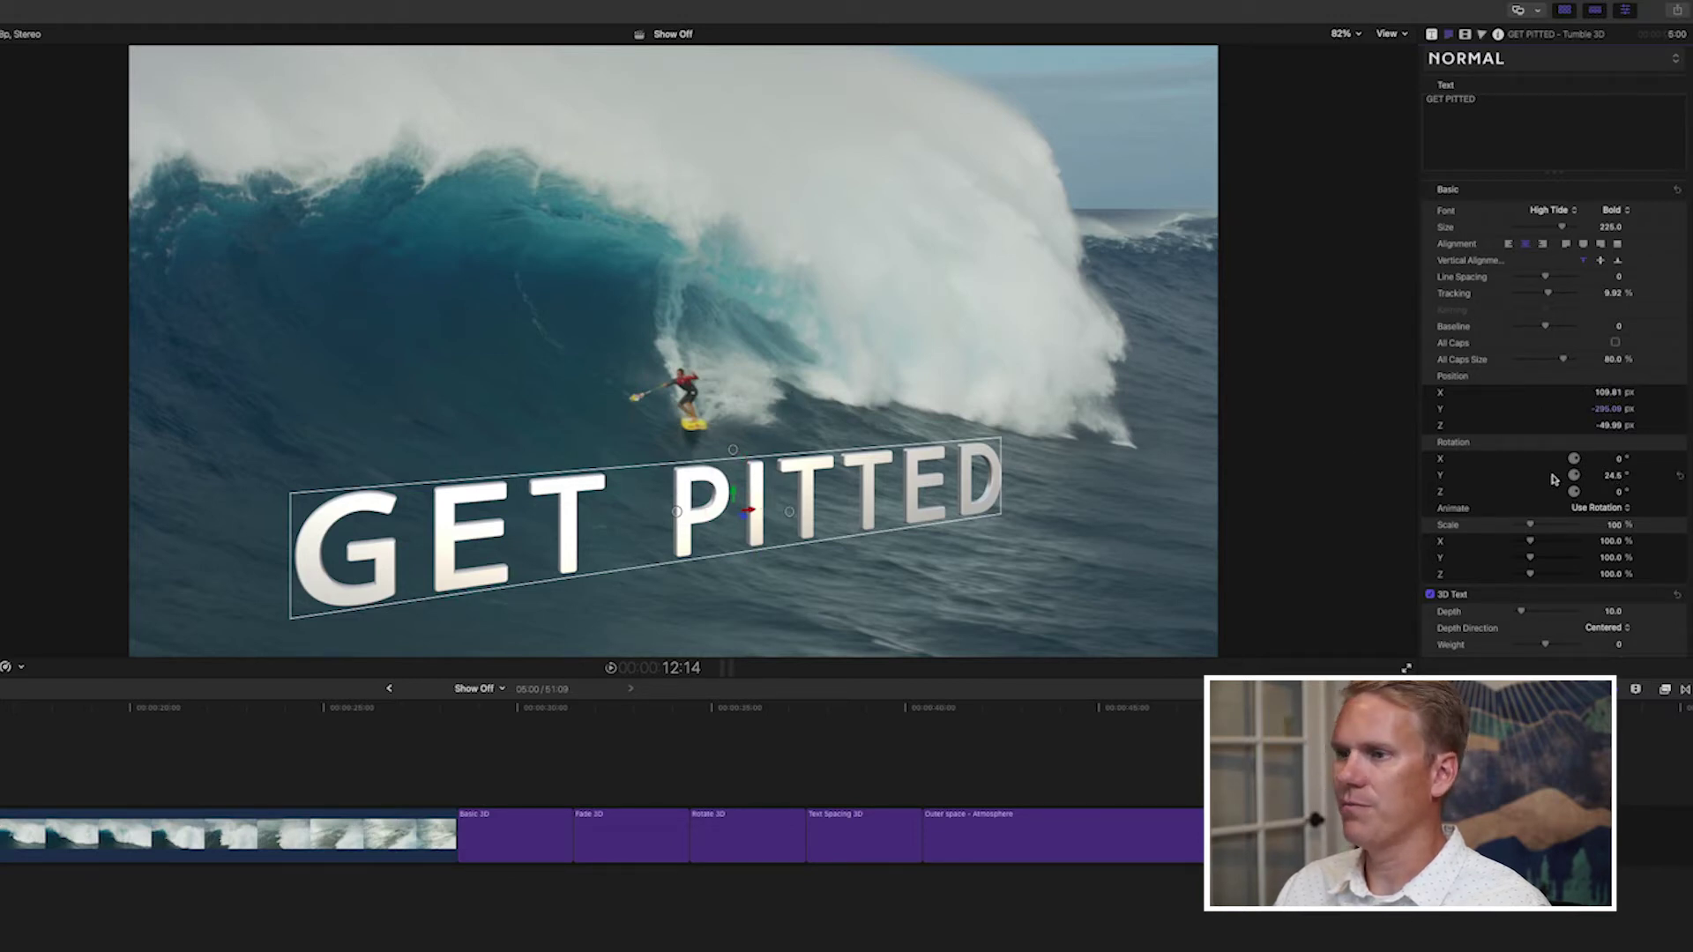
Set the GET PITTED letters' 3D extrusion depth to 50.
scroll(1553, 479, down, 5)
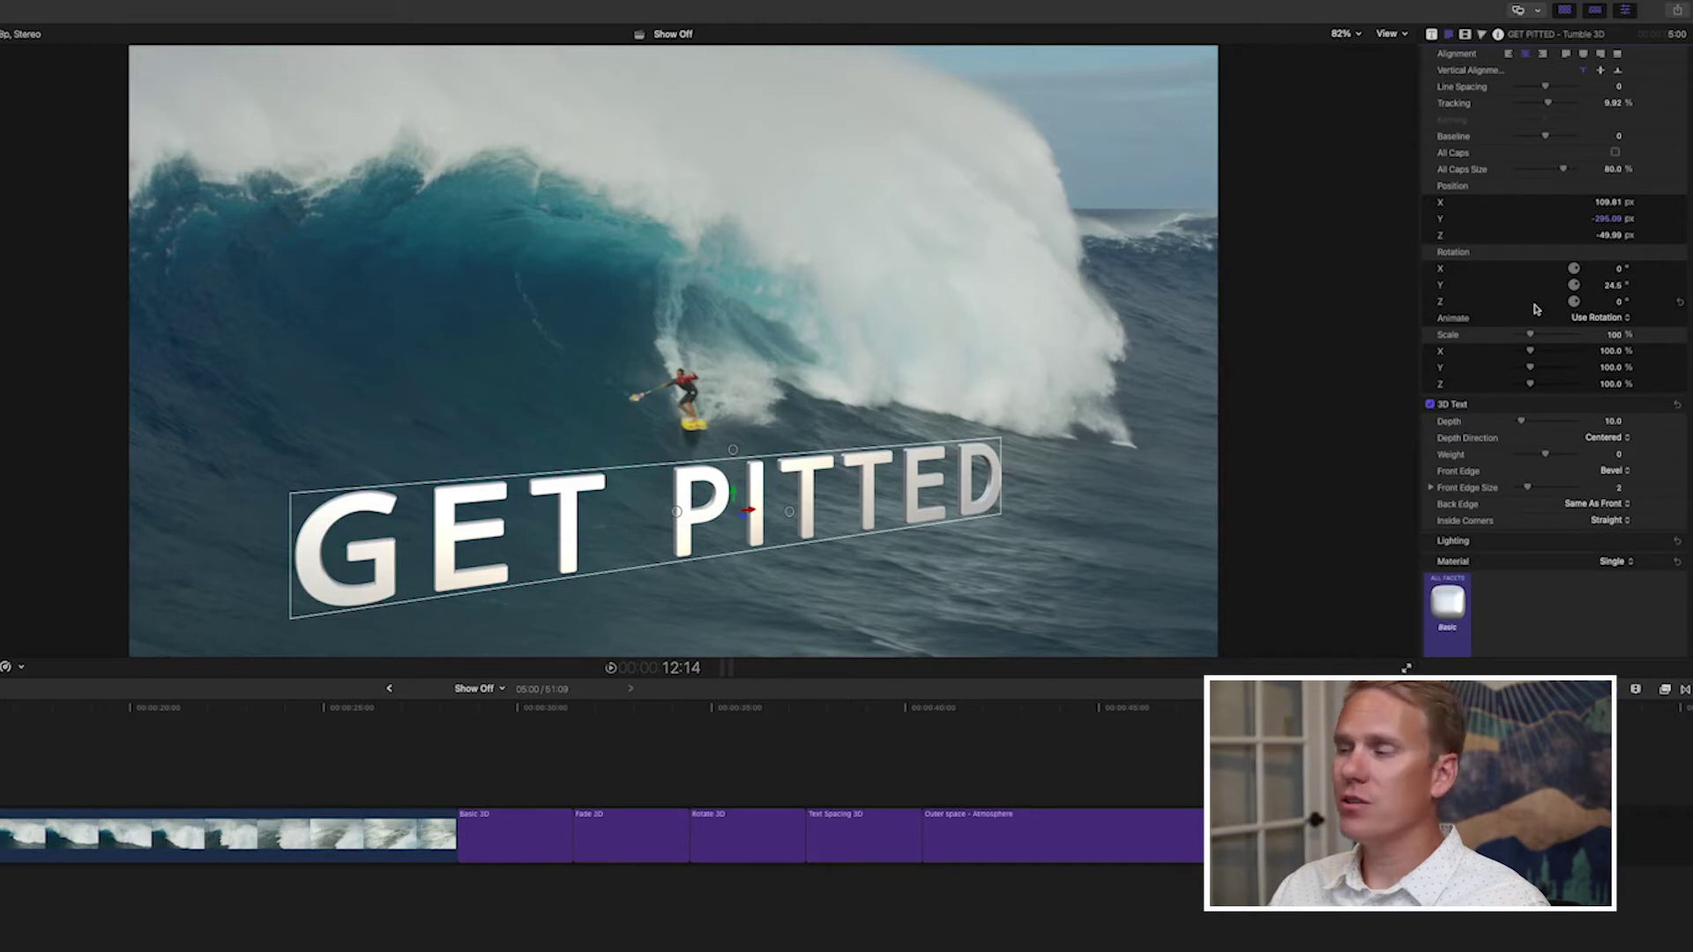
scroll(1571, 393, down, 1)
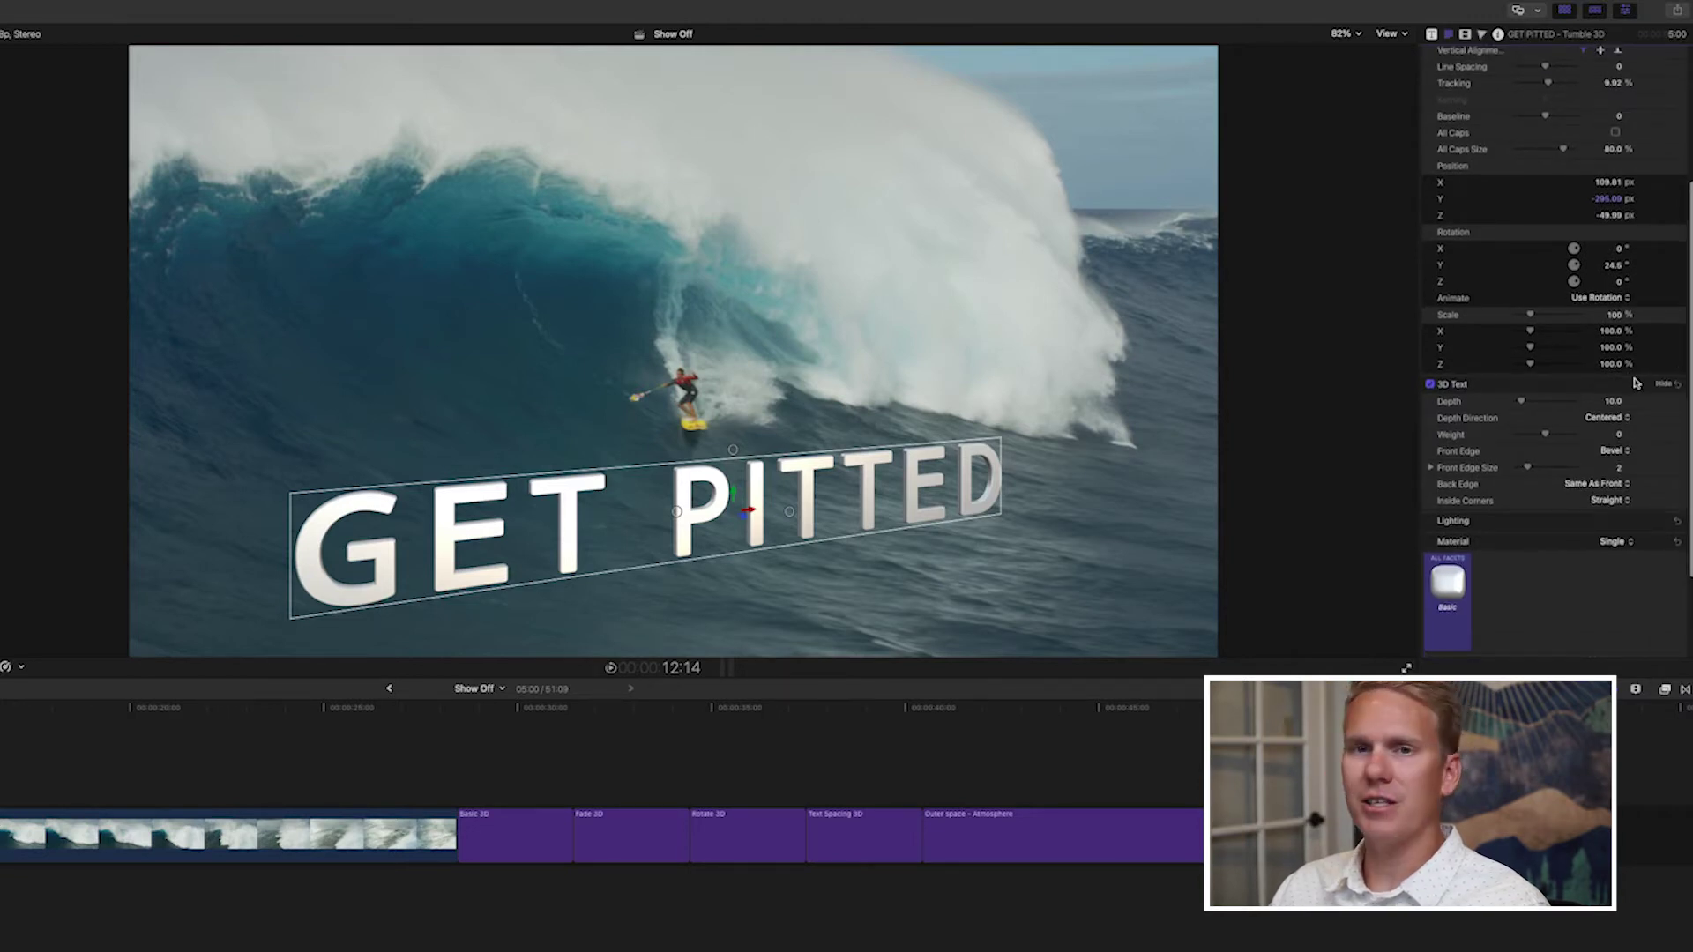
click(1662, 385)
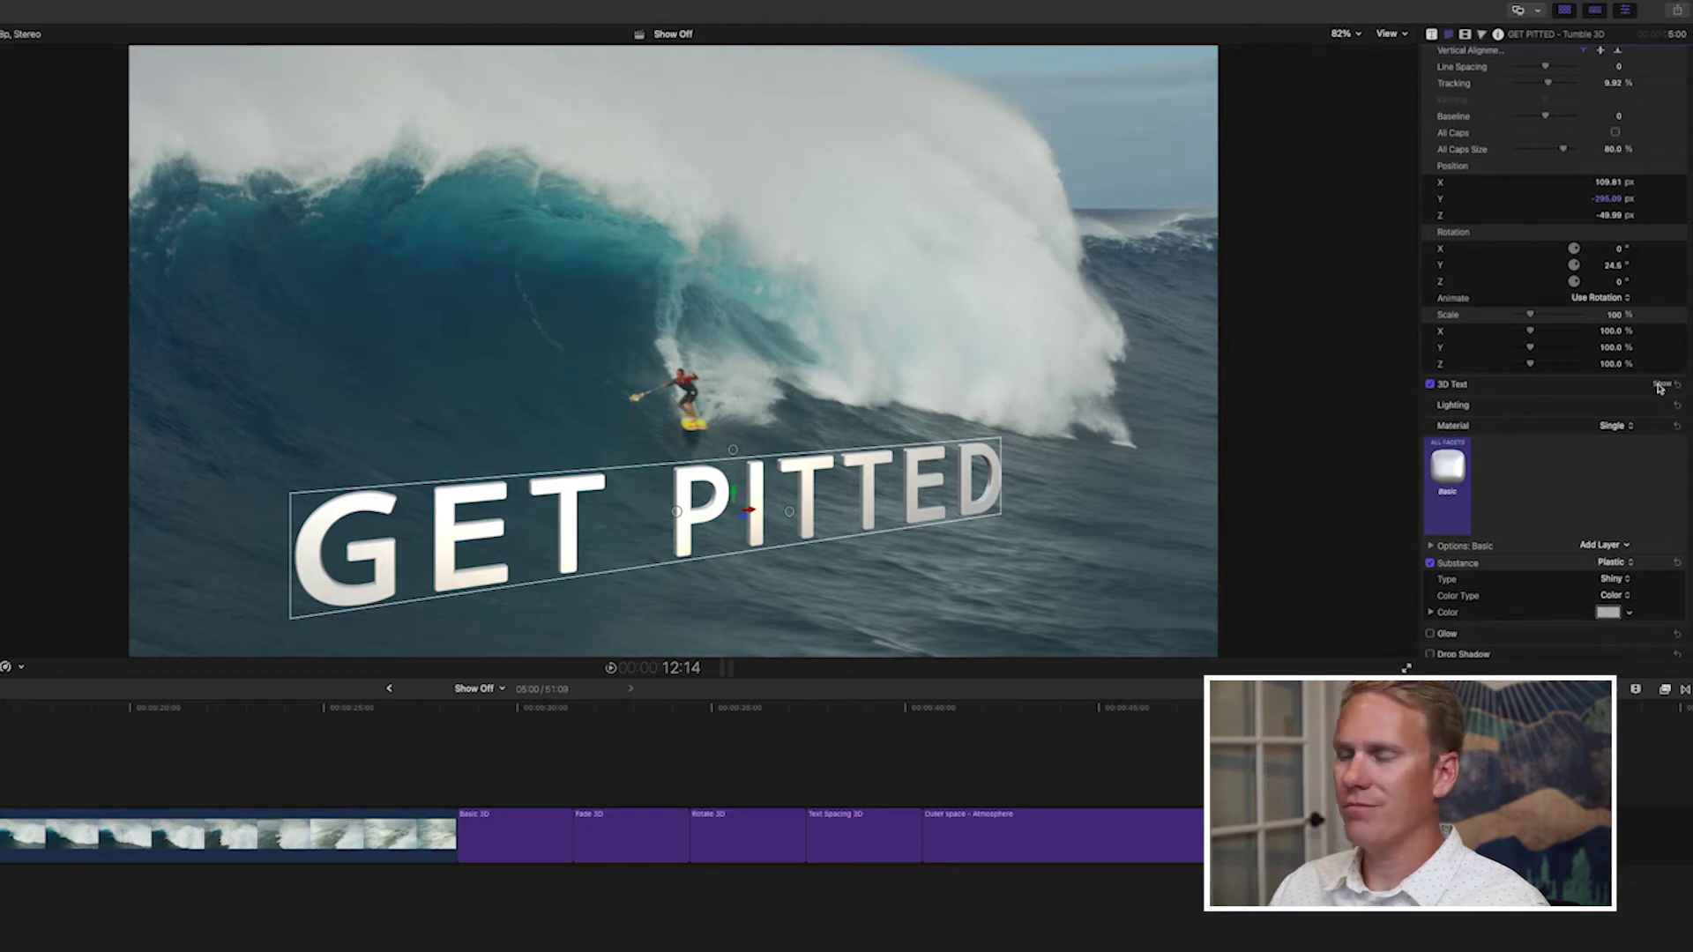
click(1662, 386)
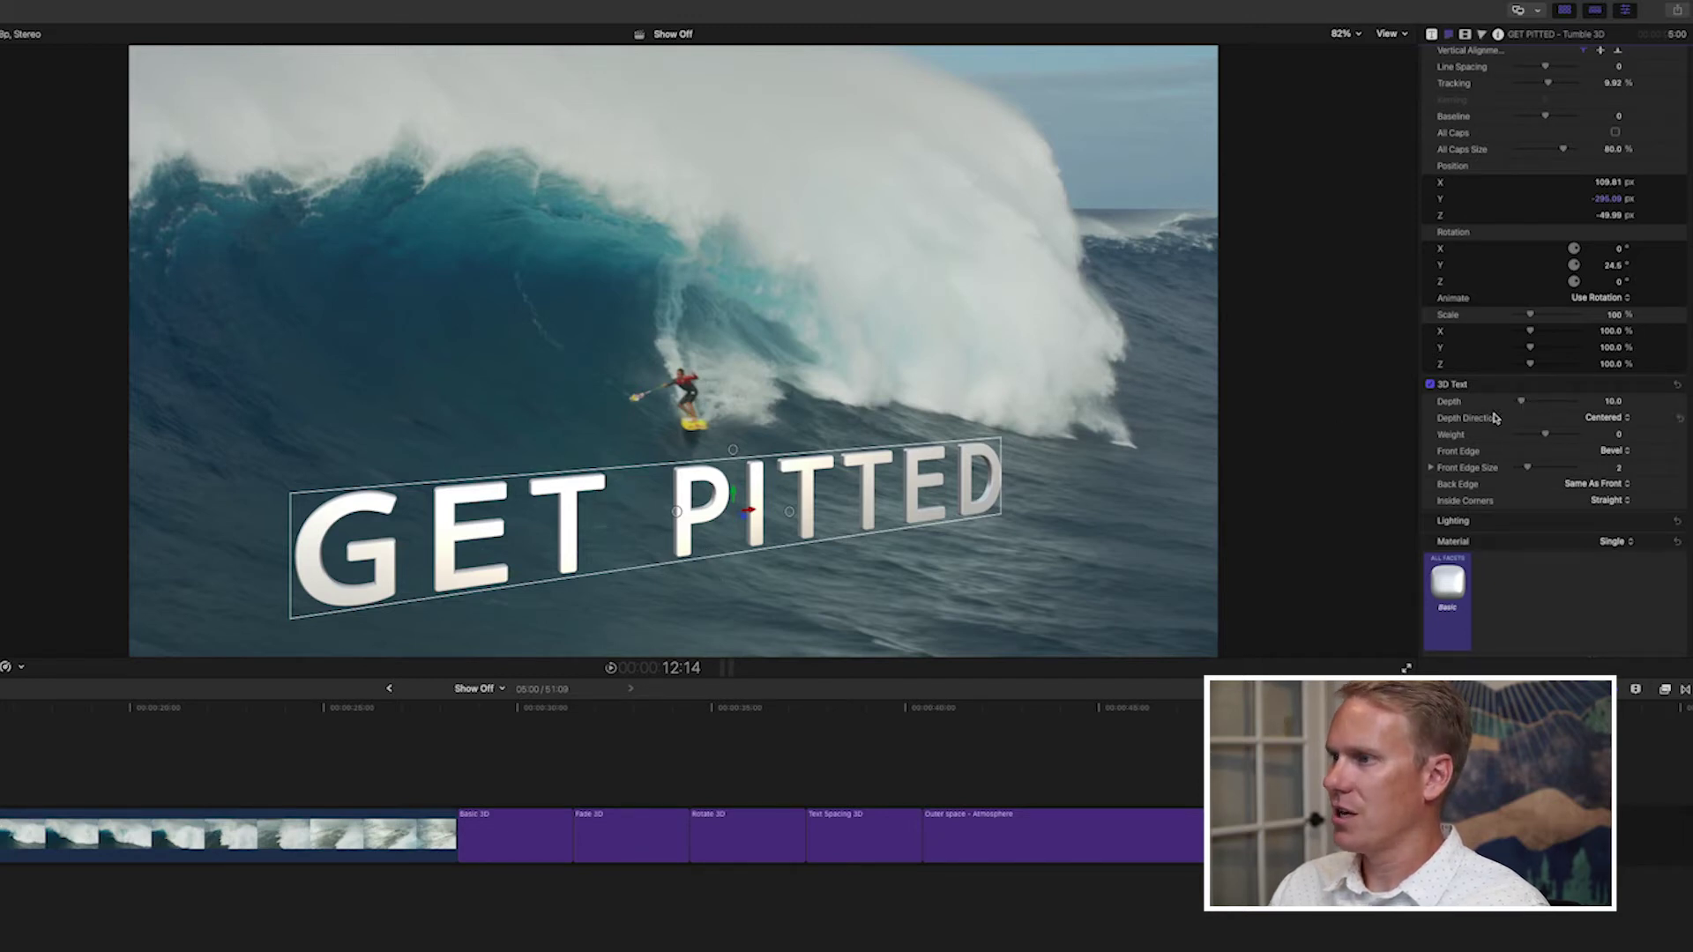
drag(1521, 401, 1560, 402)
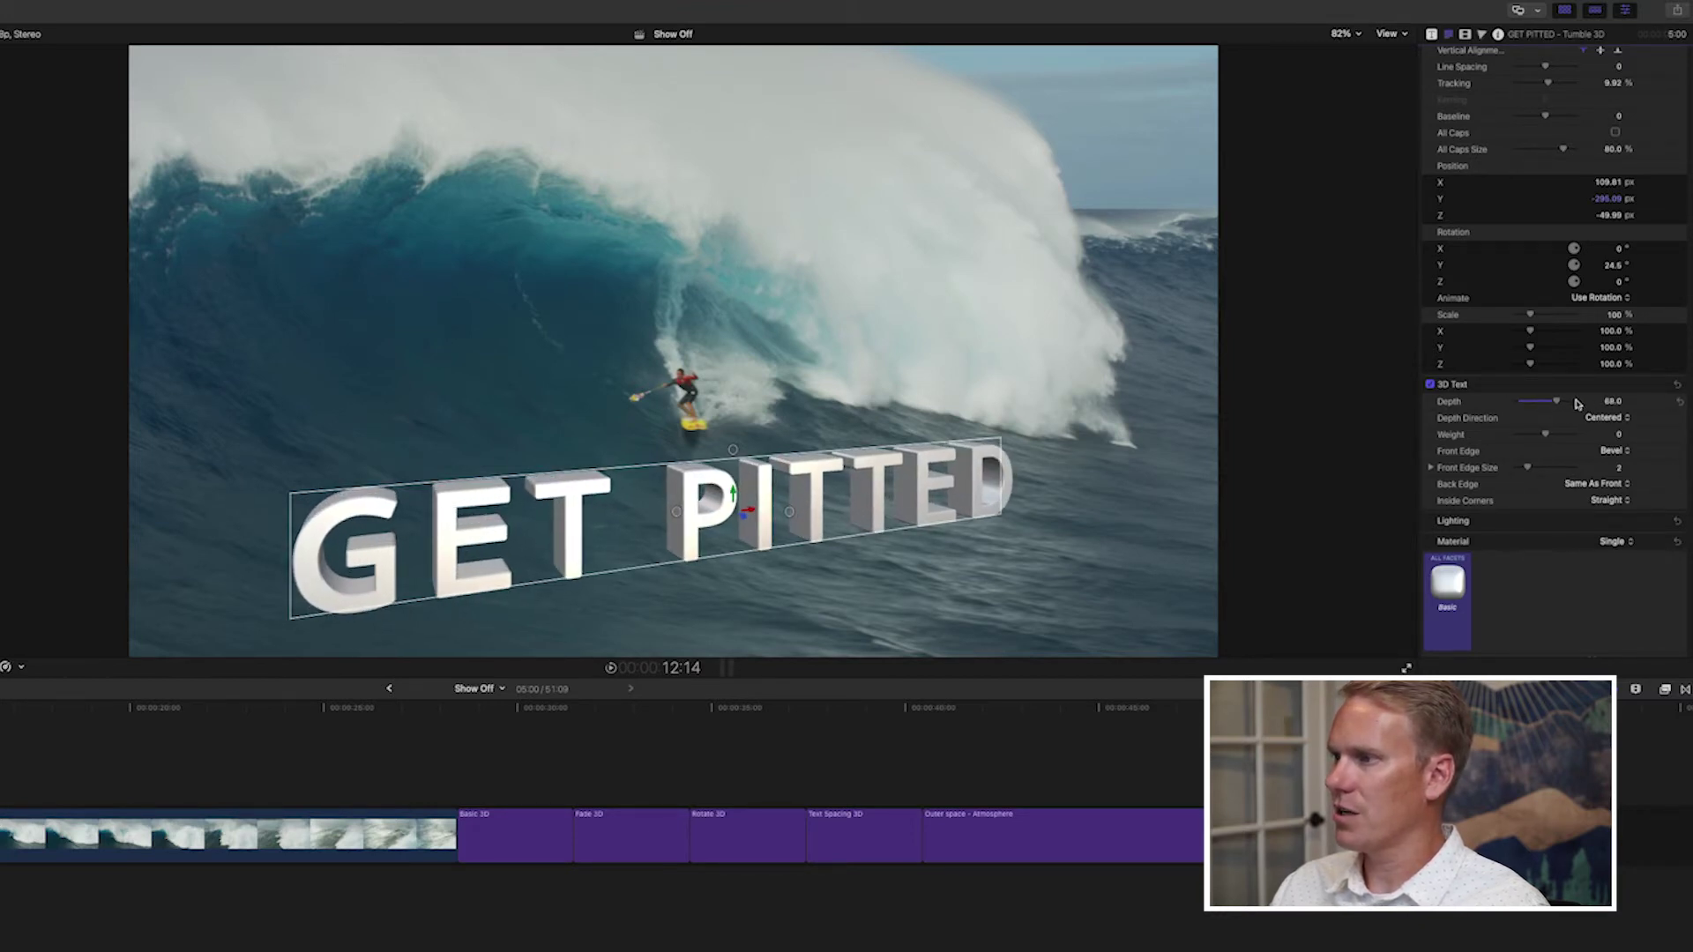
click(1613, 402)
text(5)
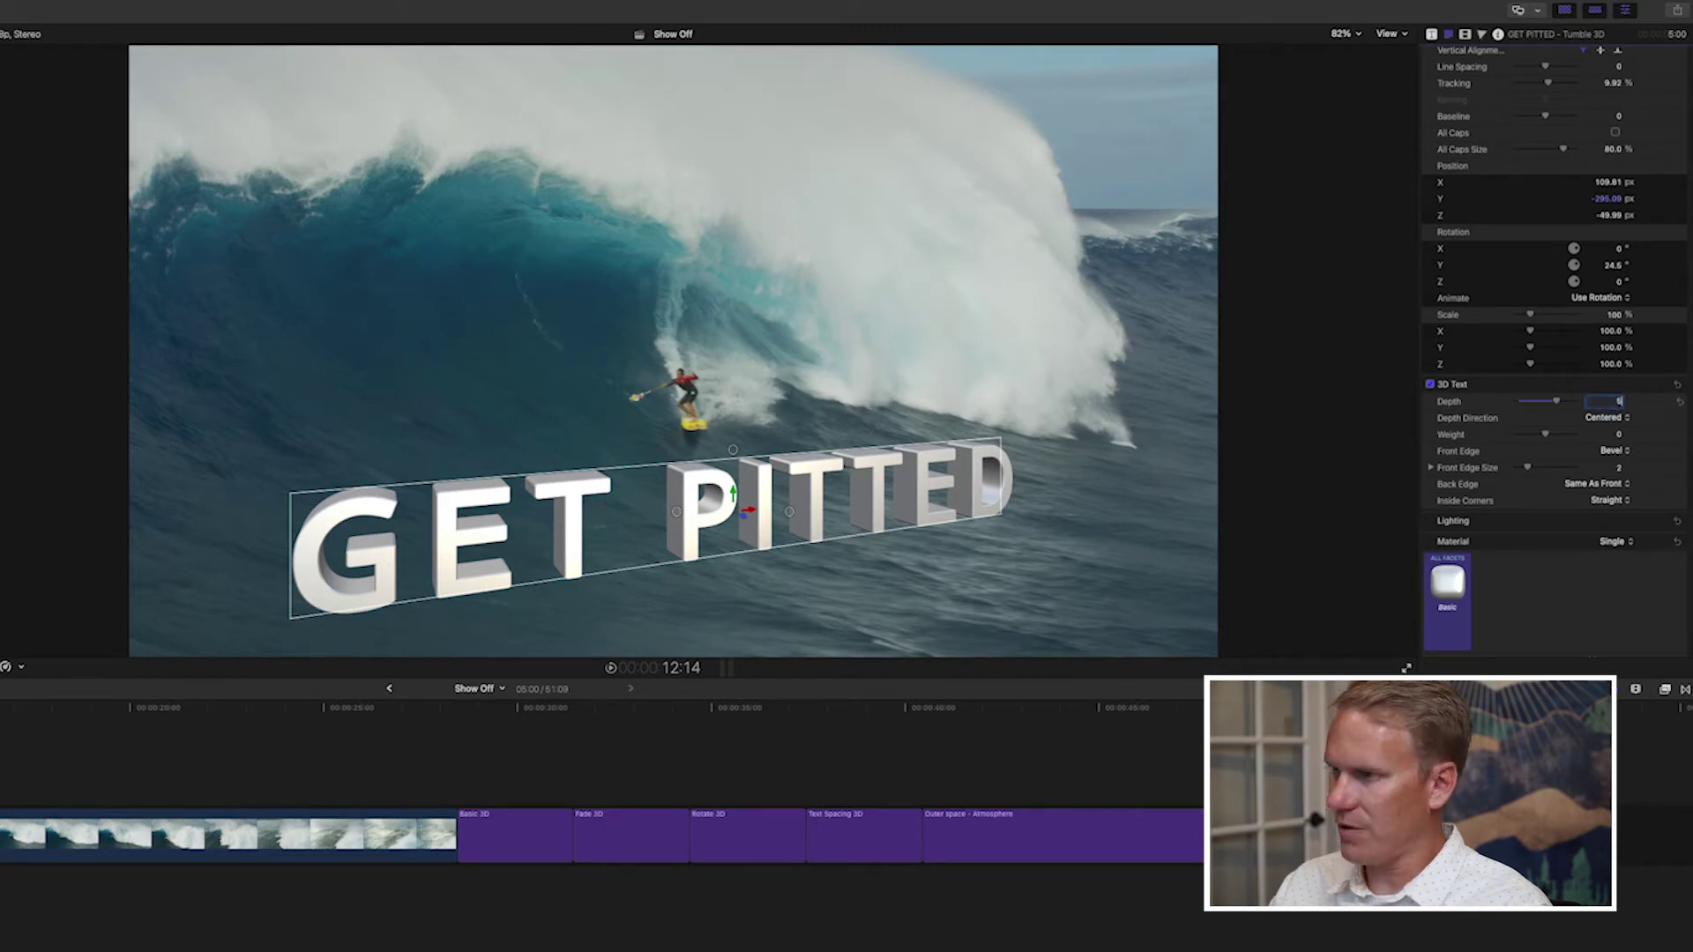
text(0)
key(Return)
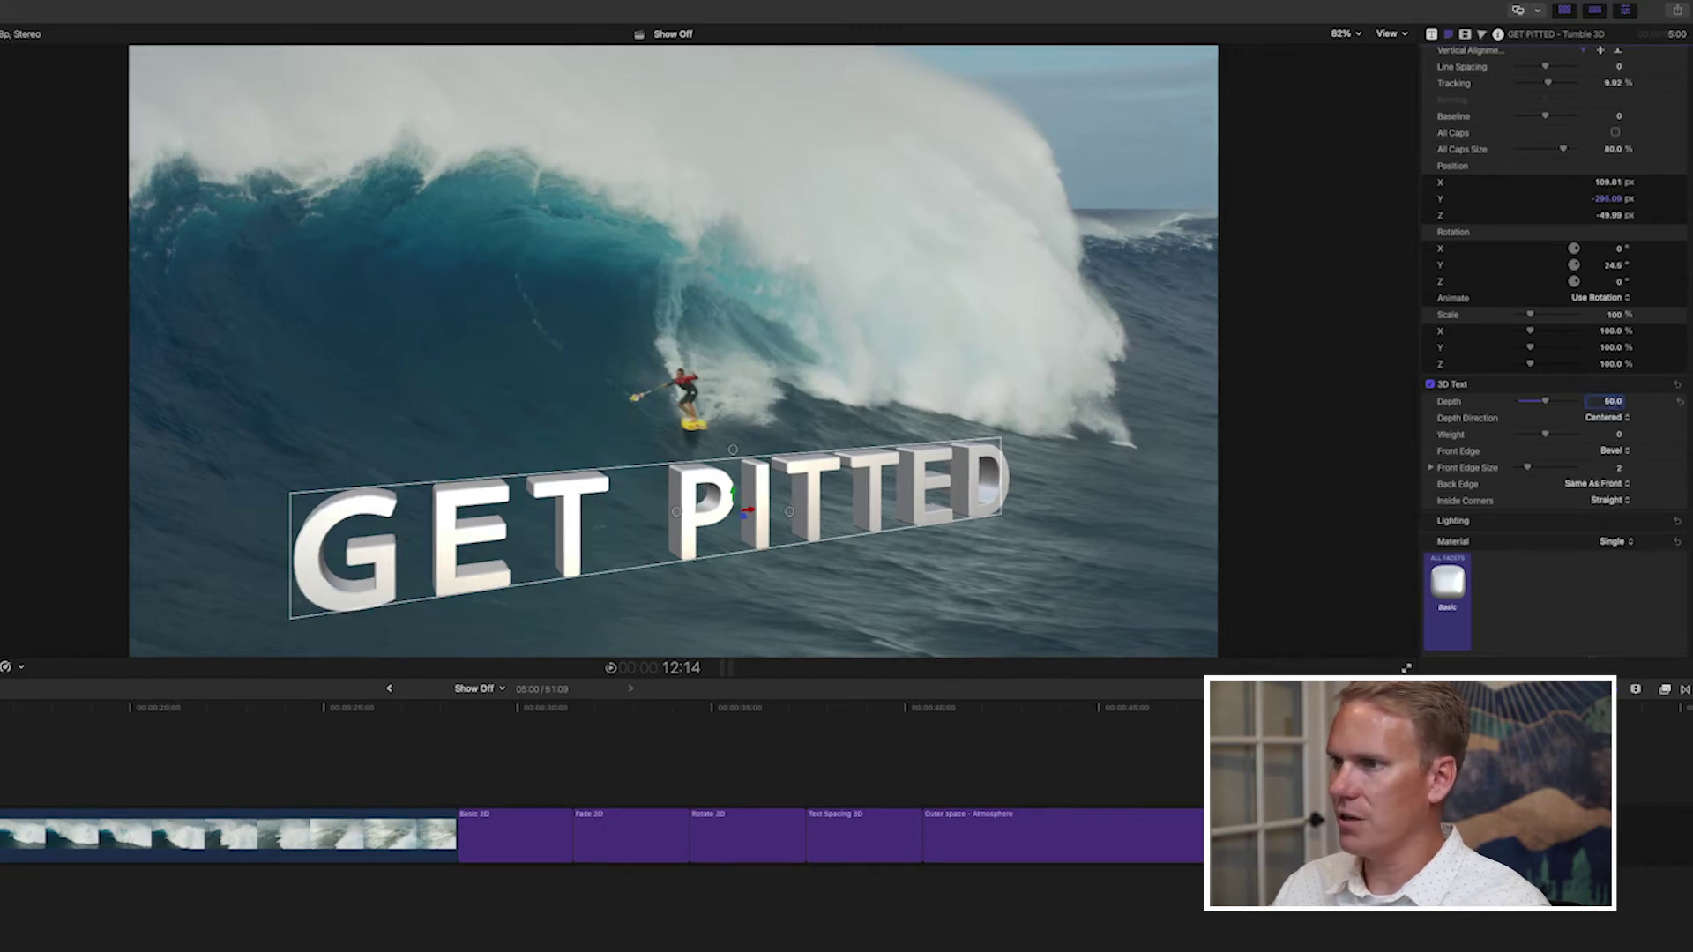
click(1627, 421)
Try centered, backward and forward extrusion directions while adjusting the depth.
click(1627, 420)
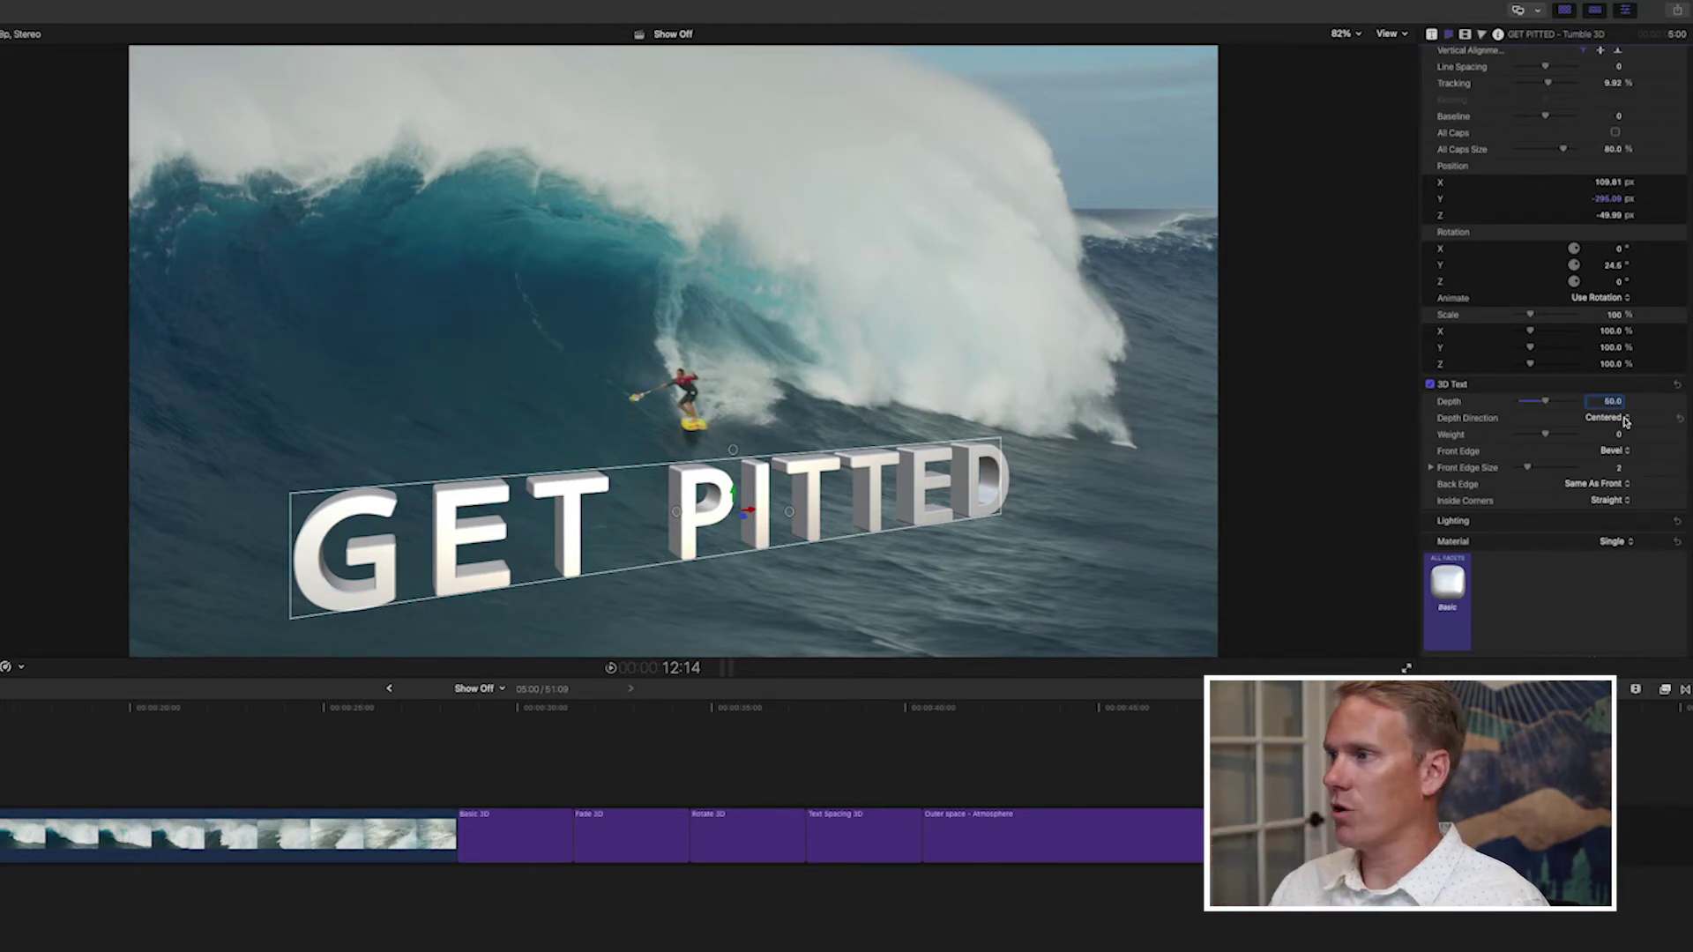
click(1627, 421)
click(1619, 397)
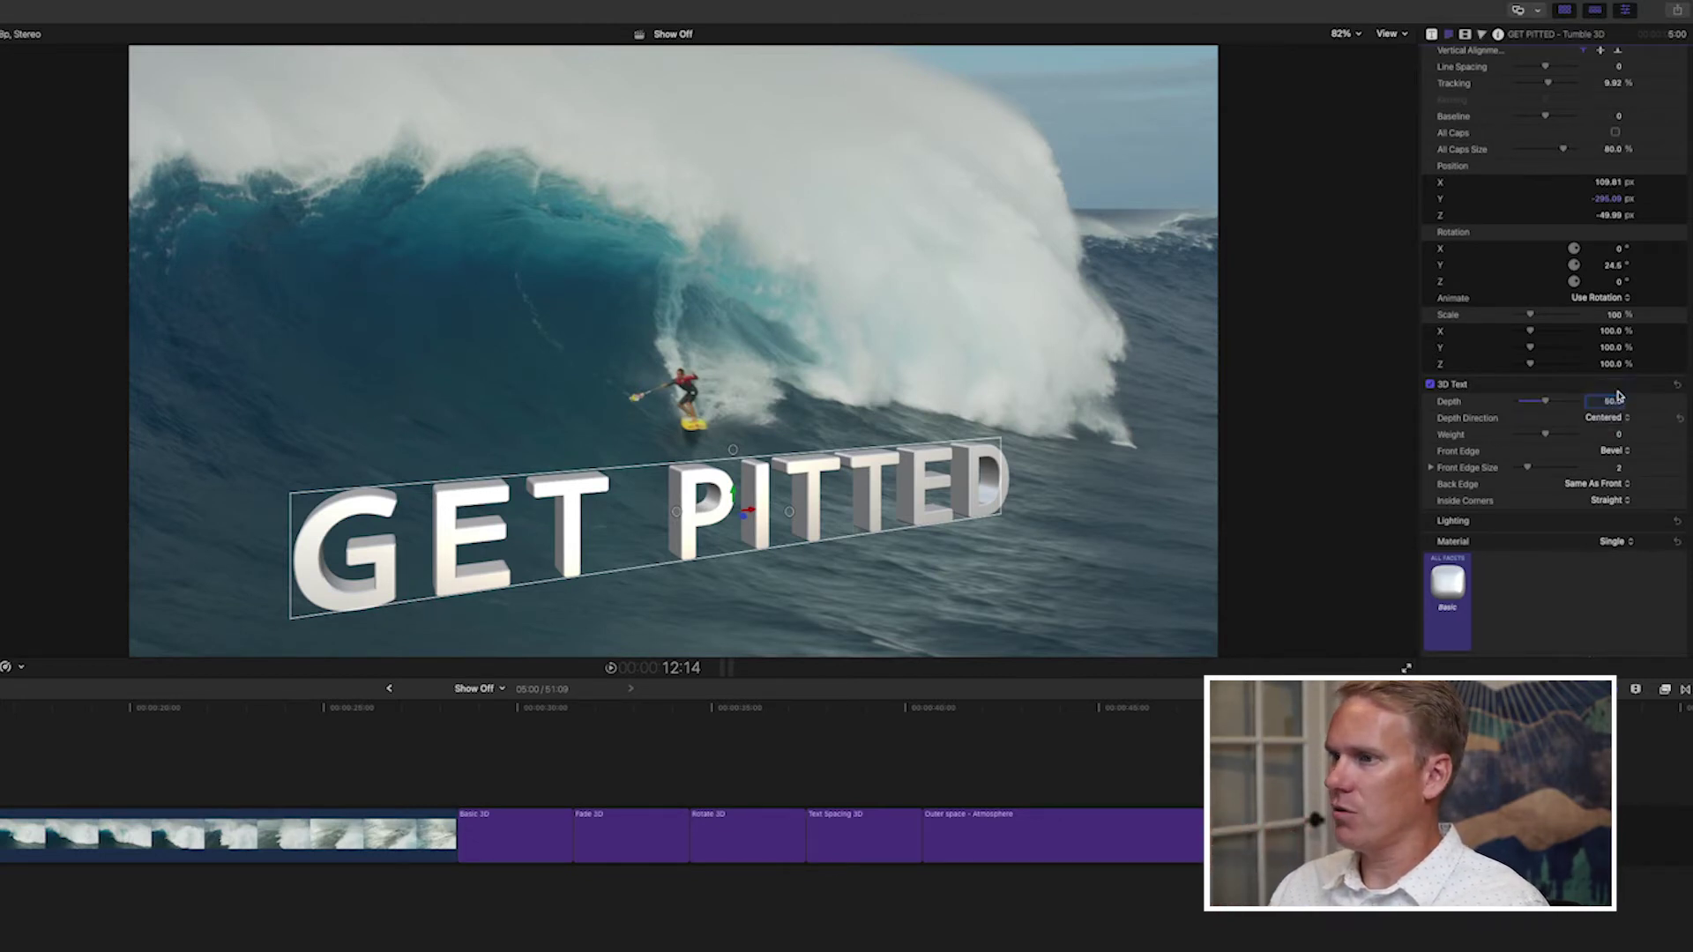
mouse_move(1545, 401)
mouse_down()
mouse_move(1559, 402)
mouse_move(1541, 402)
mouse_up()
click(1618, 421)
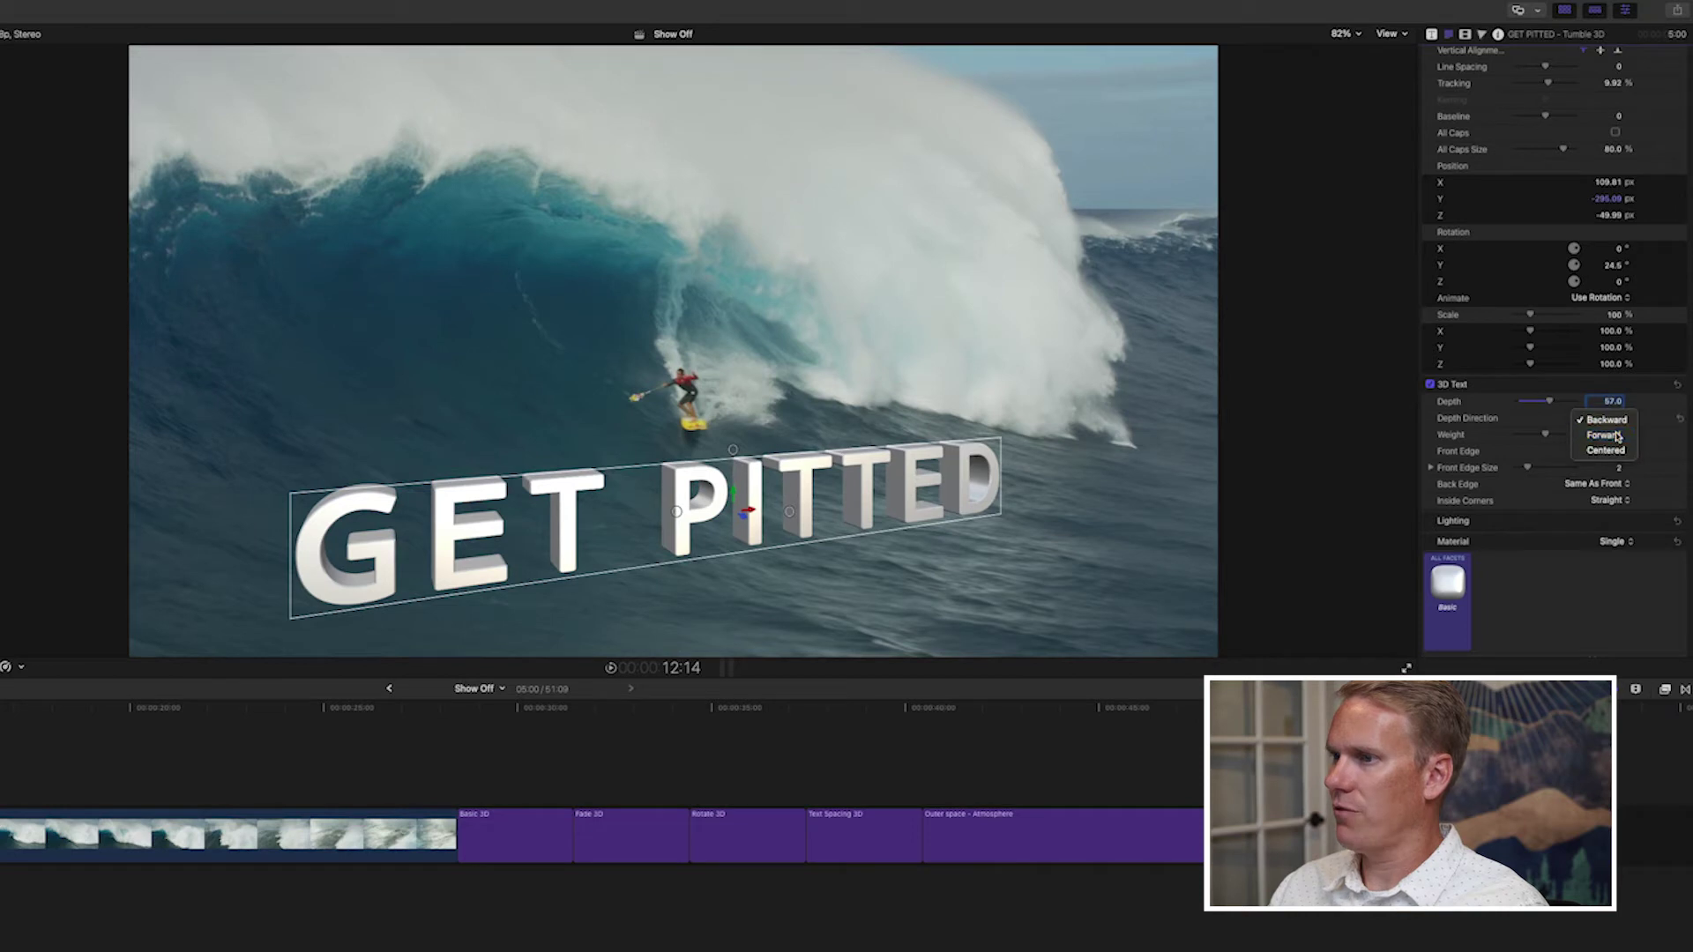
click(1603, 435)
mouse_move(1552, 403)
mouse_down()
mouse_move(1528, 404)
mouse_move(1560, 398)
mouse_up()
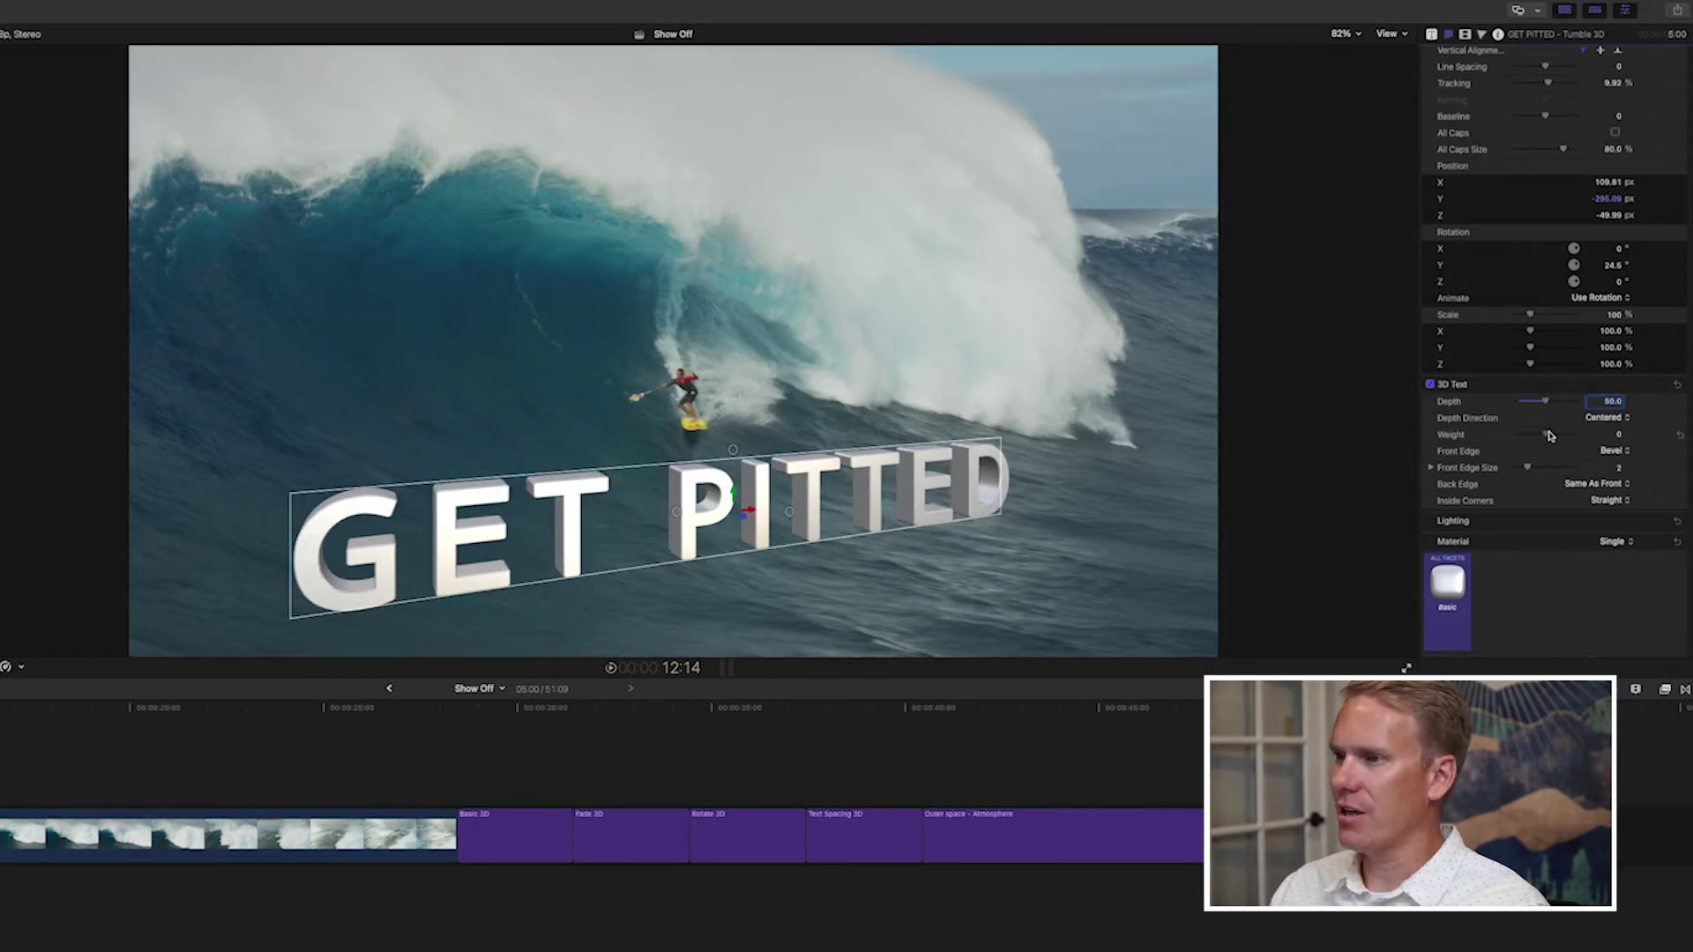
Test a letter weight of 5.0, then reset the weight to 0.
mouse_move(1551, 435)
mouse_down()
mouse_move(1512, 433)
mouse_move(1576, 433)
mouse_up()
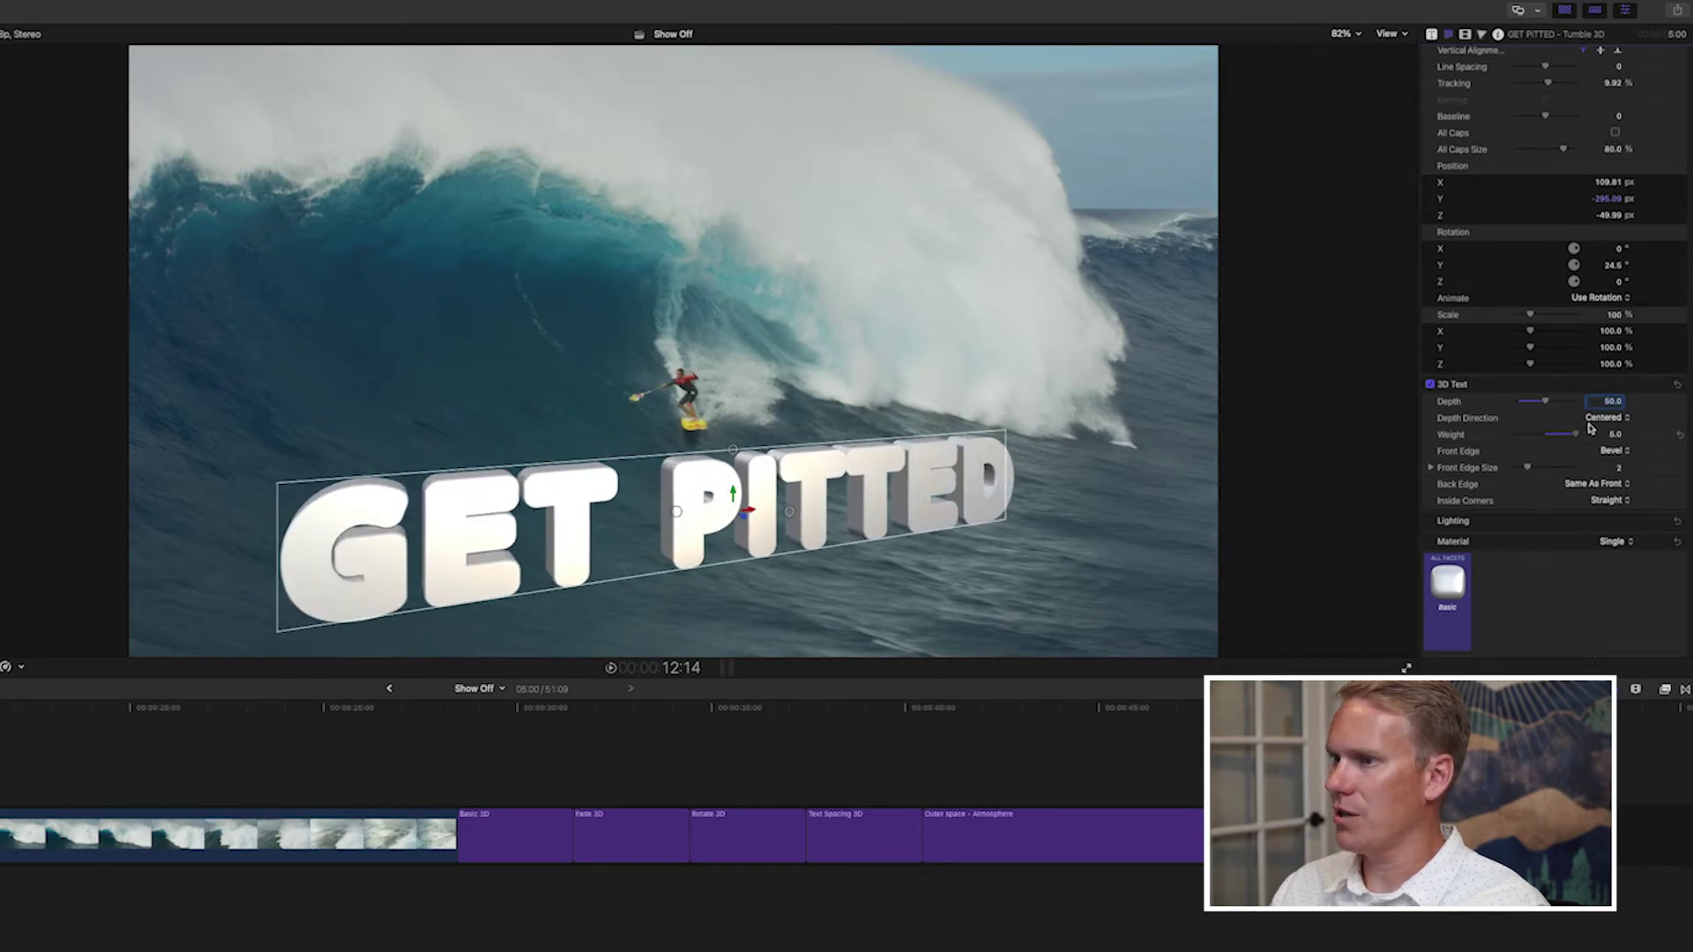
click(1684, 436)
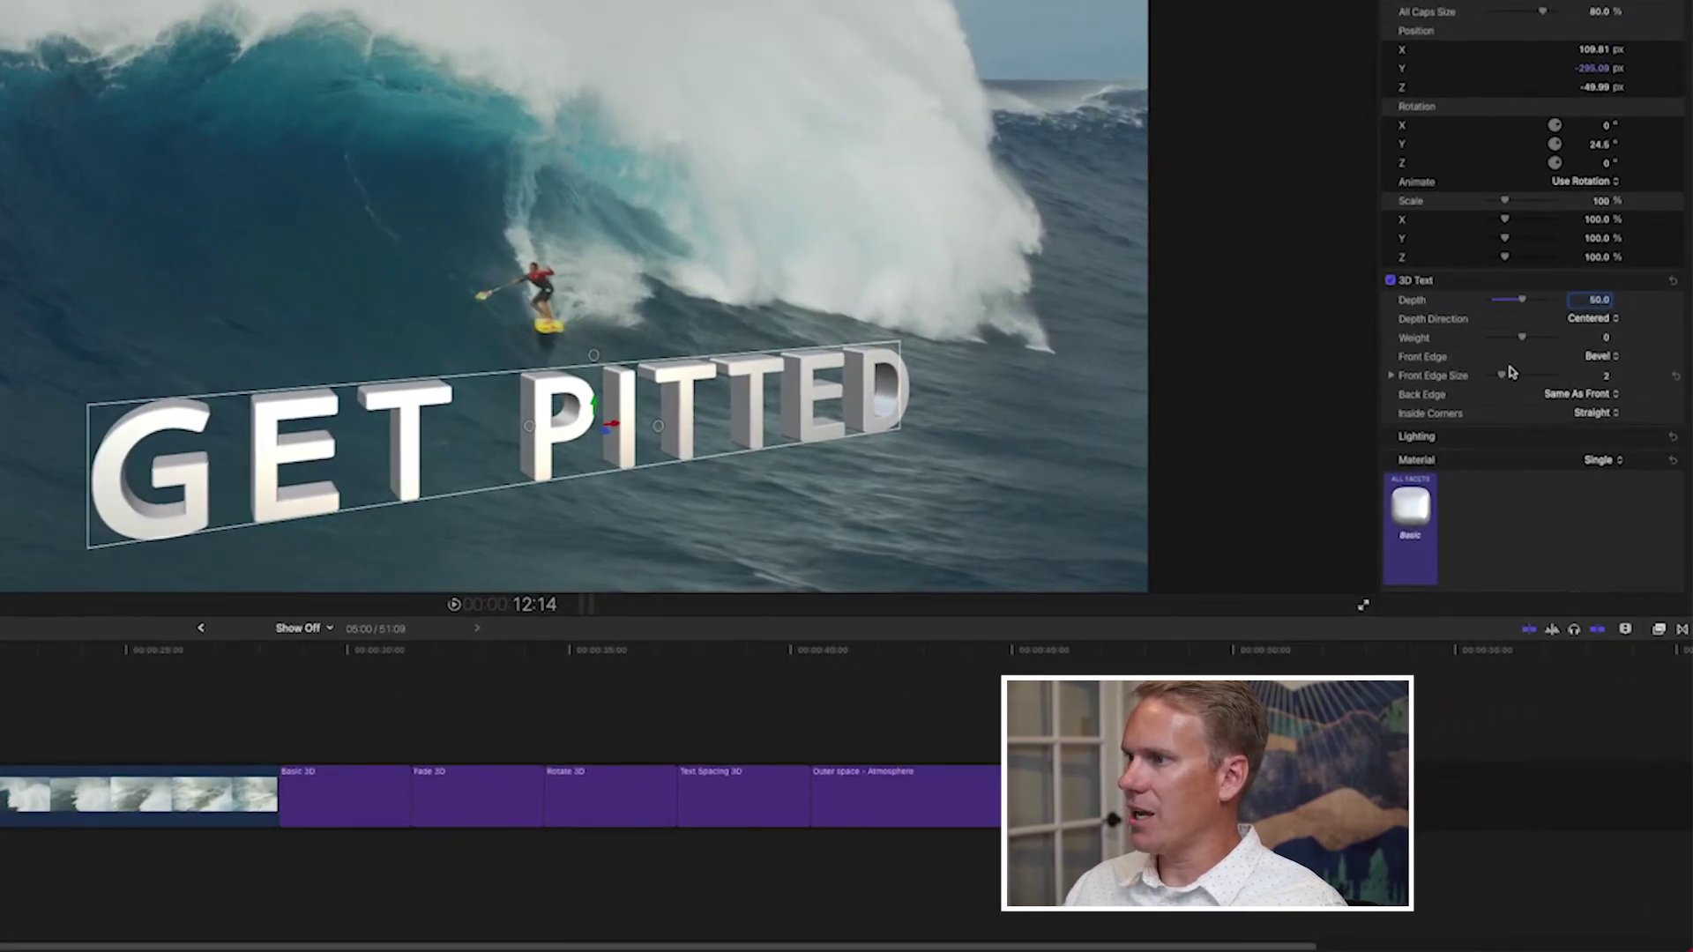
click(1607, 357)
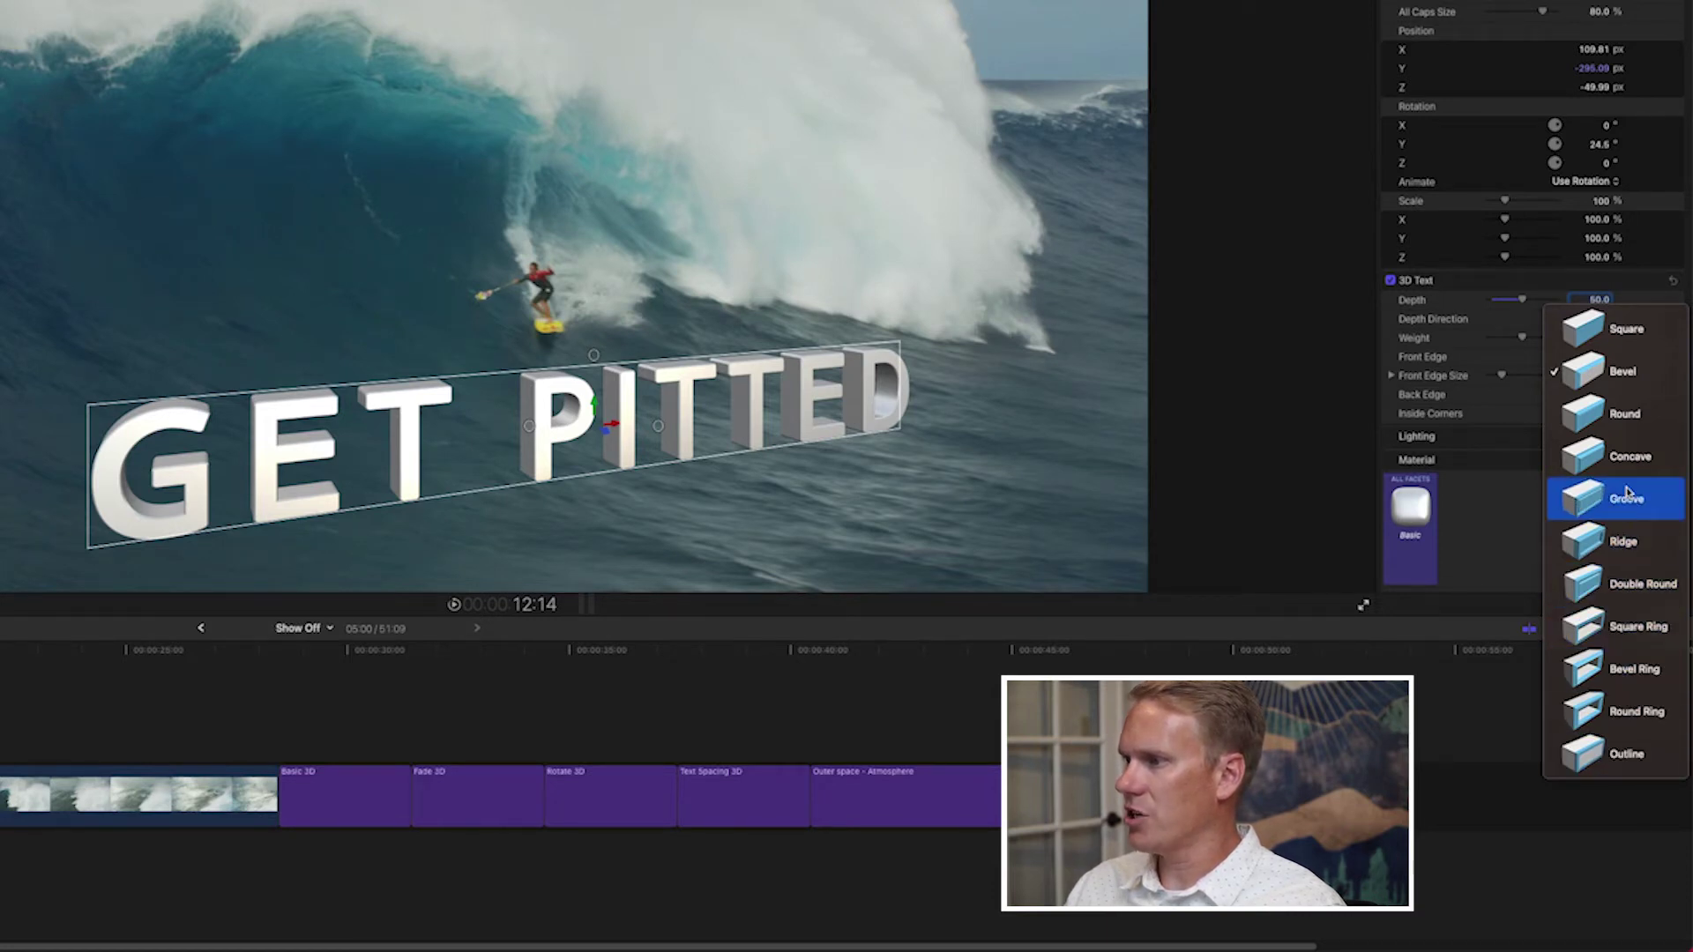
Give the letters a Ridge front edge at size 7.62, leaving the back edge Same As Front.
click(1625, 540)
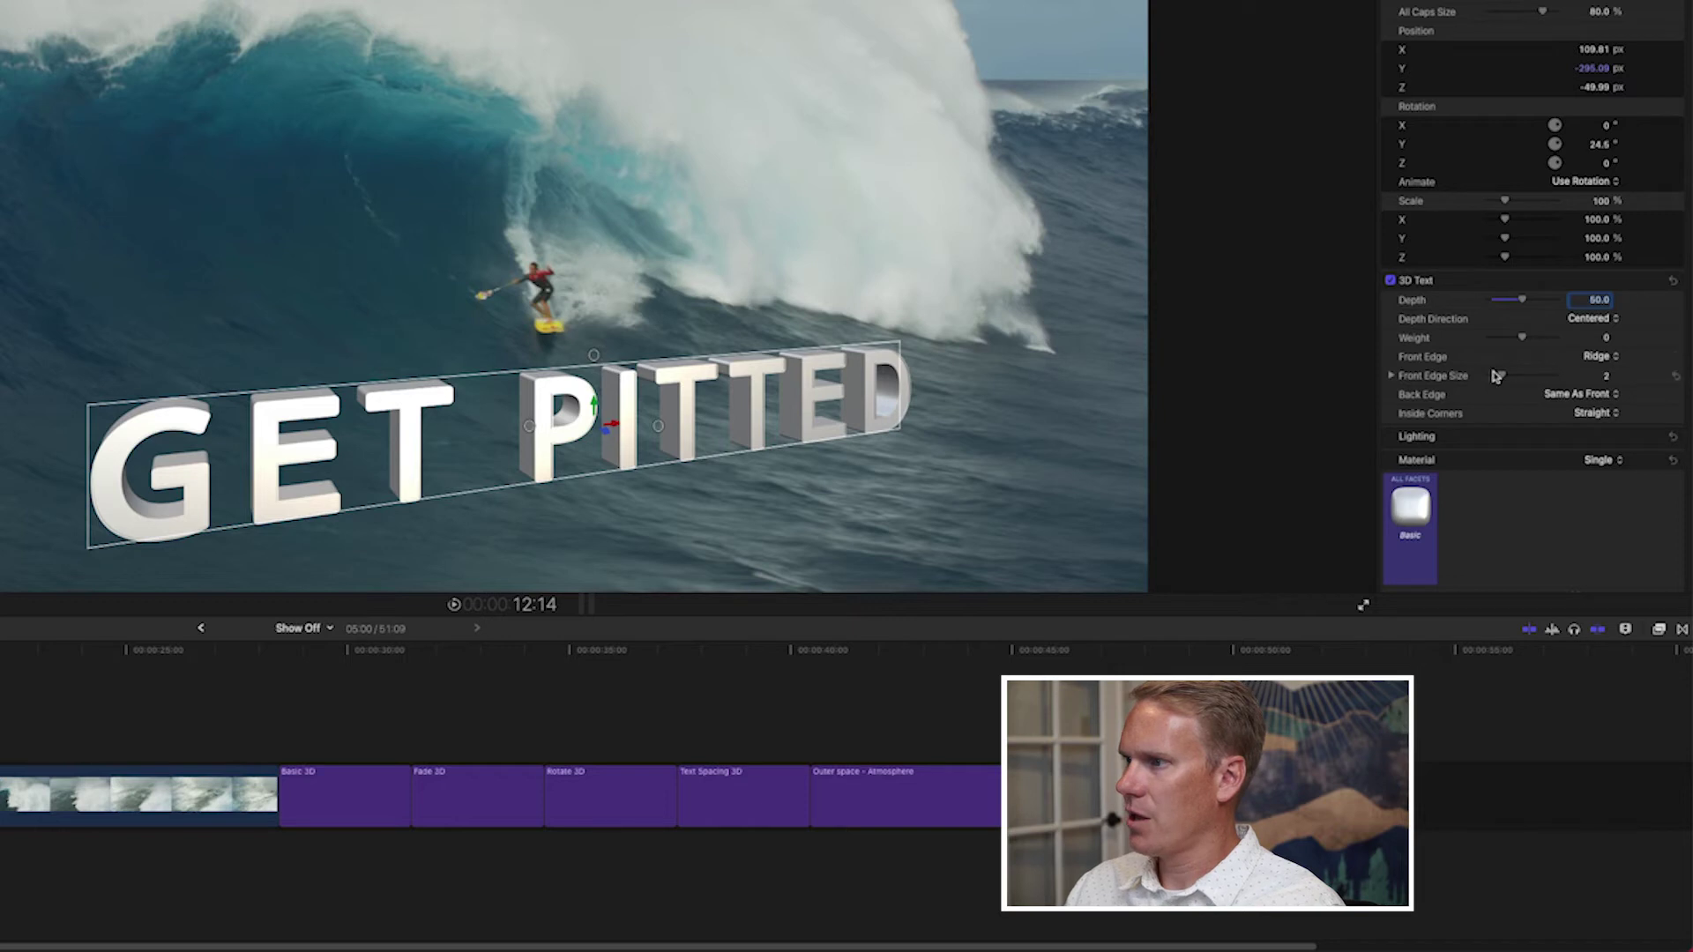
drag(1502, 378, 1542, 374)
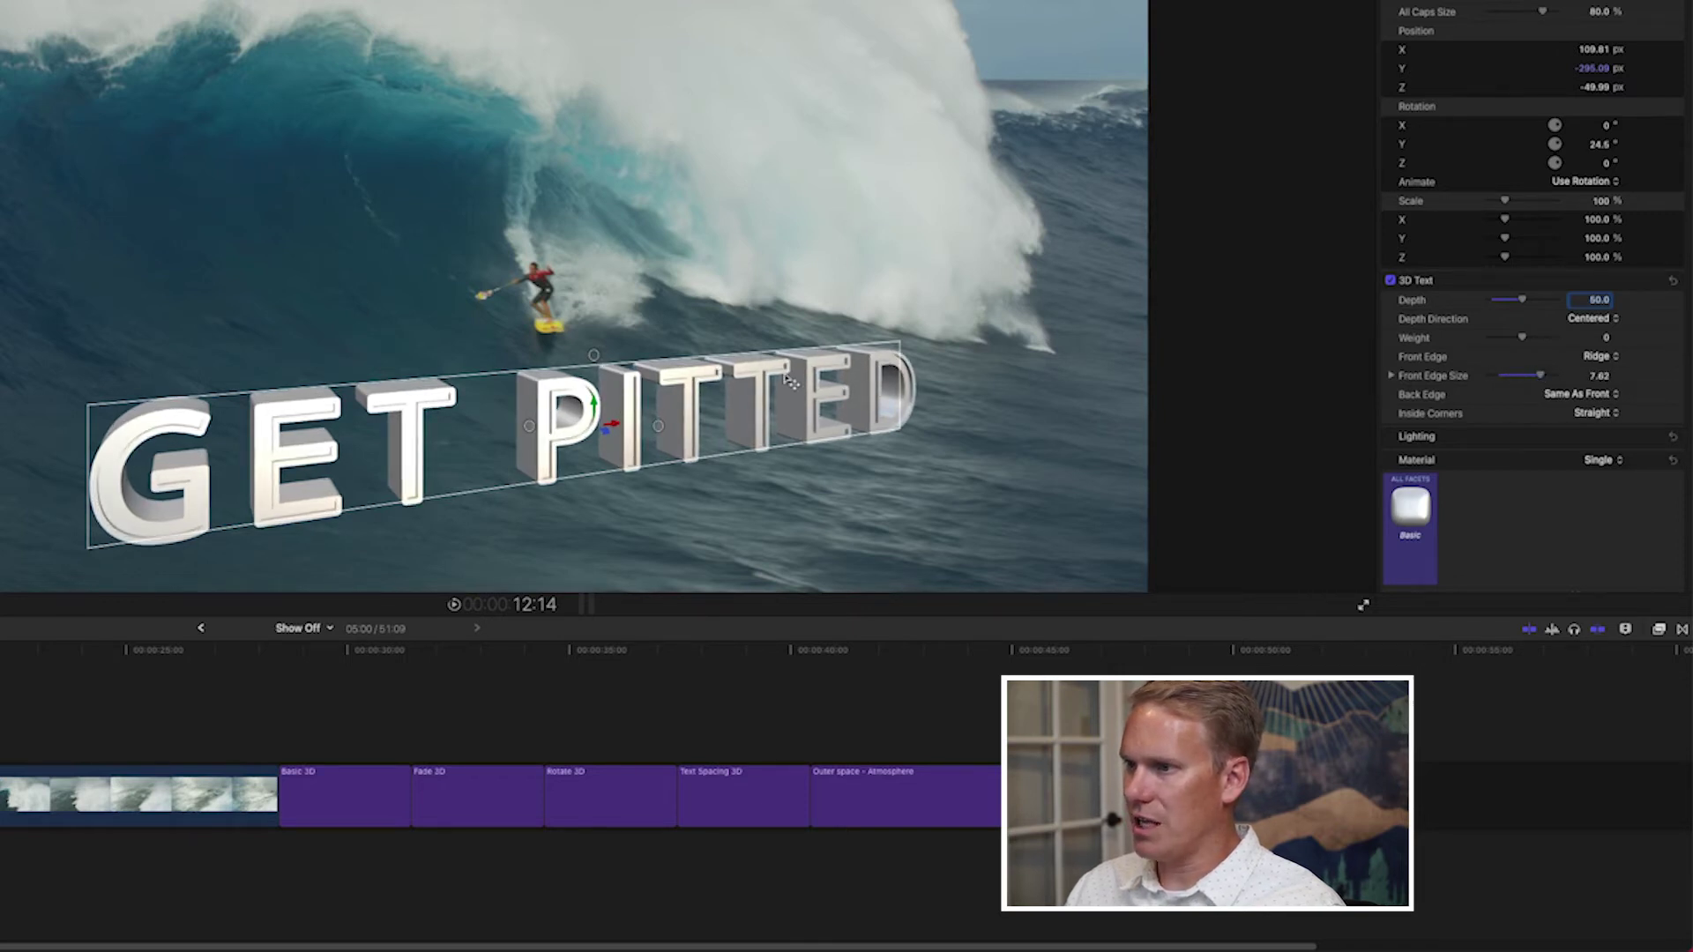
click(1608, 397)
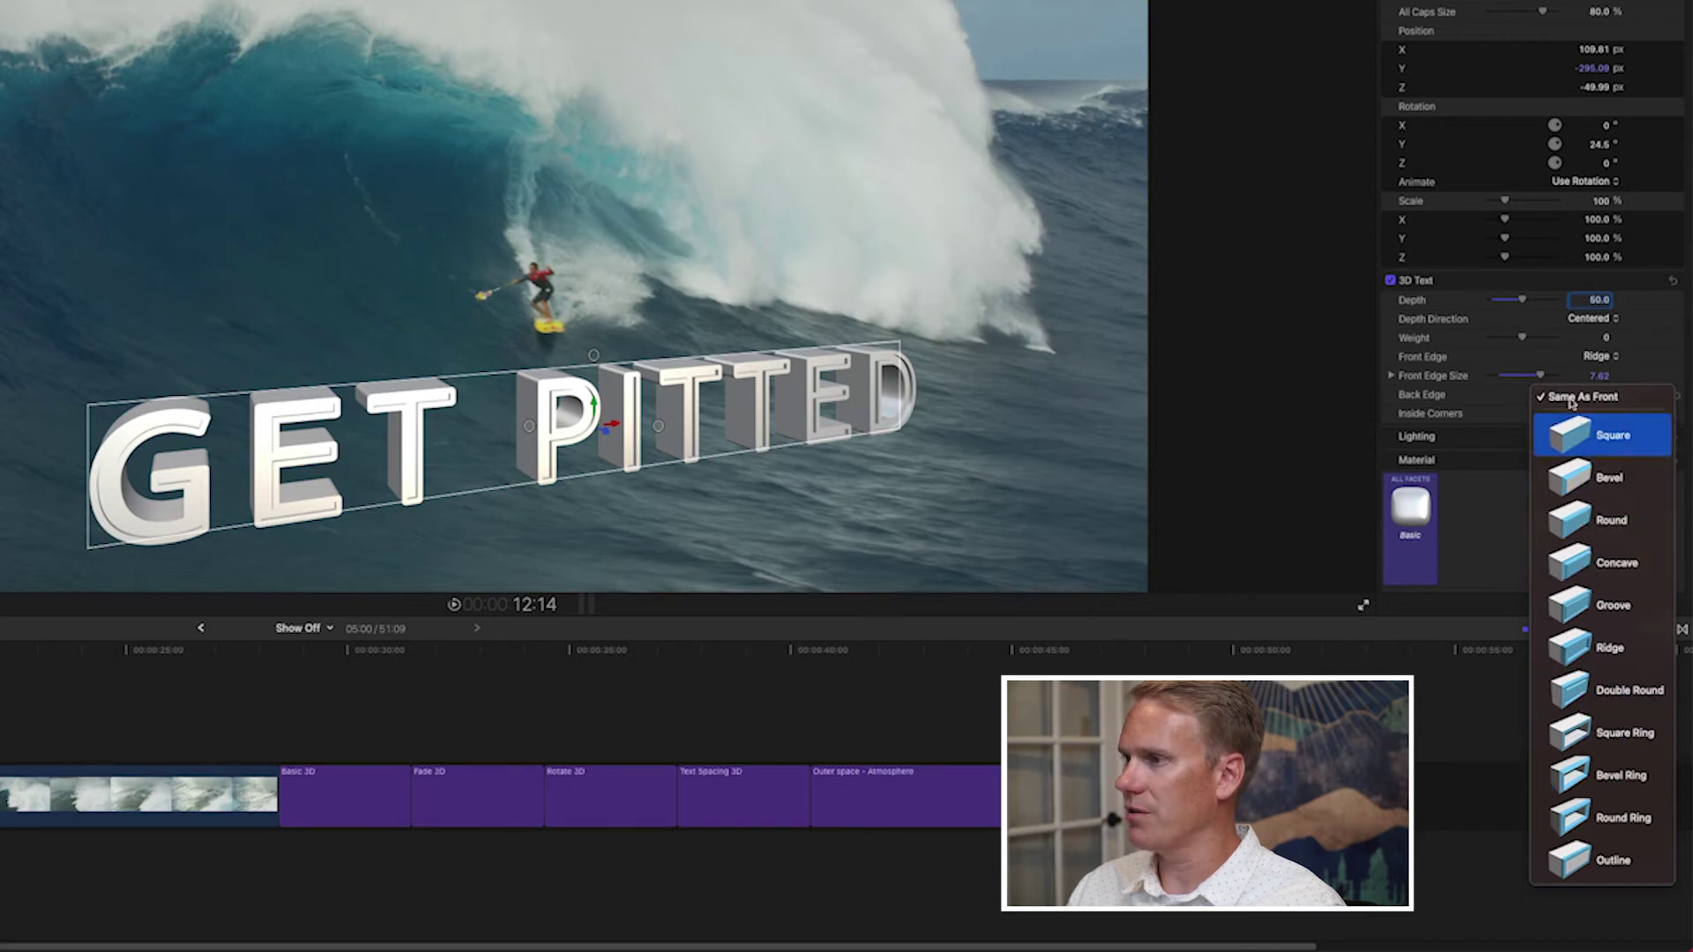
click(1506, 398)
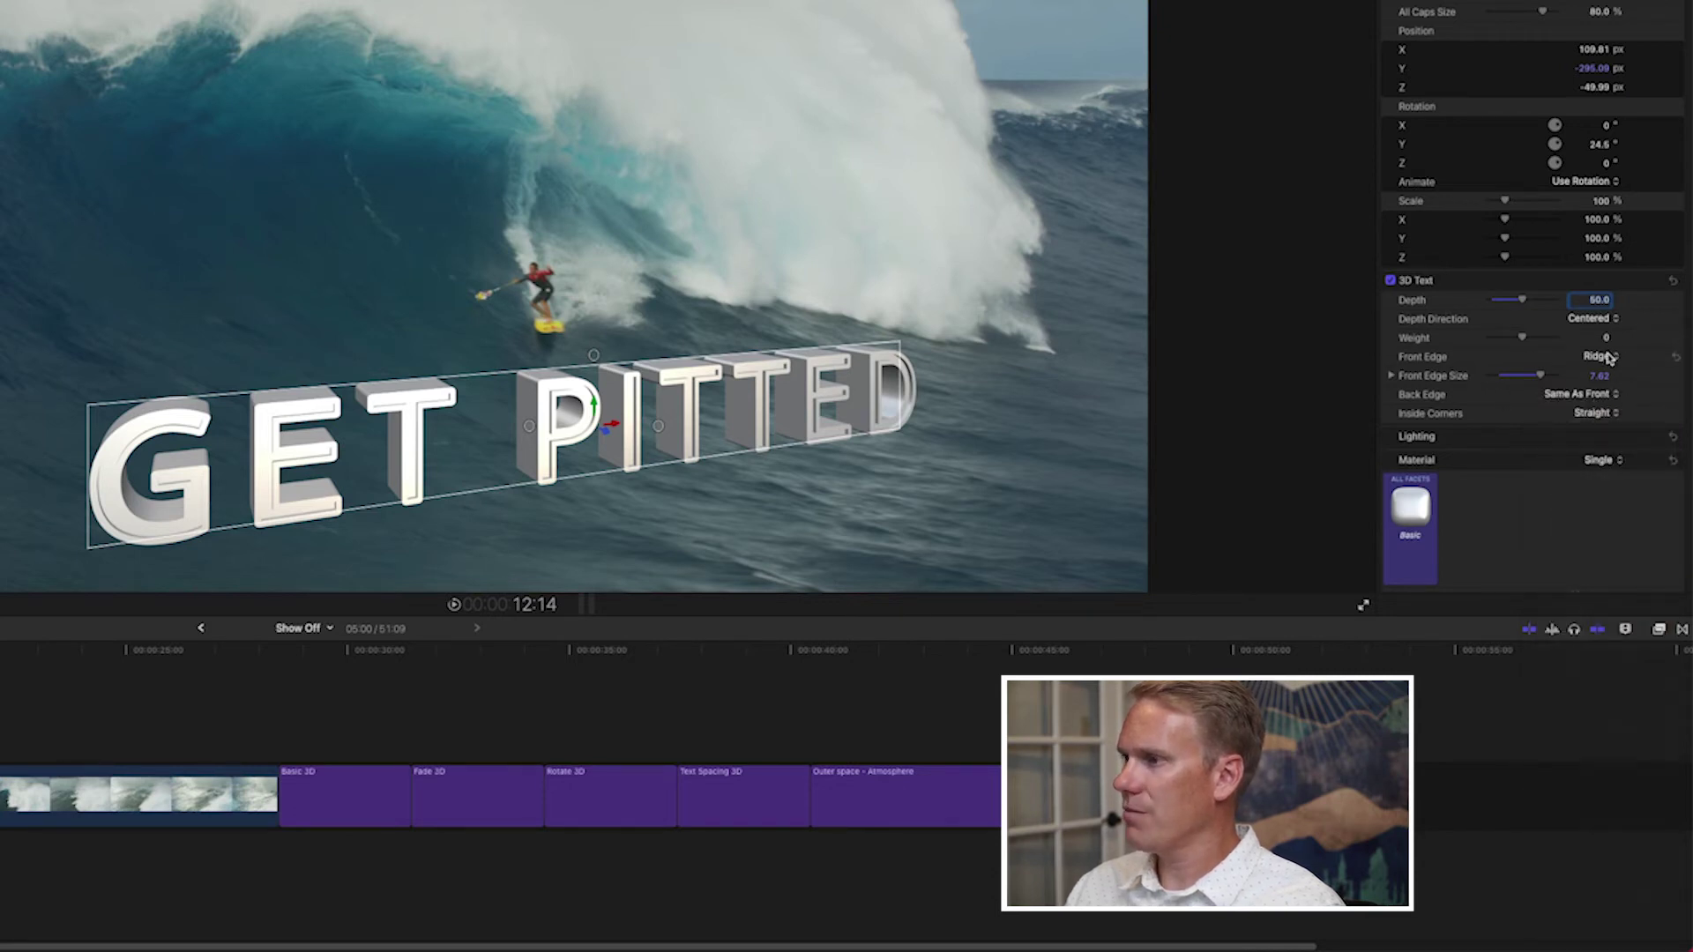
click(1602, 356)
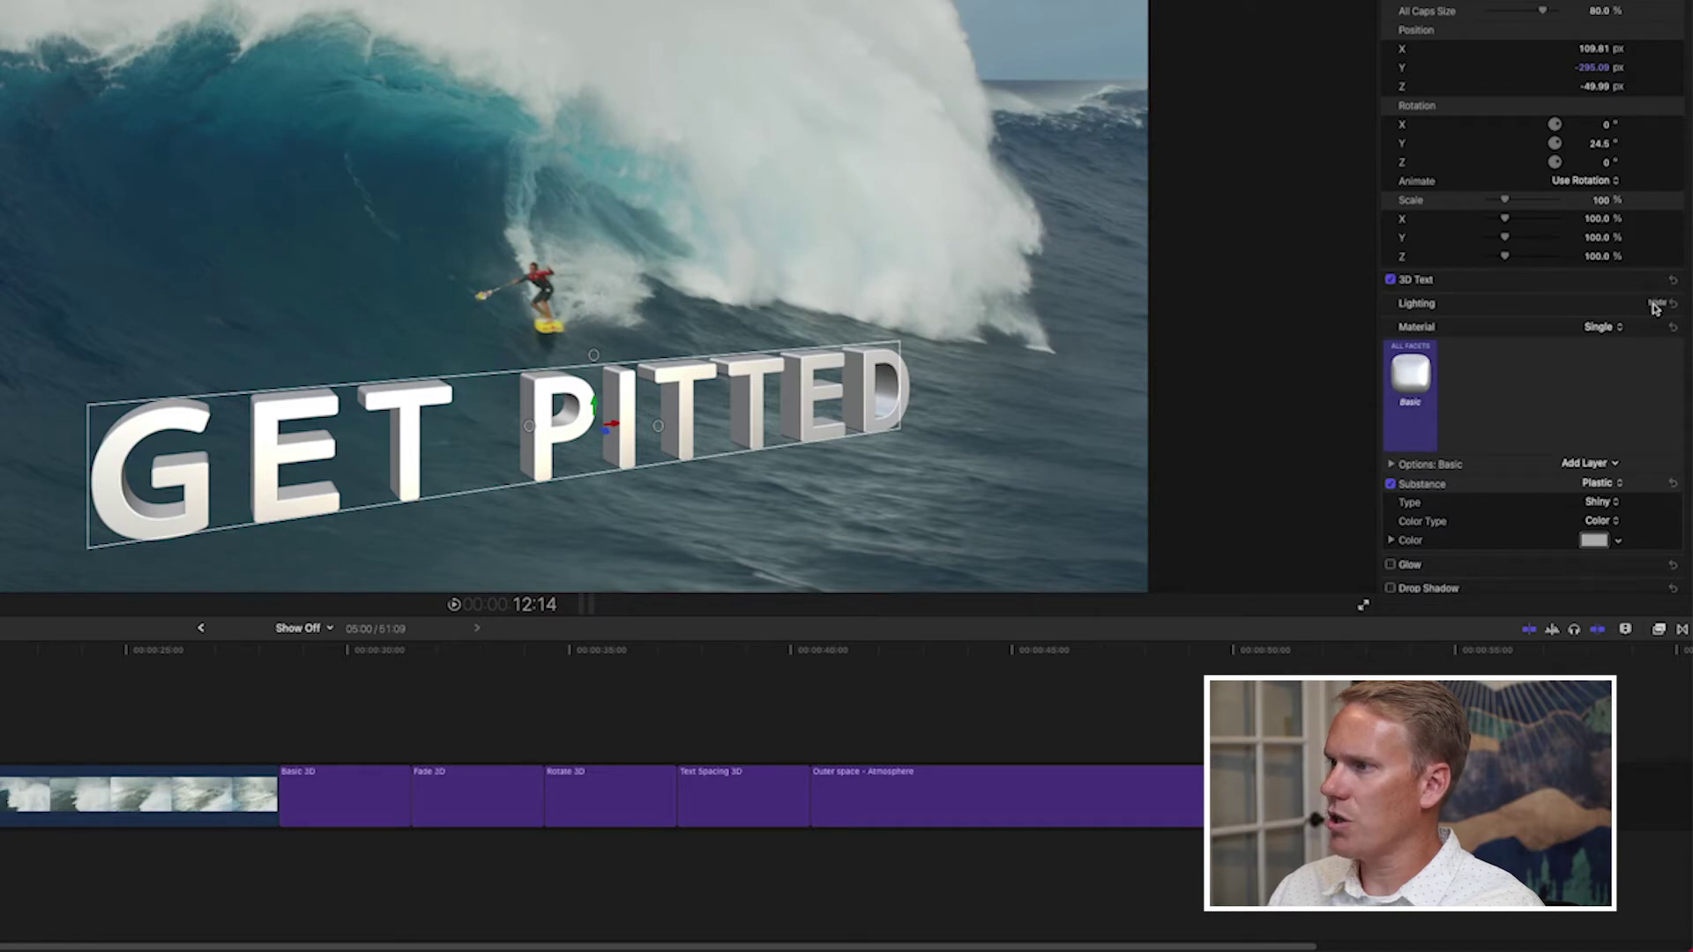
Try Medium Left and Drama Top Left lighting styles, then return to Standard.
click(1656, 304)
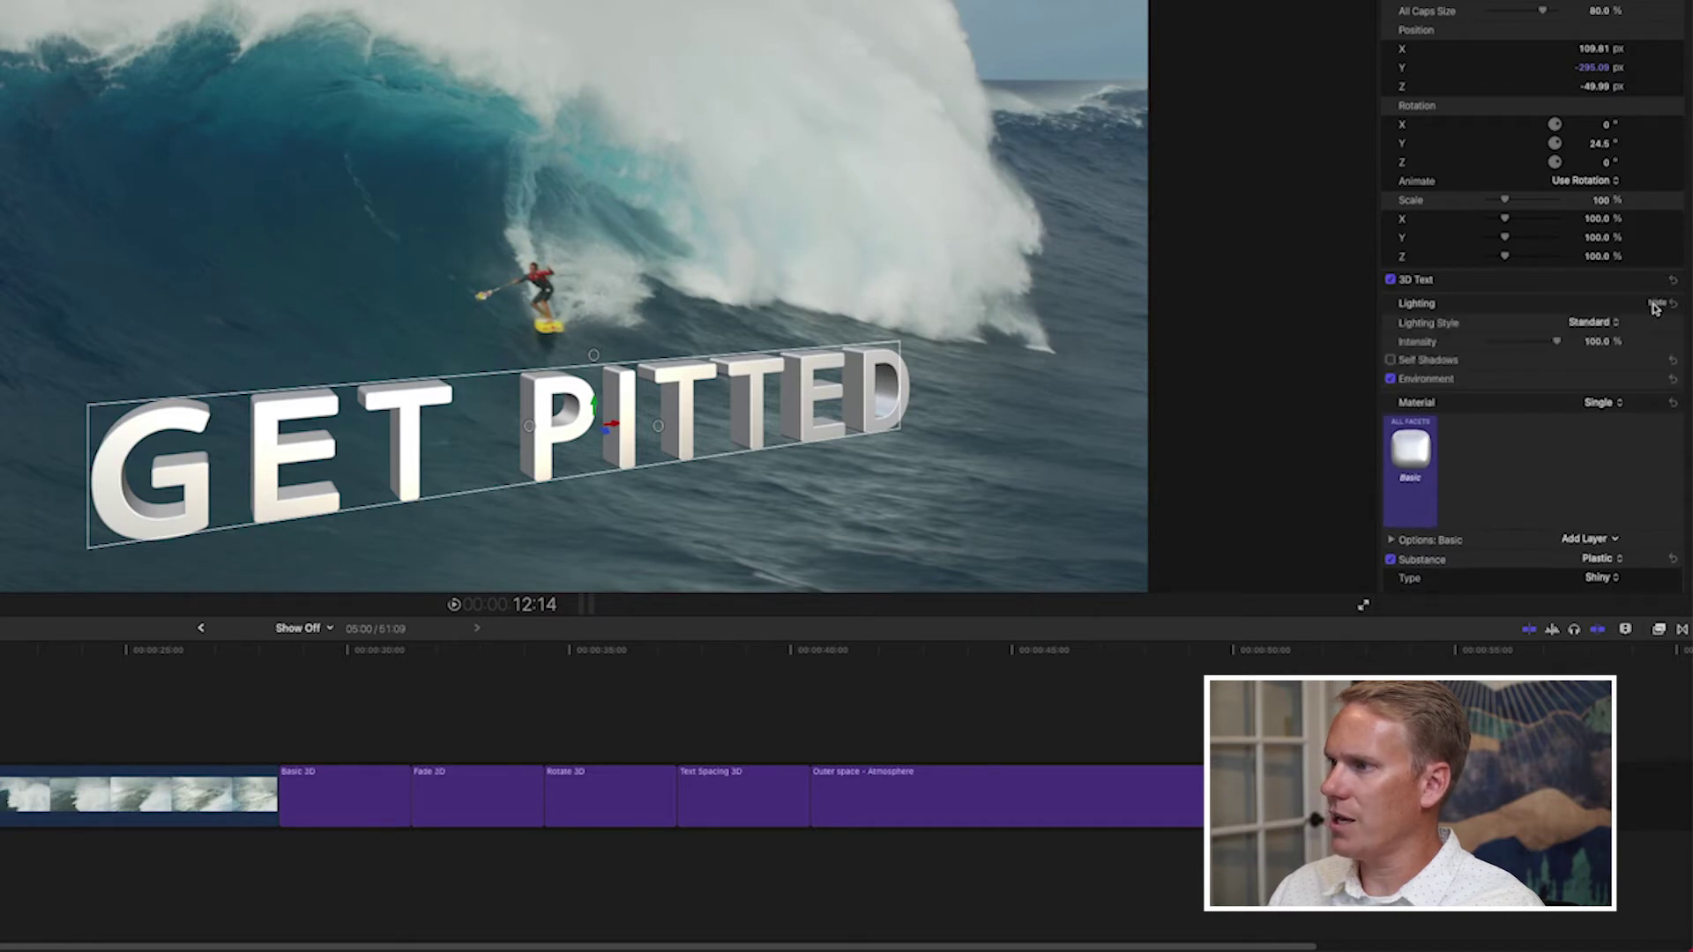
click(1588, 323)
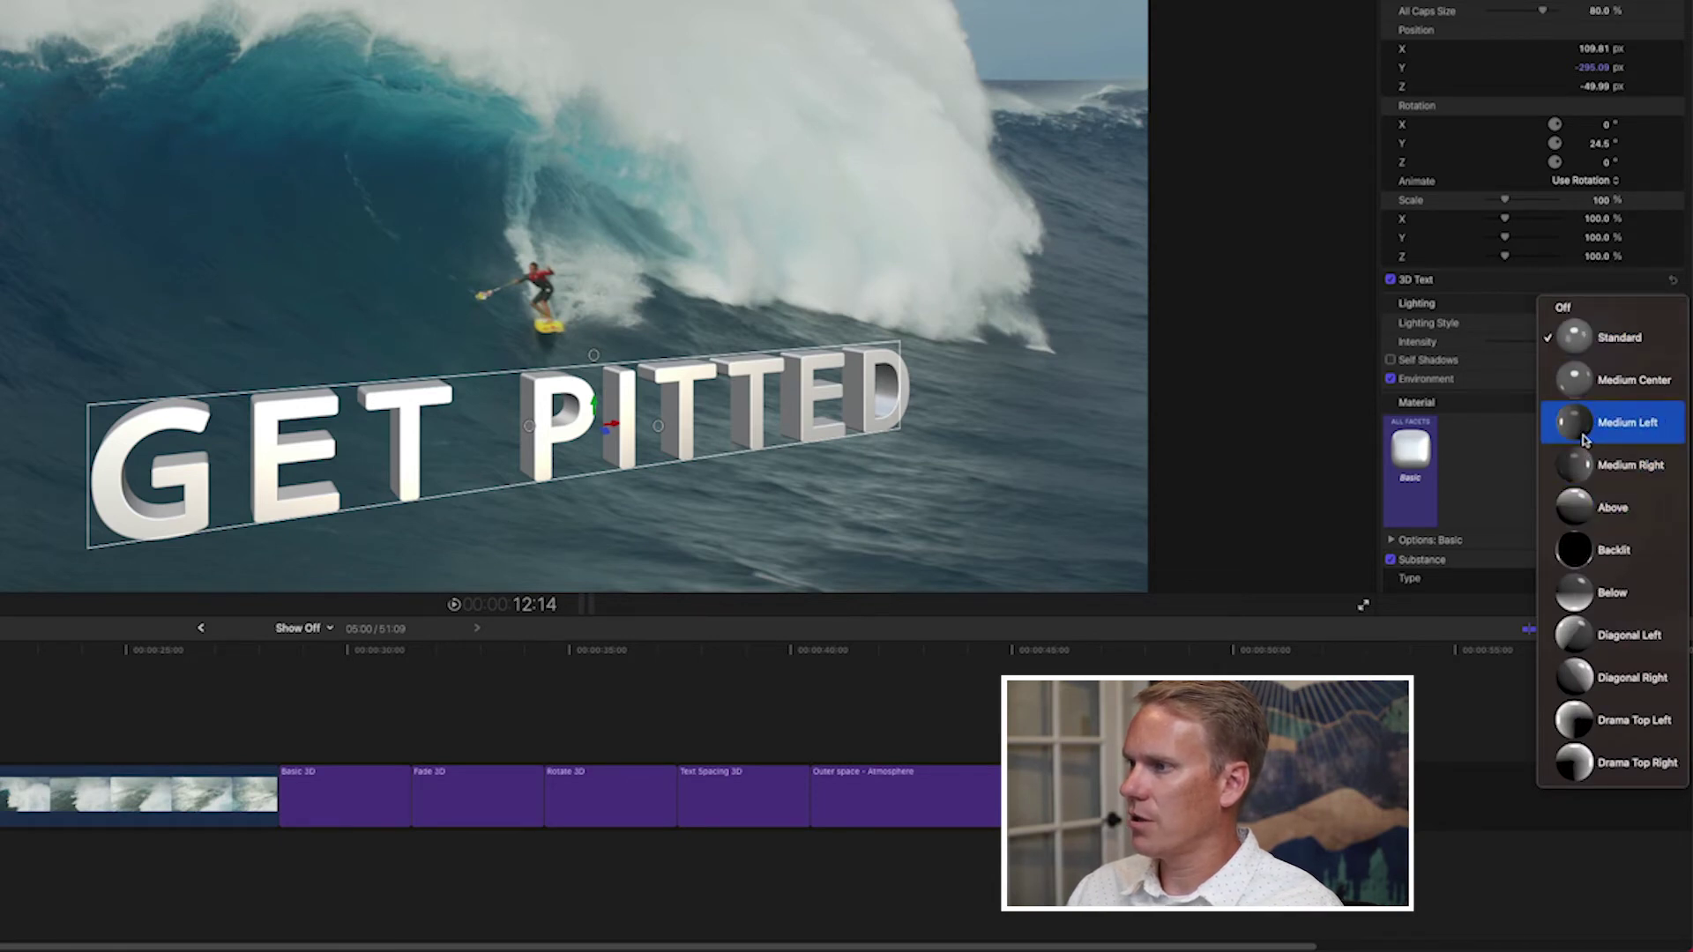
click(1623, 422)
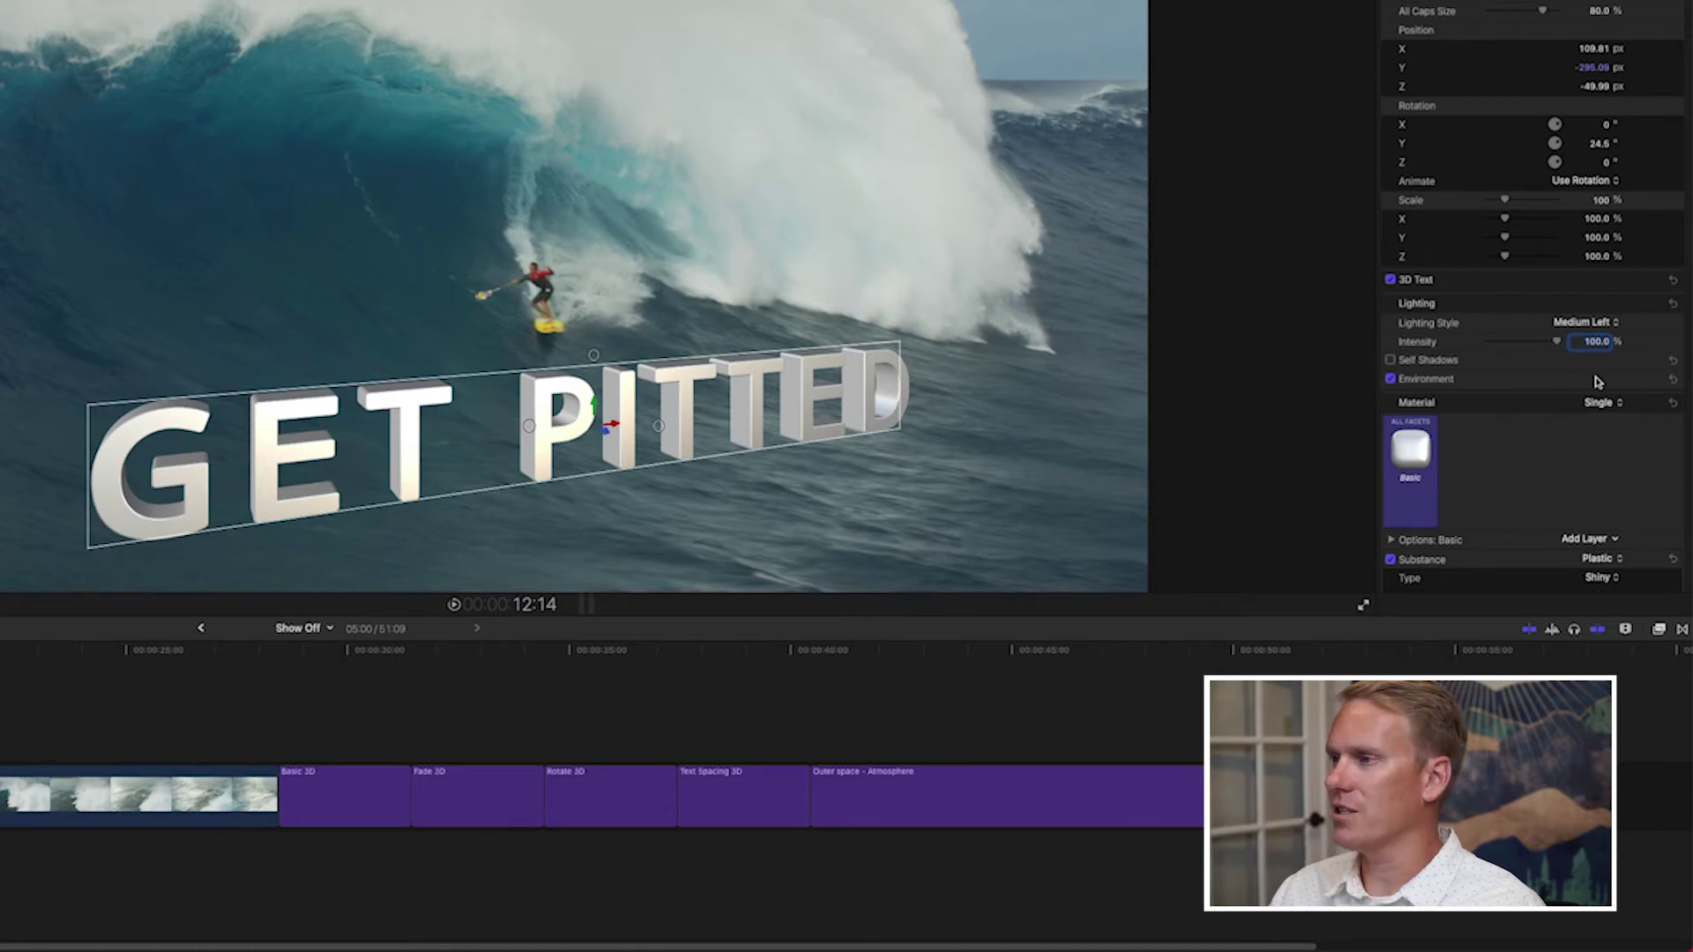
click(1604, 322)
click(1619, 471)
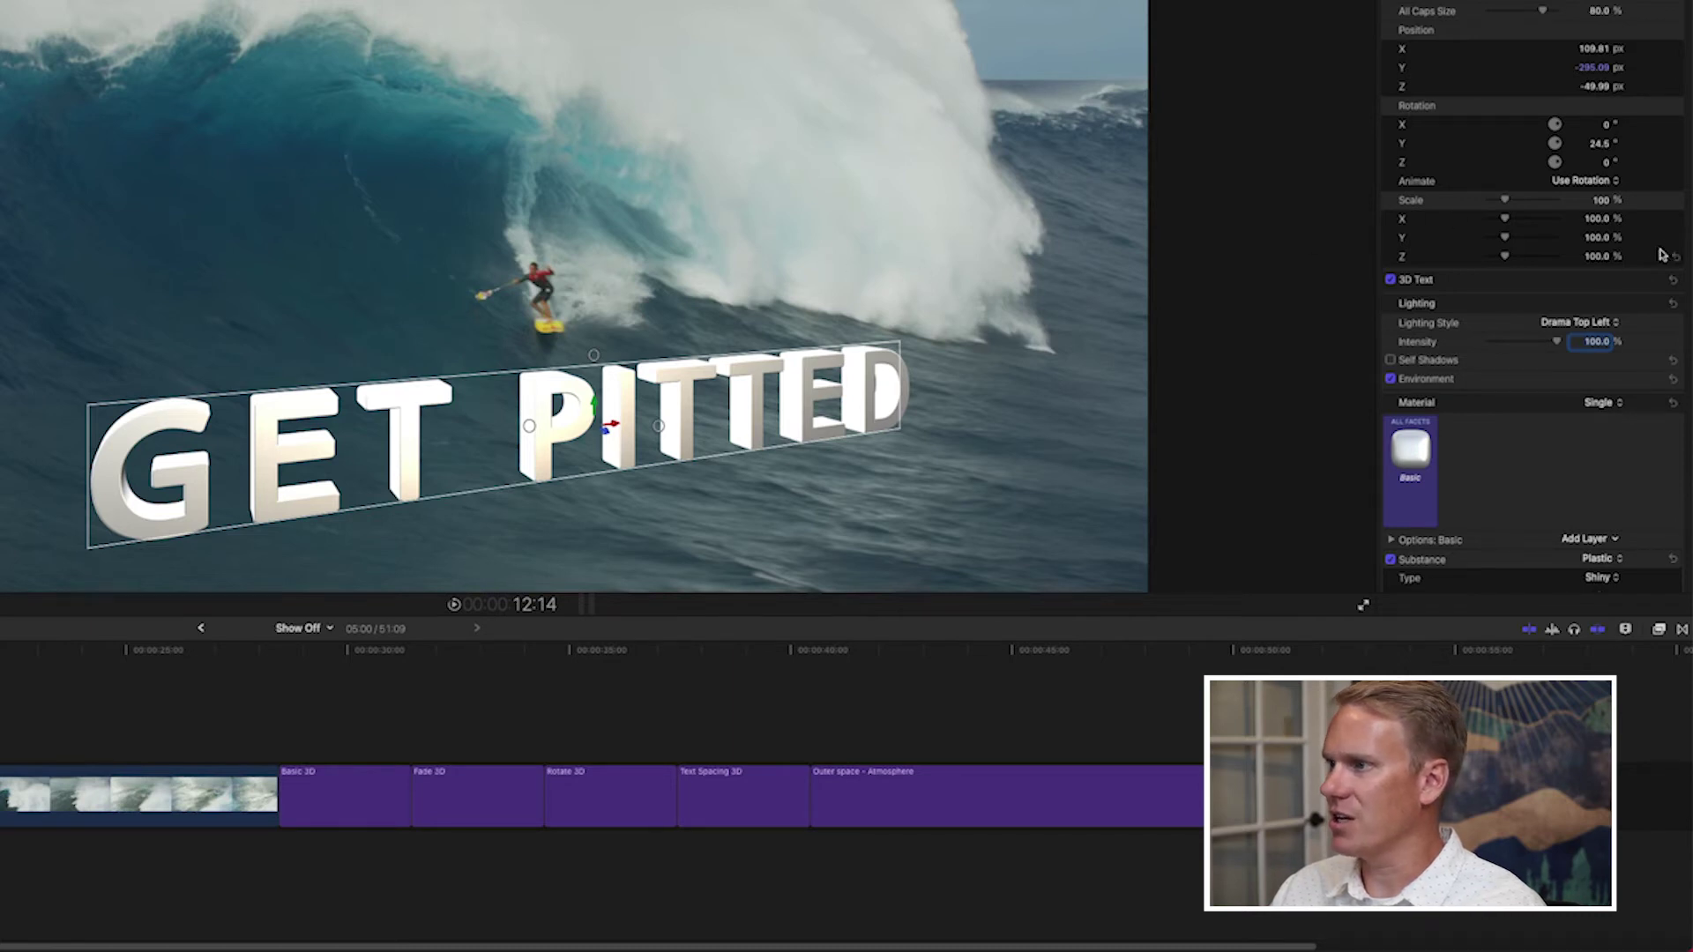
click(1588, 322)
click(1645, 242)
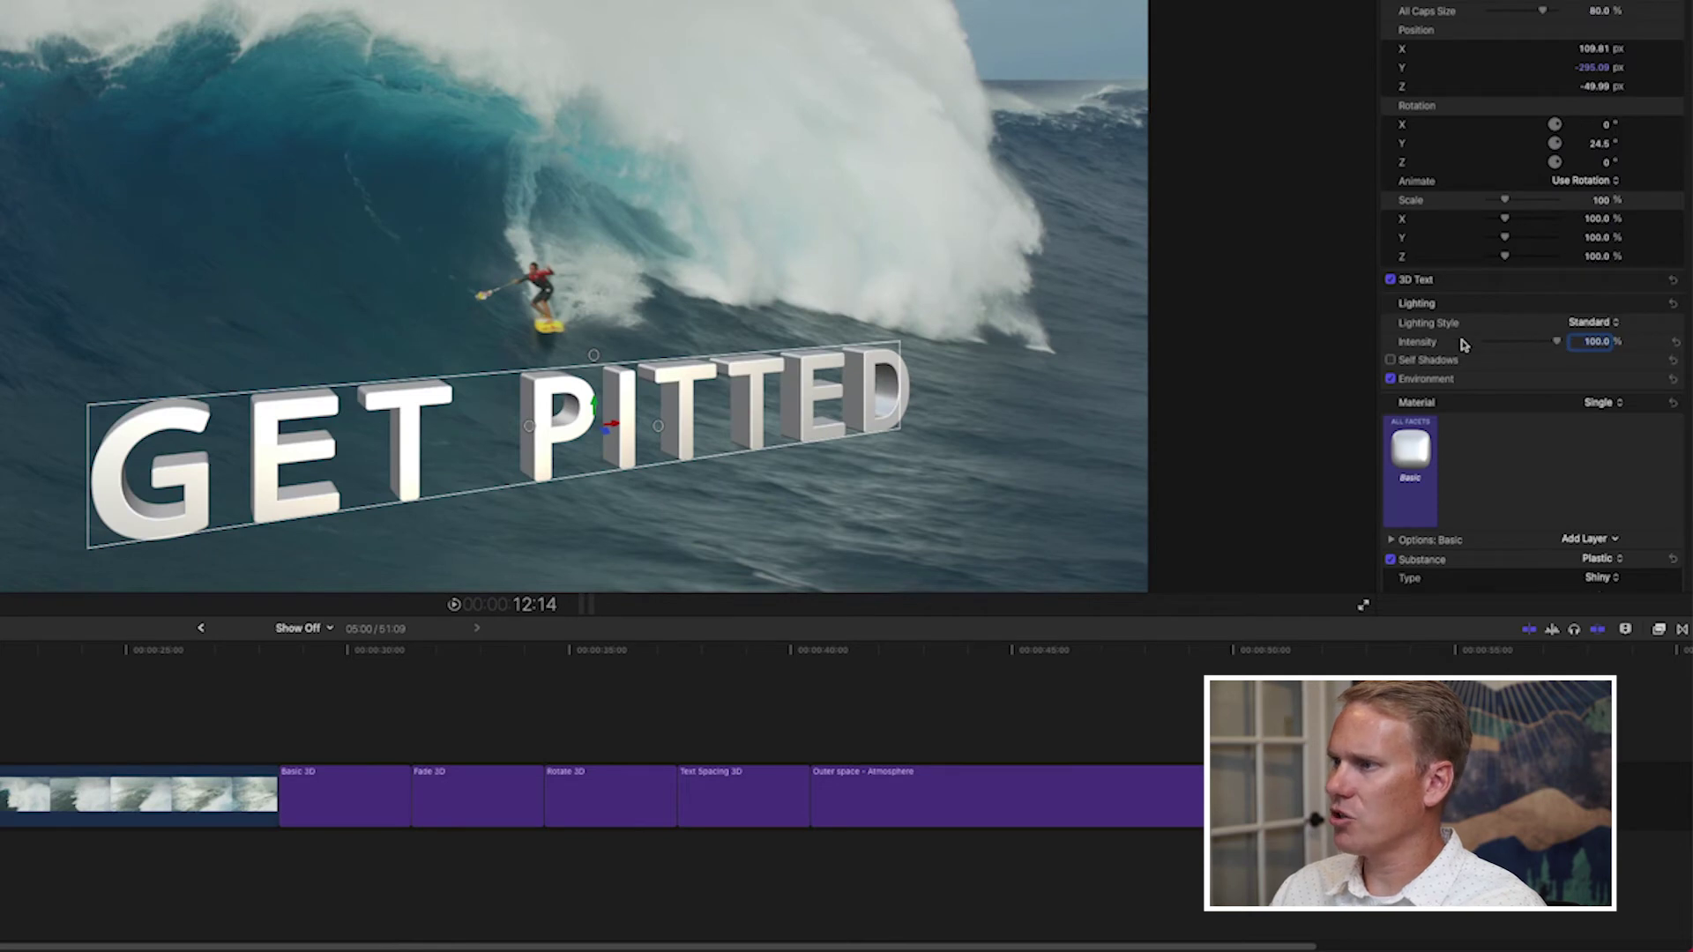
Set the lighting intensity to 100%.
mouse_move(1558, 346)
mouse_down()
mouse_move(1606, 346)
mouse_move(1548, 346)
mouse_up()
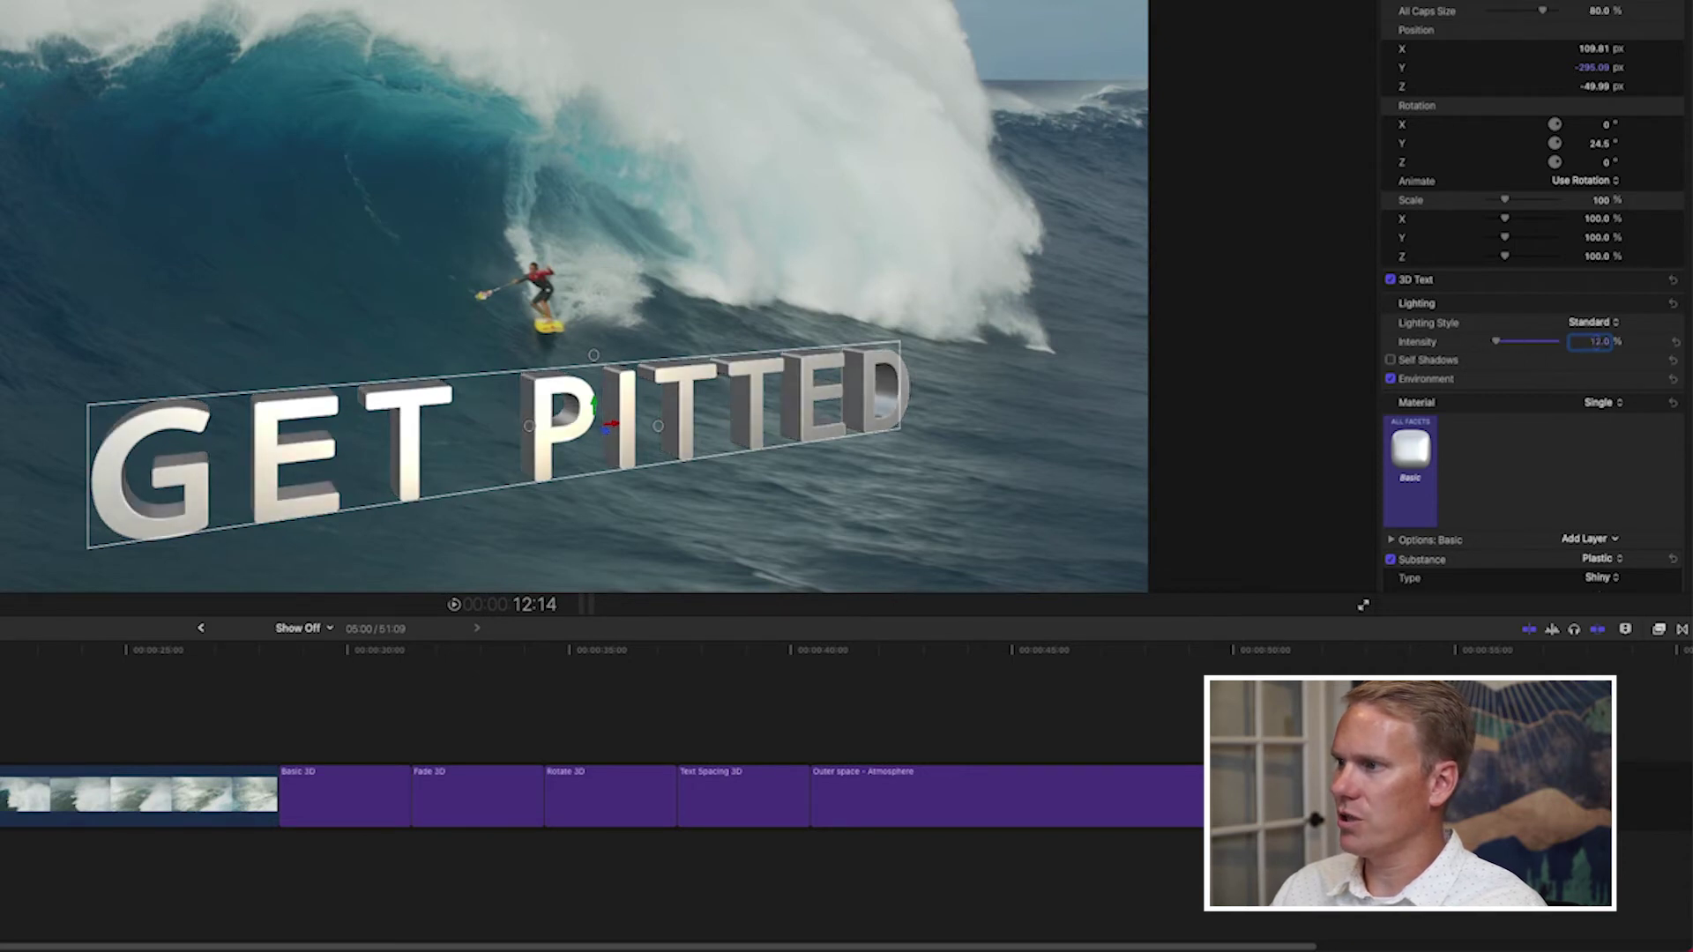
text(100)
key(Return)
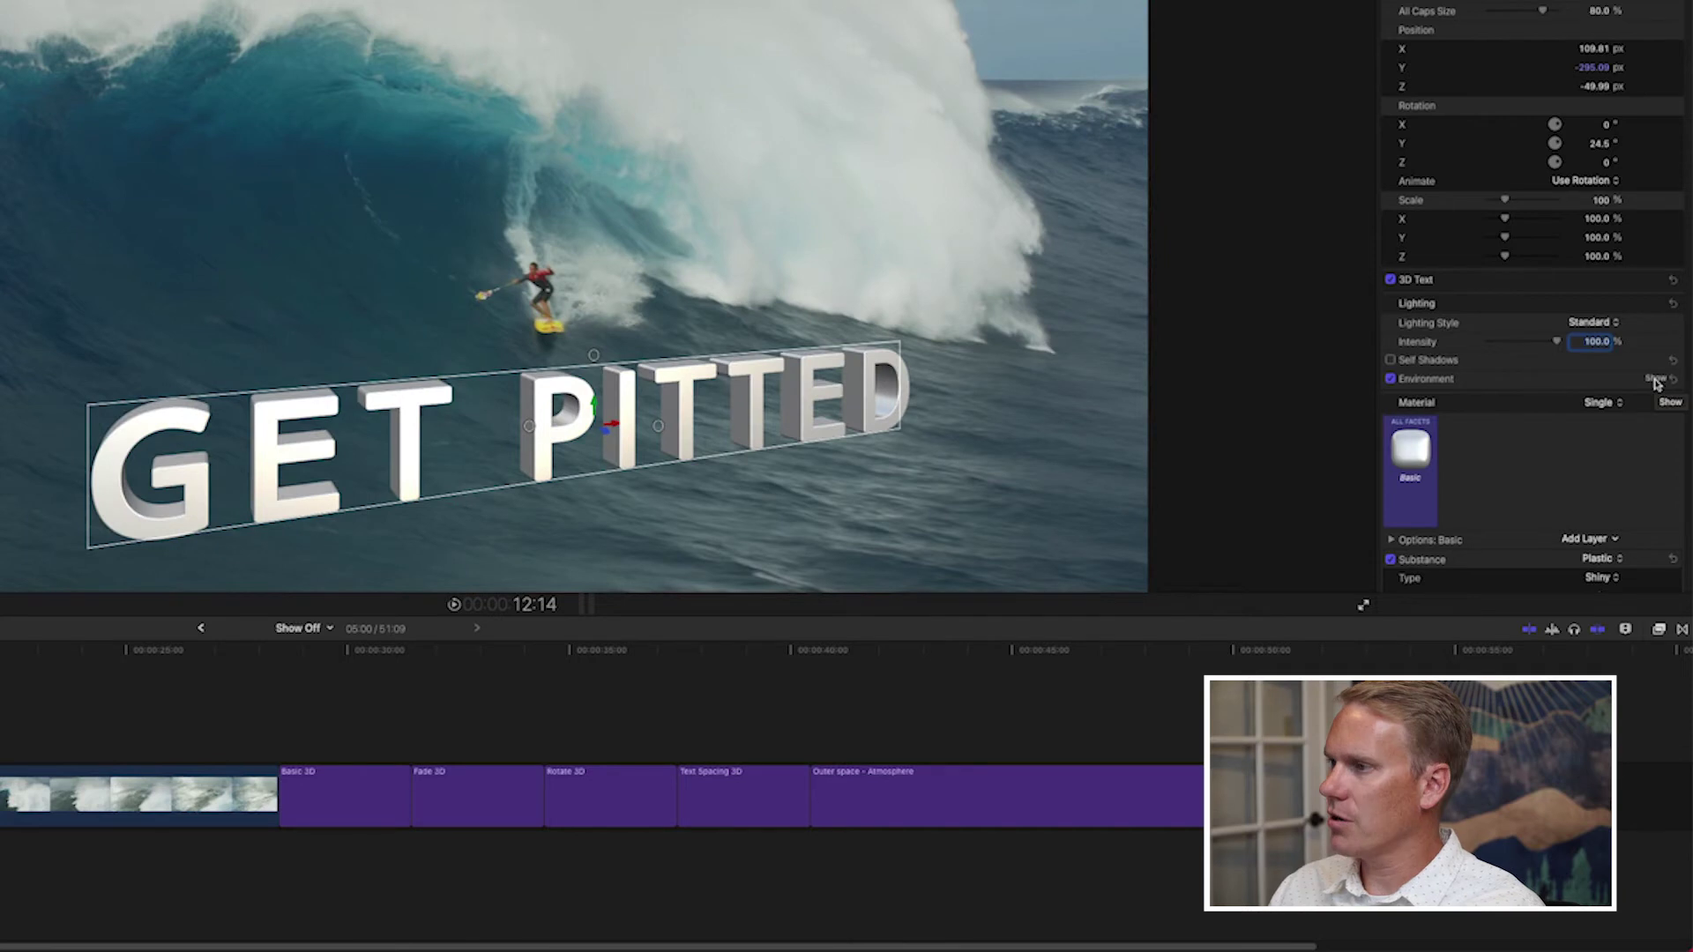
Try the Colorful and Squares environments, then settle on Field at about 82% intensity.
click(1656, 380)
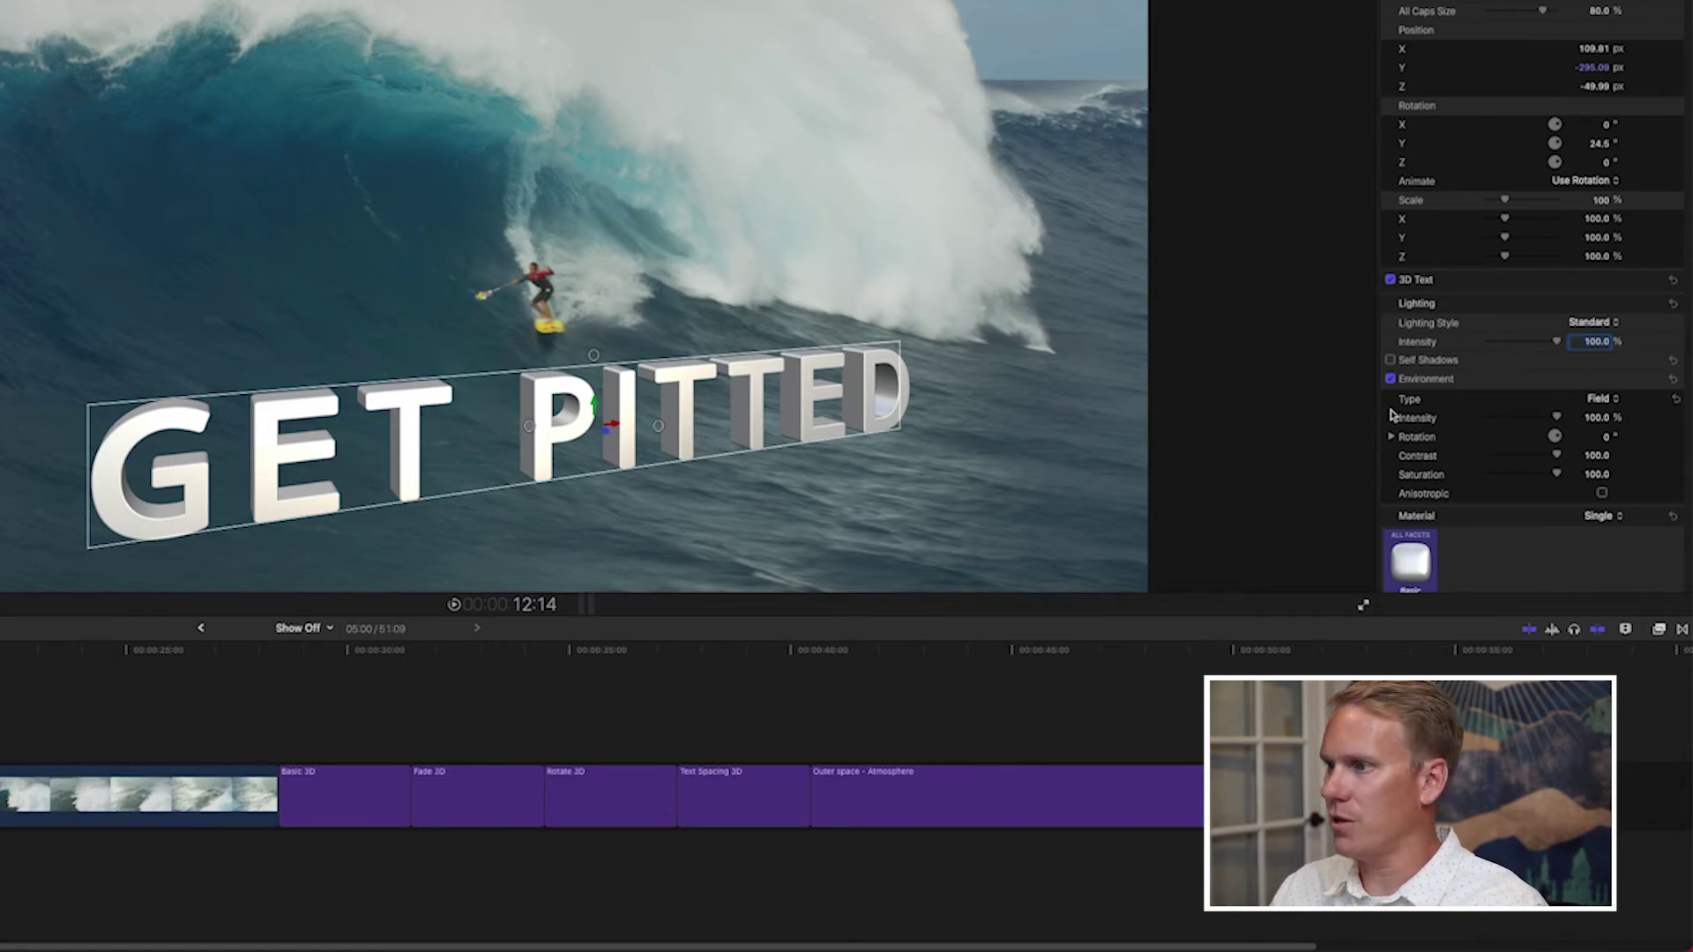
click(1596, 401)
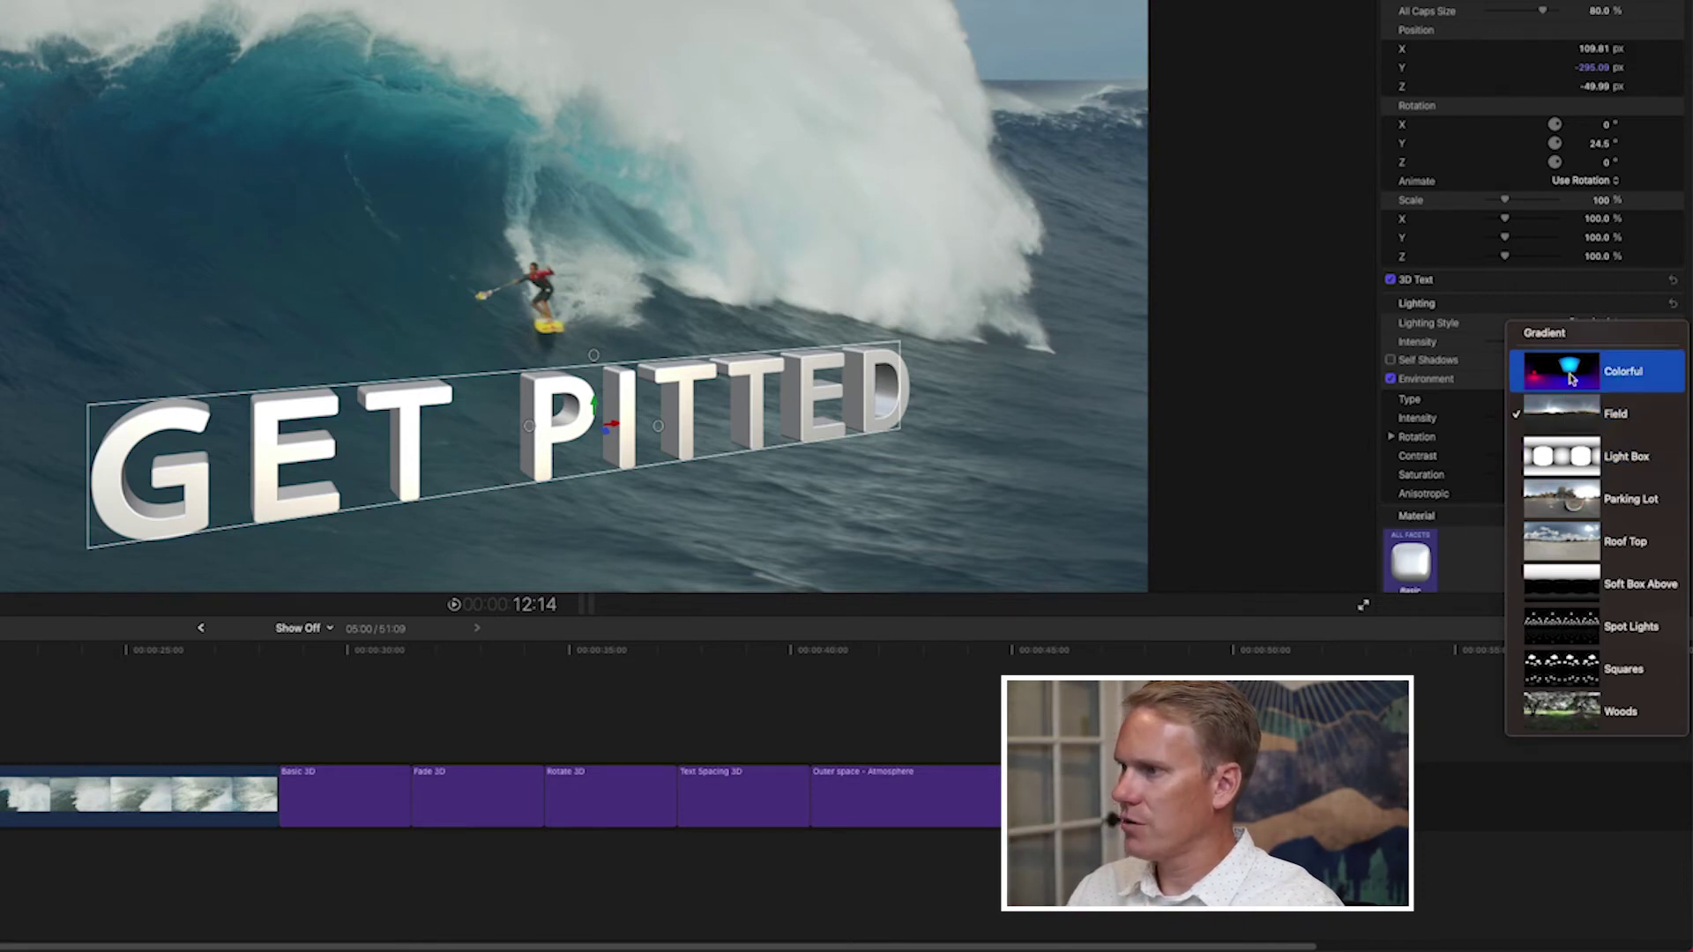
click(1569, 379)
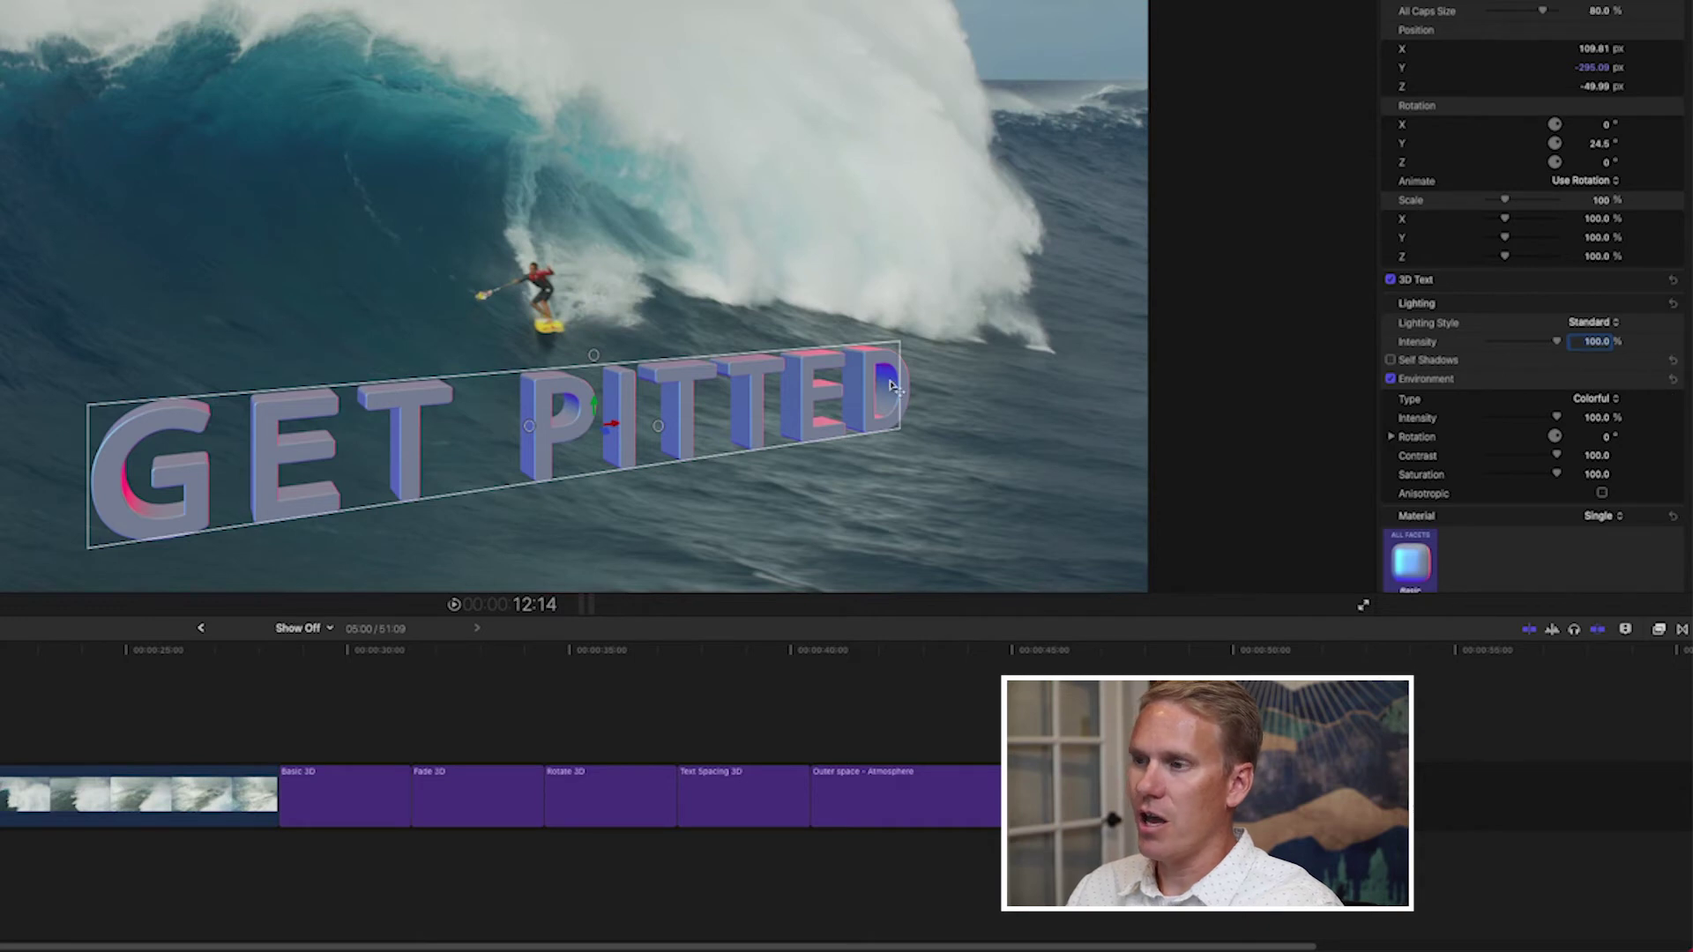
click(1601, 404)
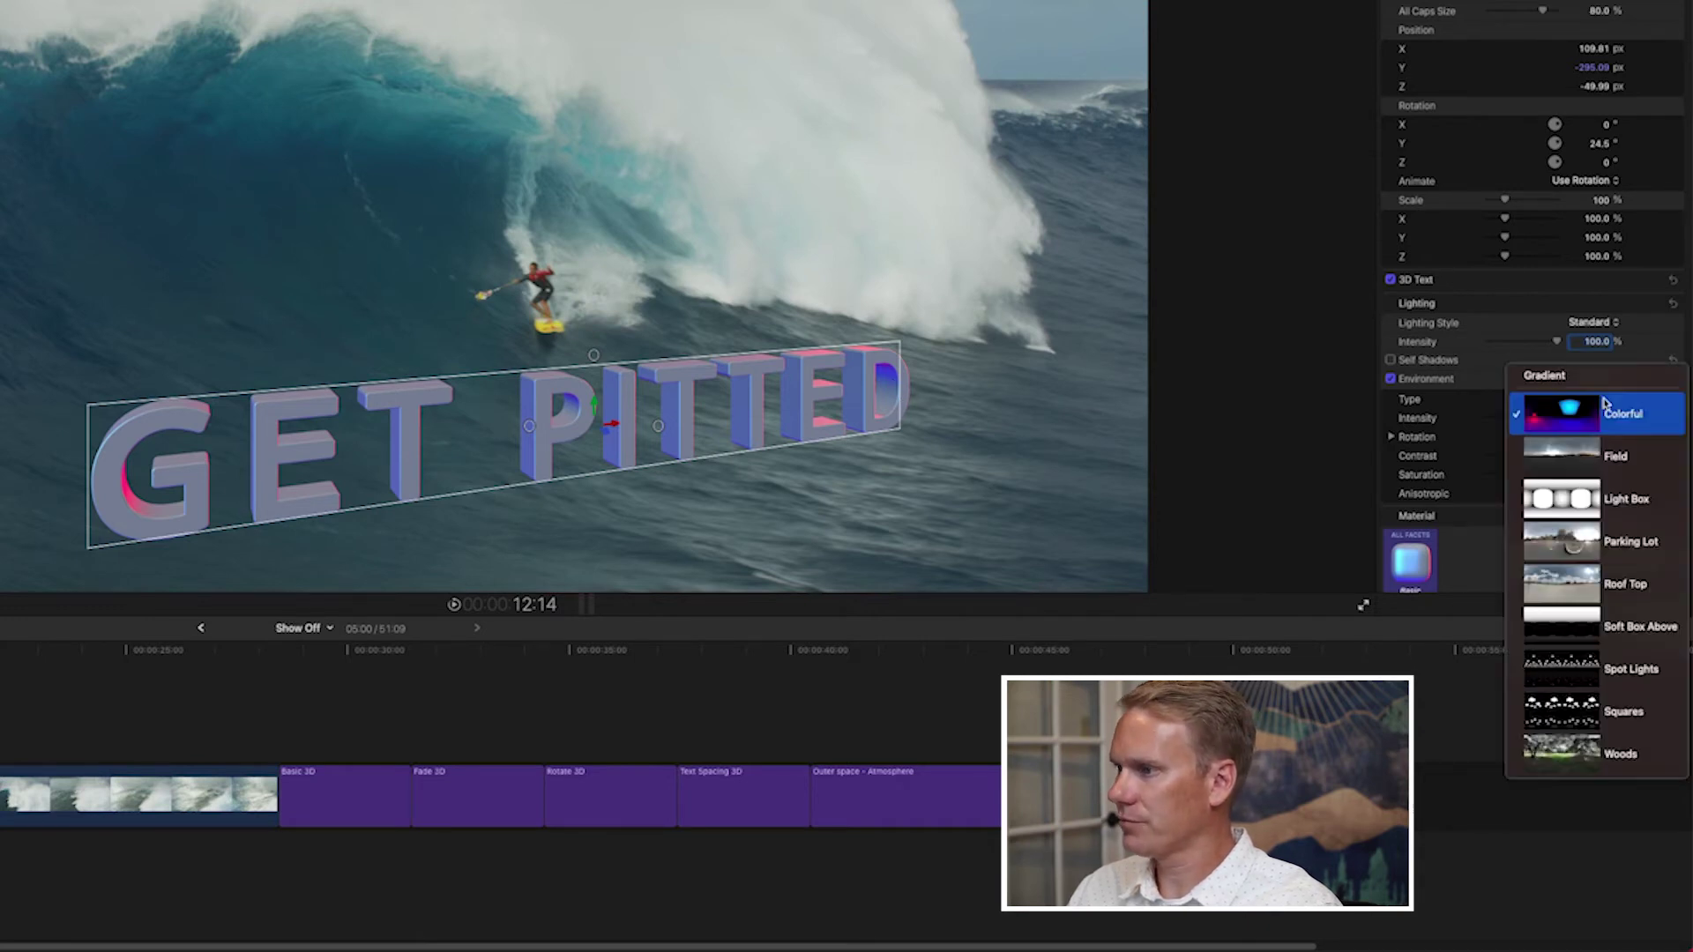
click(1579, 719)
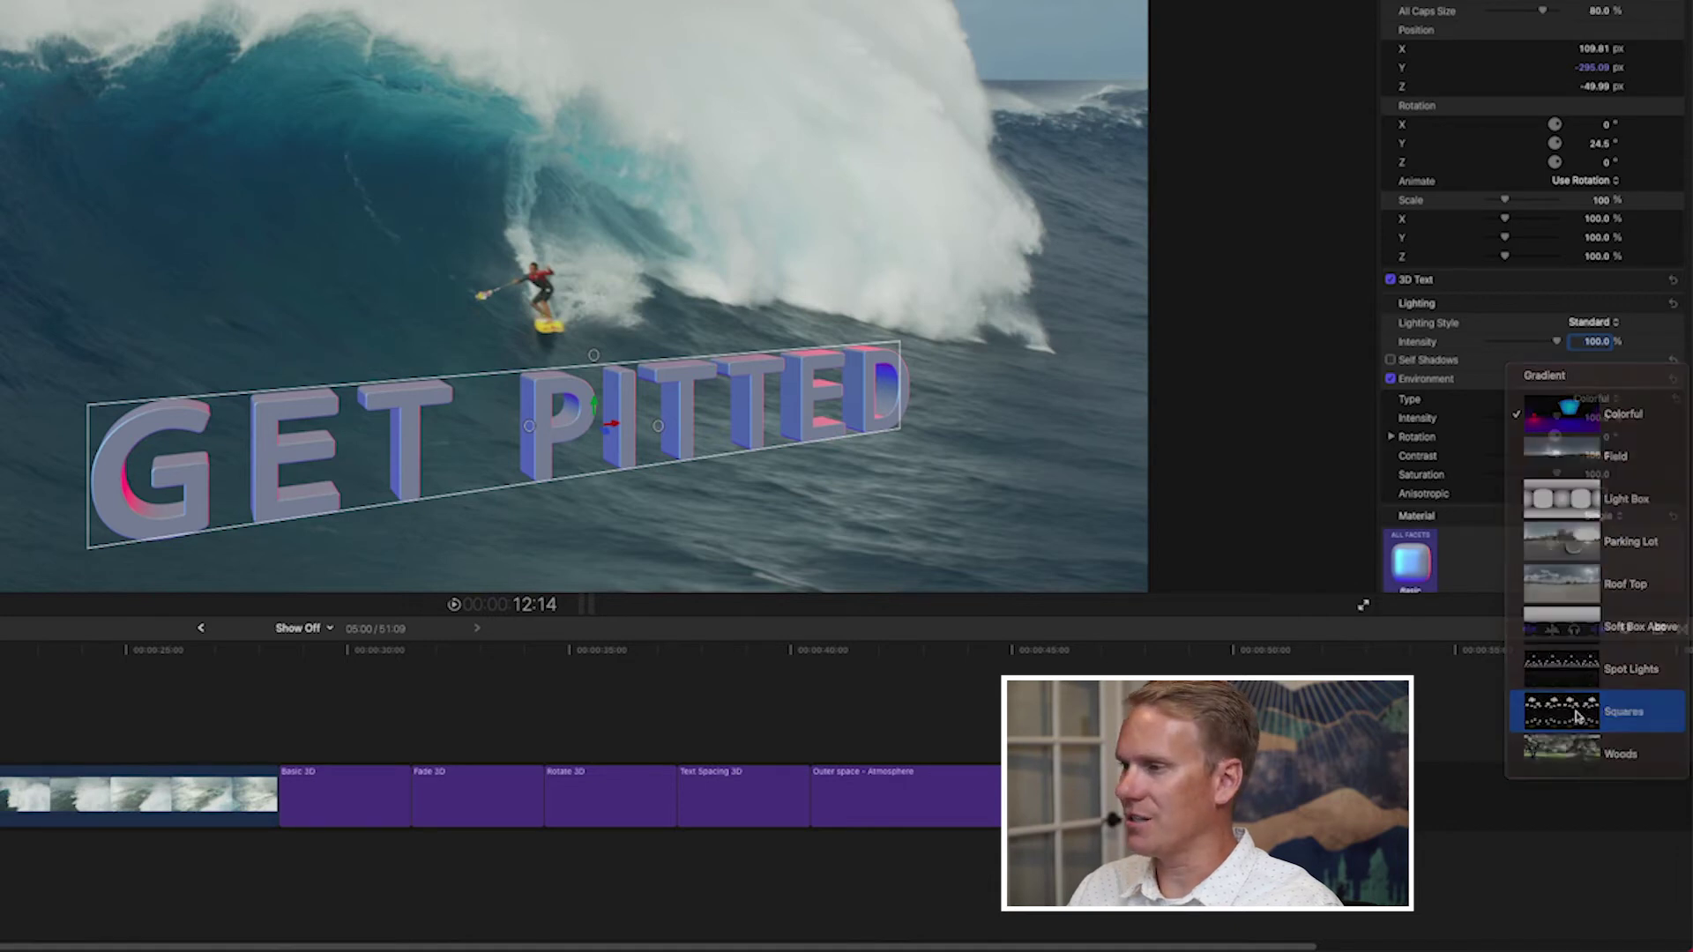
click(1591, 401)
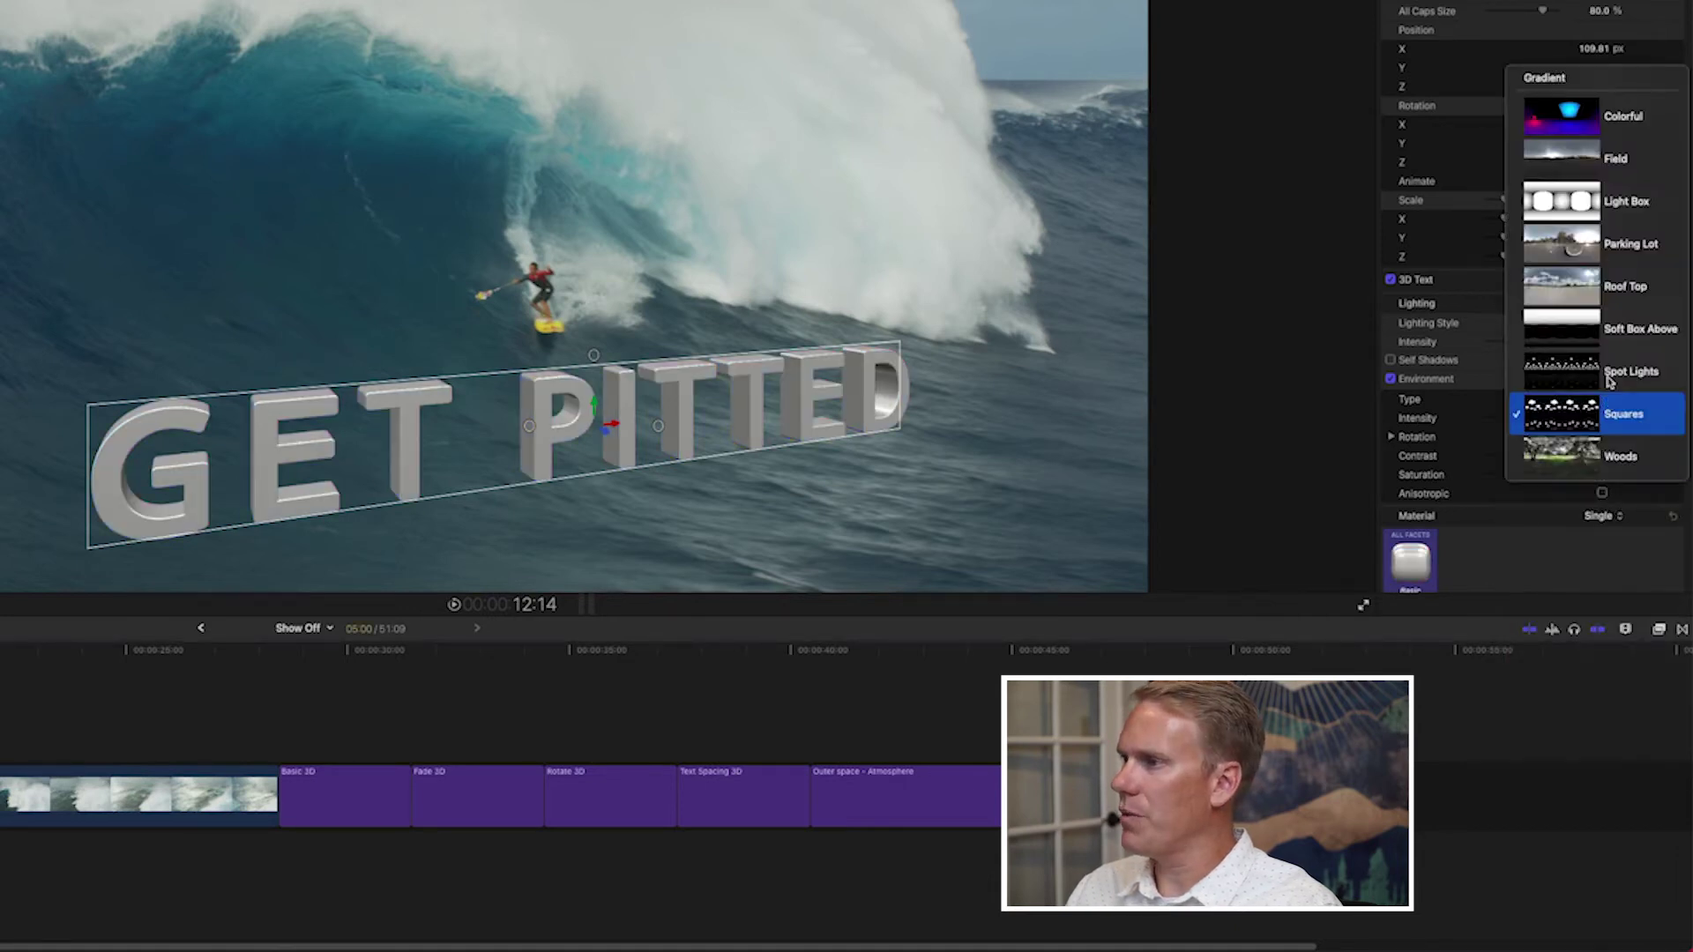
click(1596, 174)
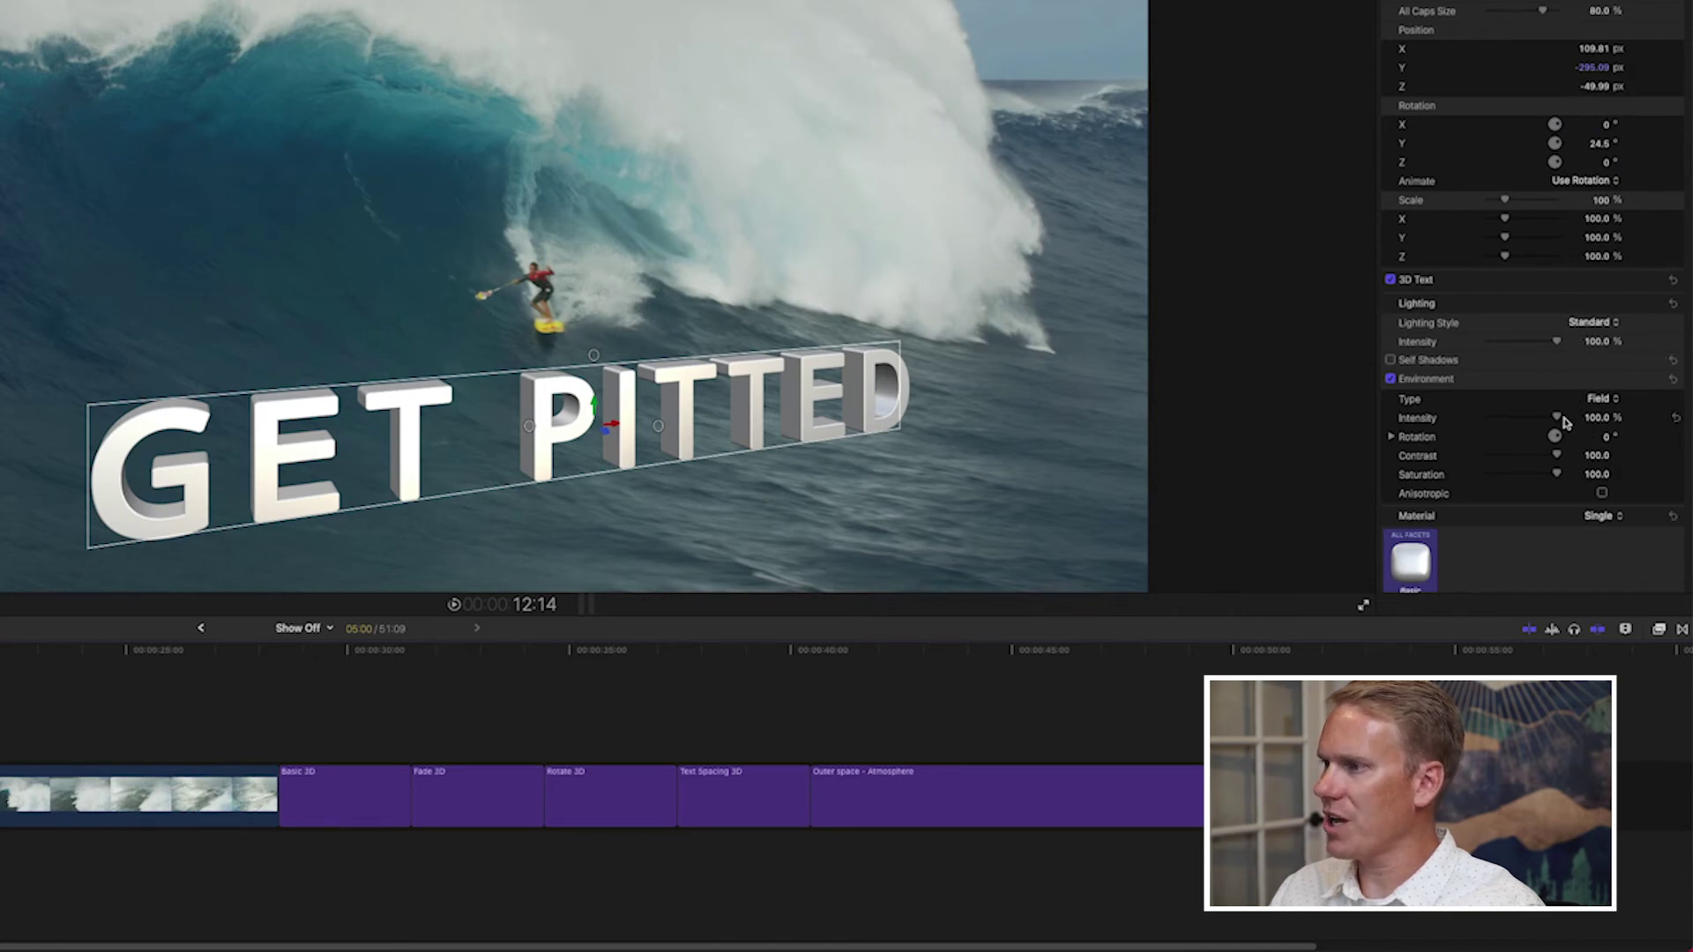
mouse_move(1557, 421)
mouse_down()
mouse_move(1513, 420)
mouse_move(1564, 416)
mouse_move(1517, 421)
mouse_move(1543, 421)
mouse_up()
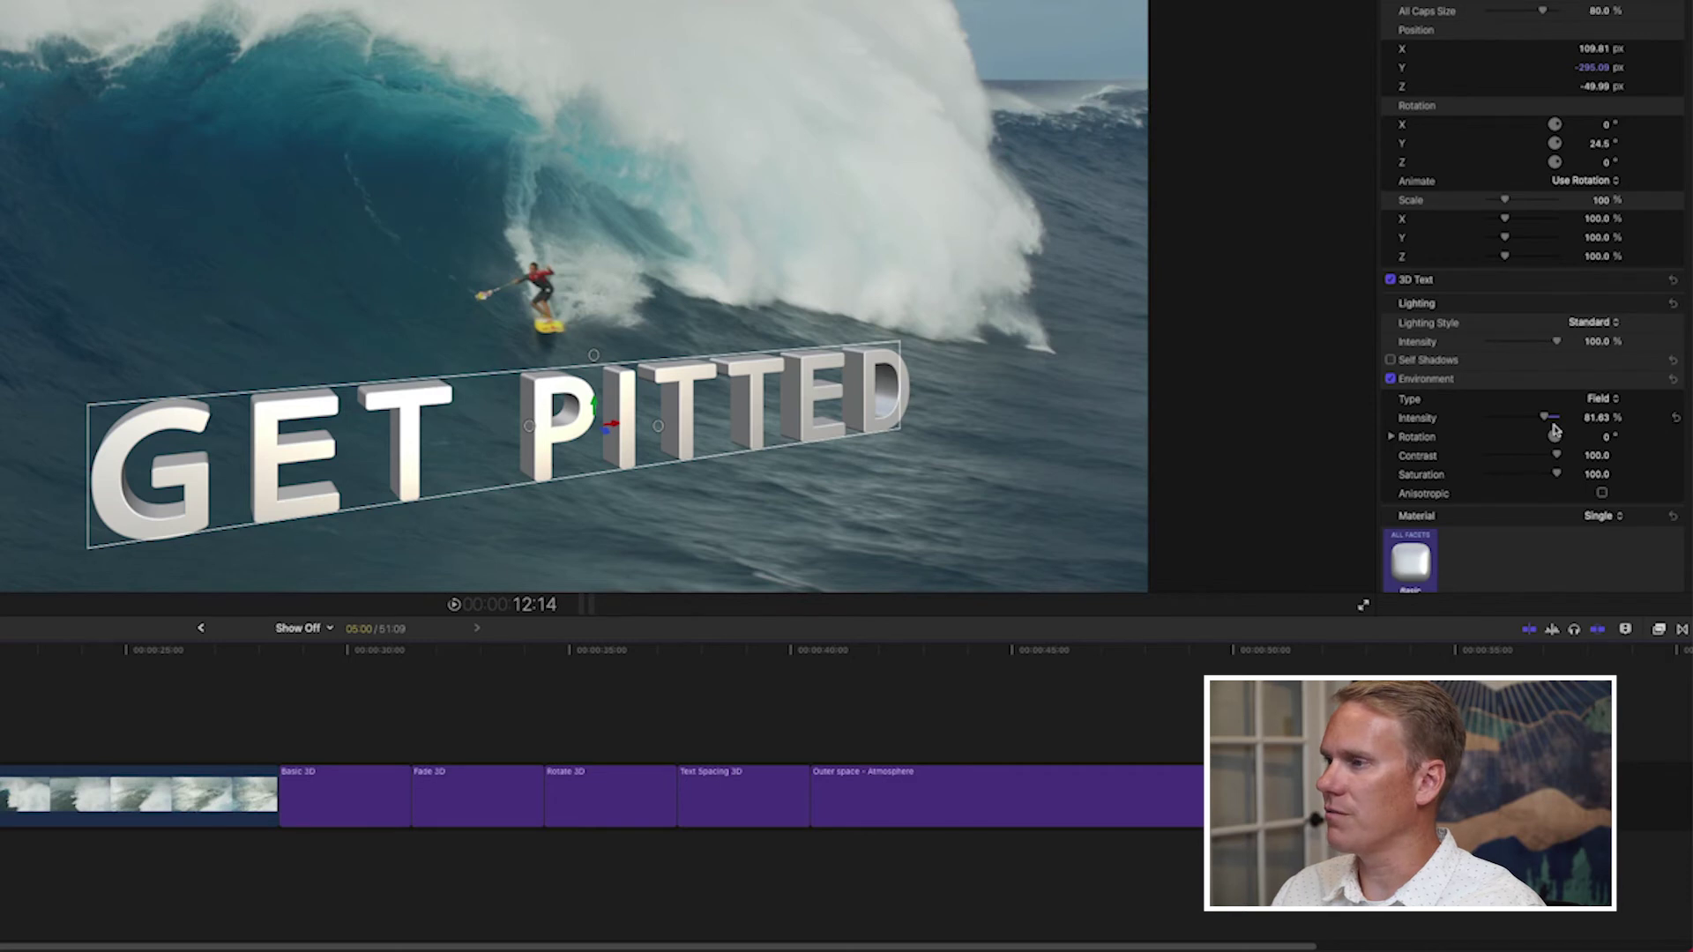
Collapse the Environment section and switch Material to Multiple, then back to Single.
click(1534, 379)
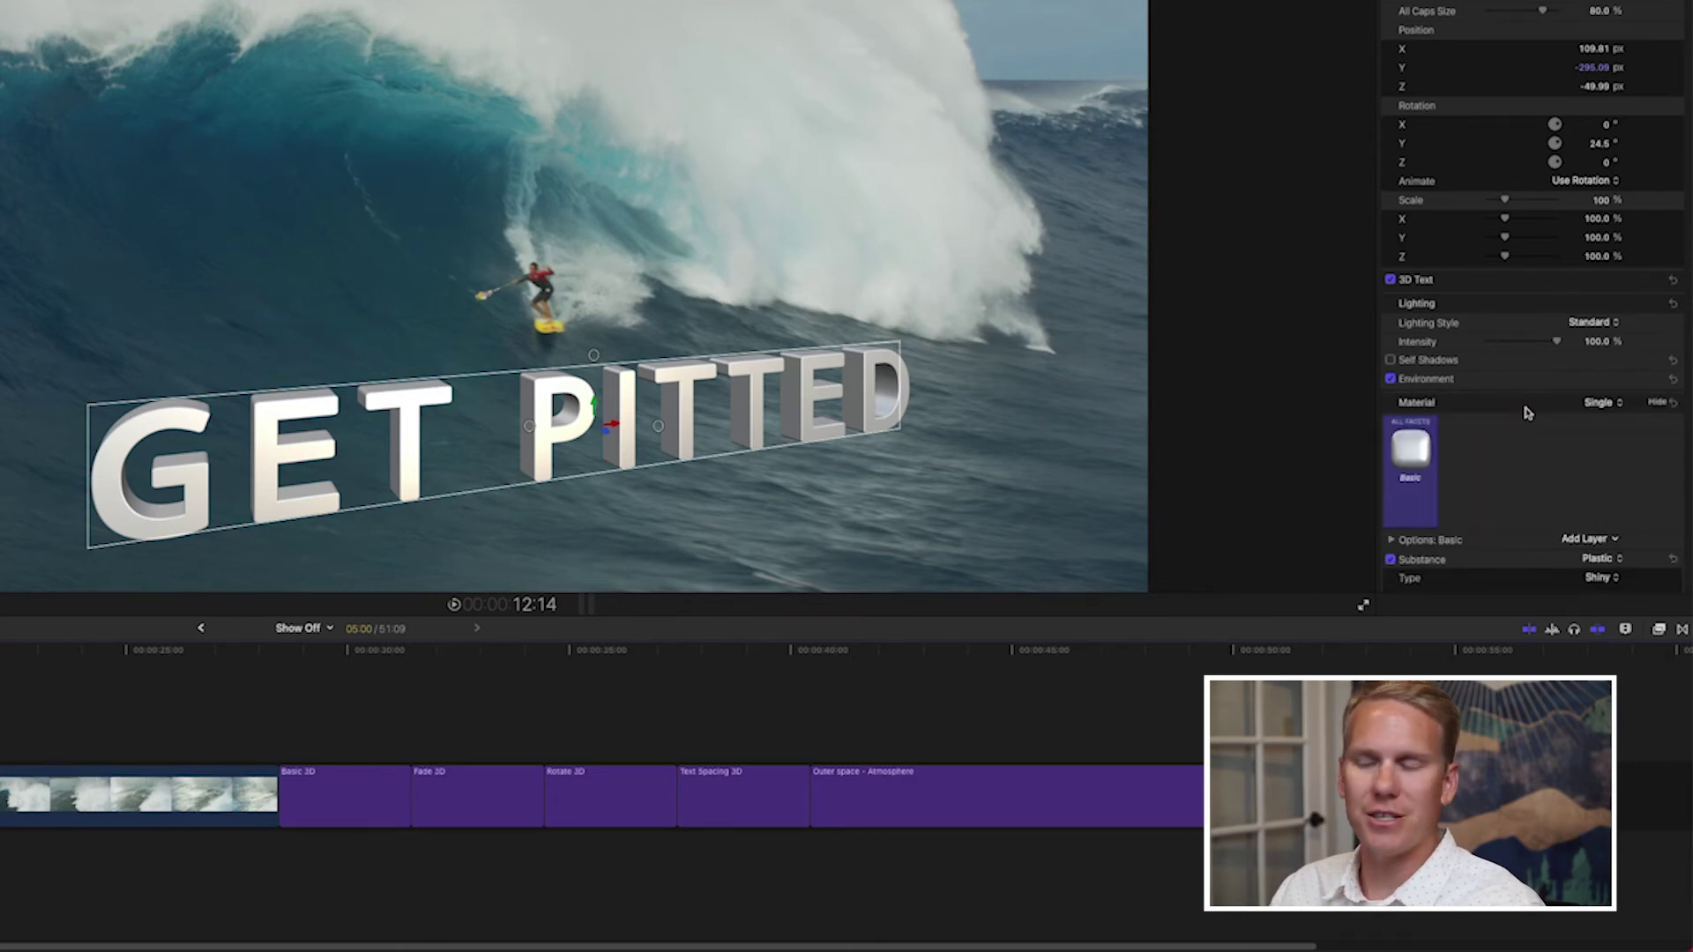
scroll(1516, 412, down, 2)
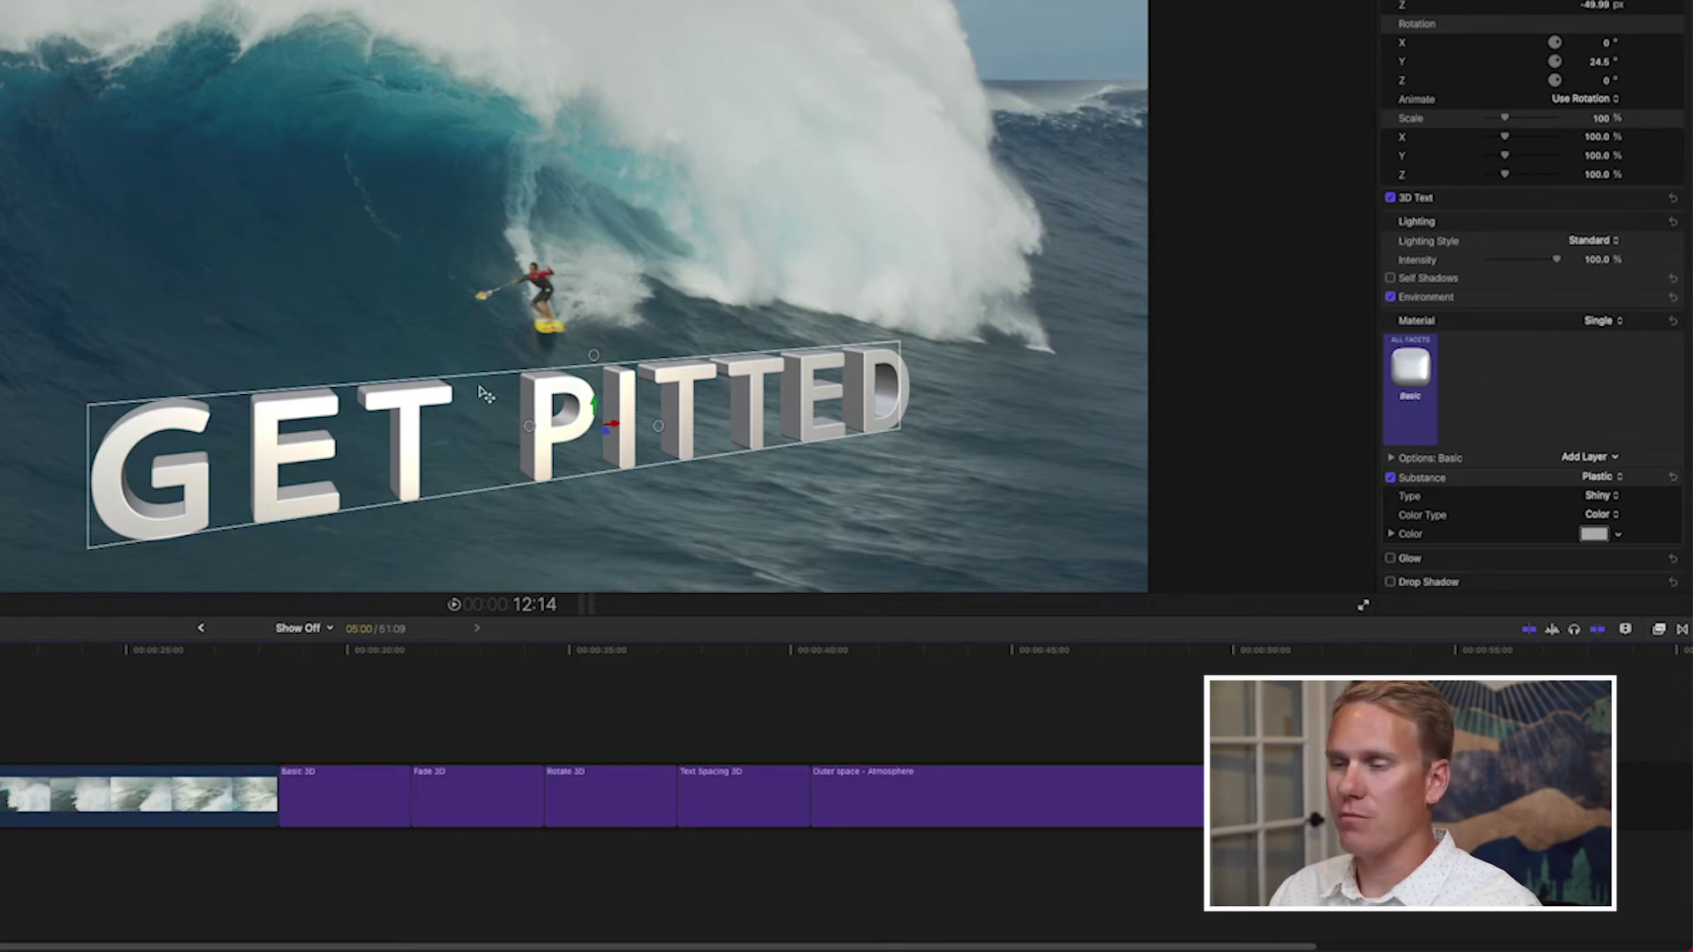
click(1609, 325)
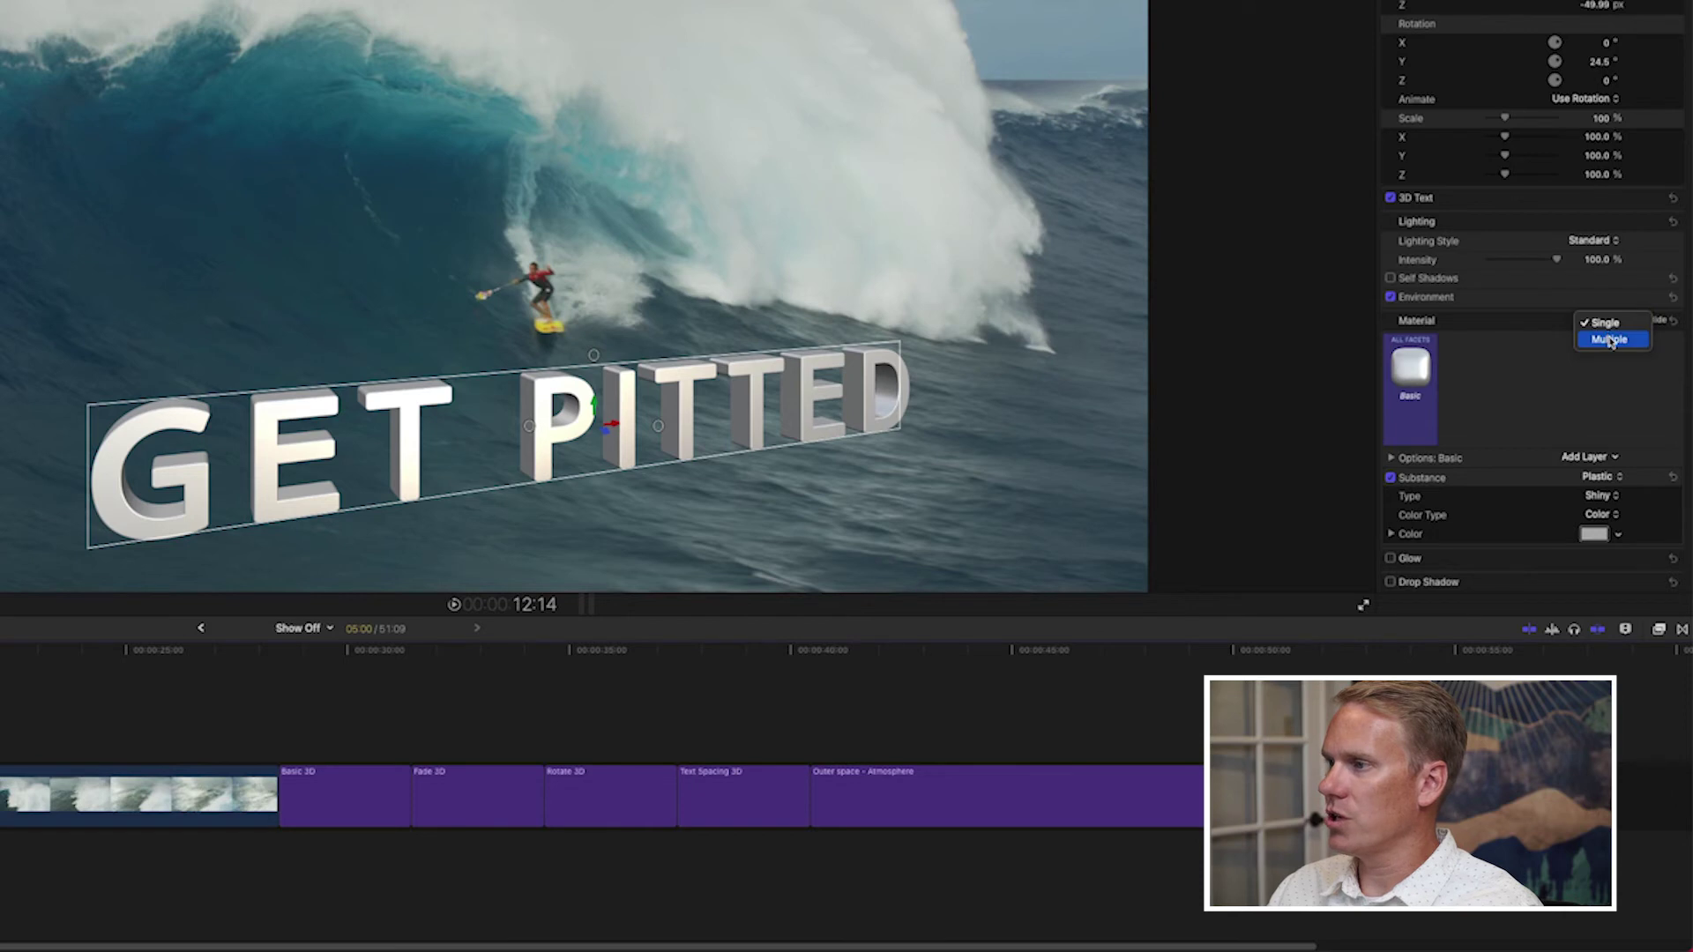
click(1611, 341)
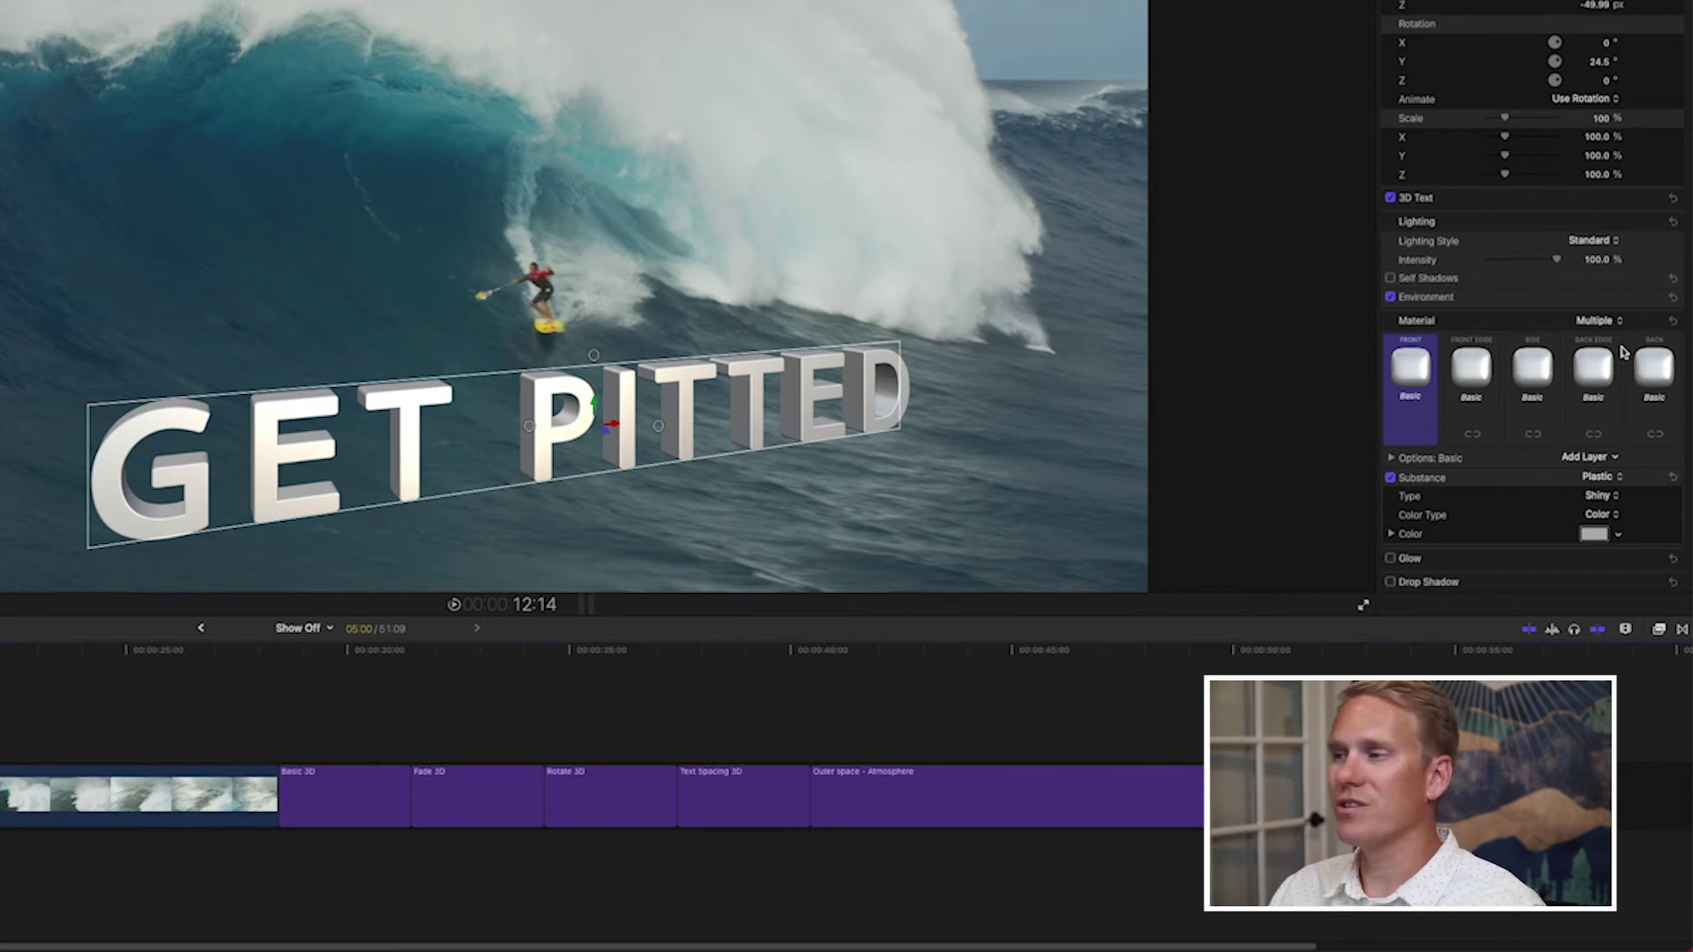
click(1607, 321)
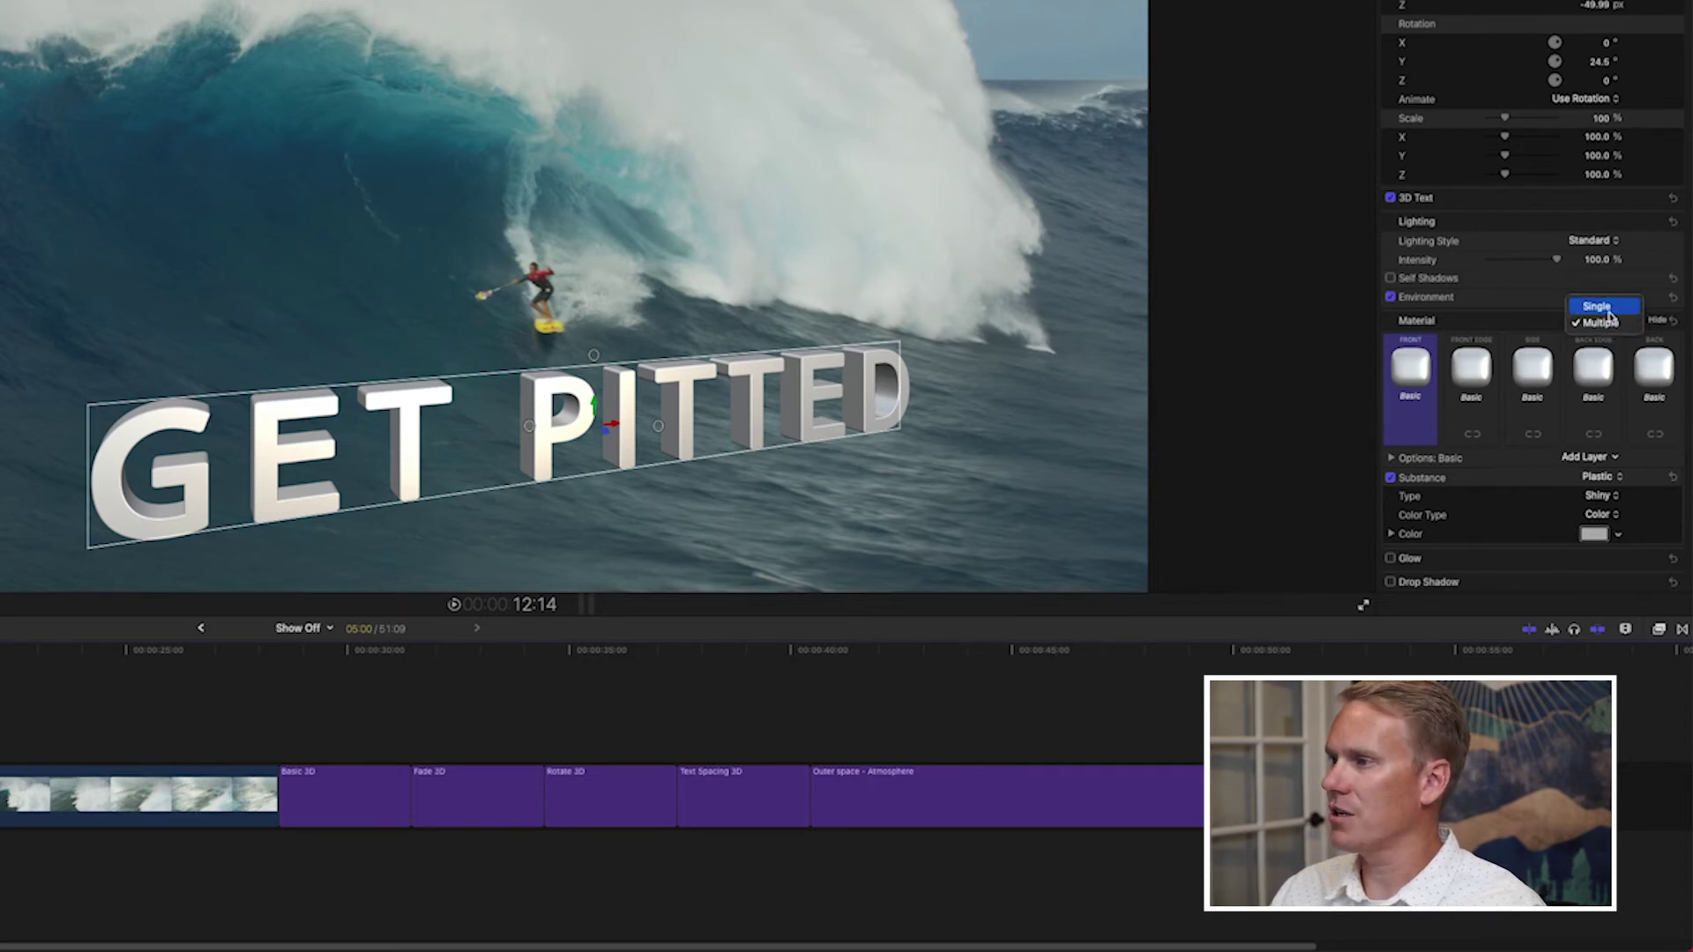
click(1607, 309)
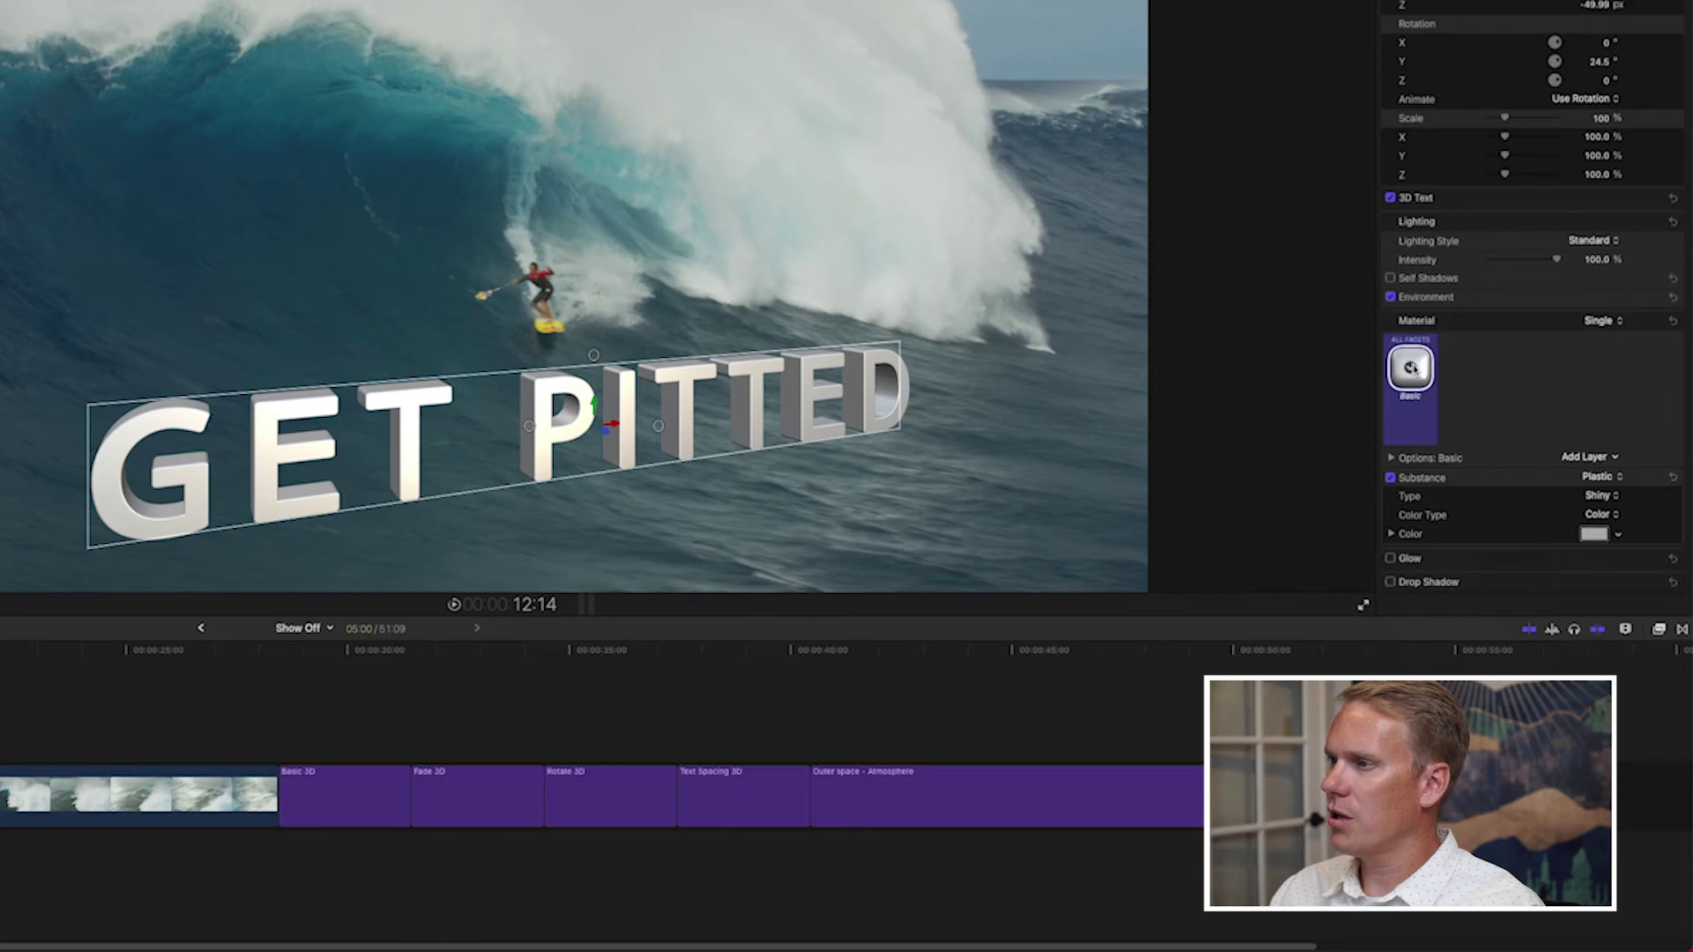
click(1412, 368)
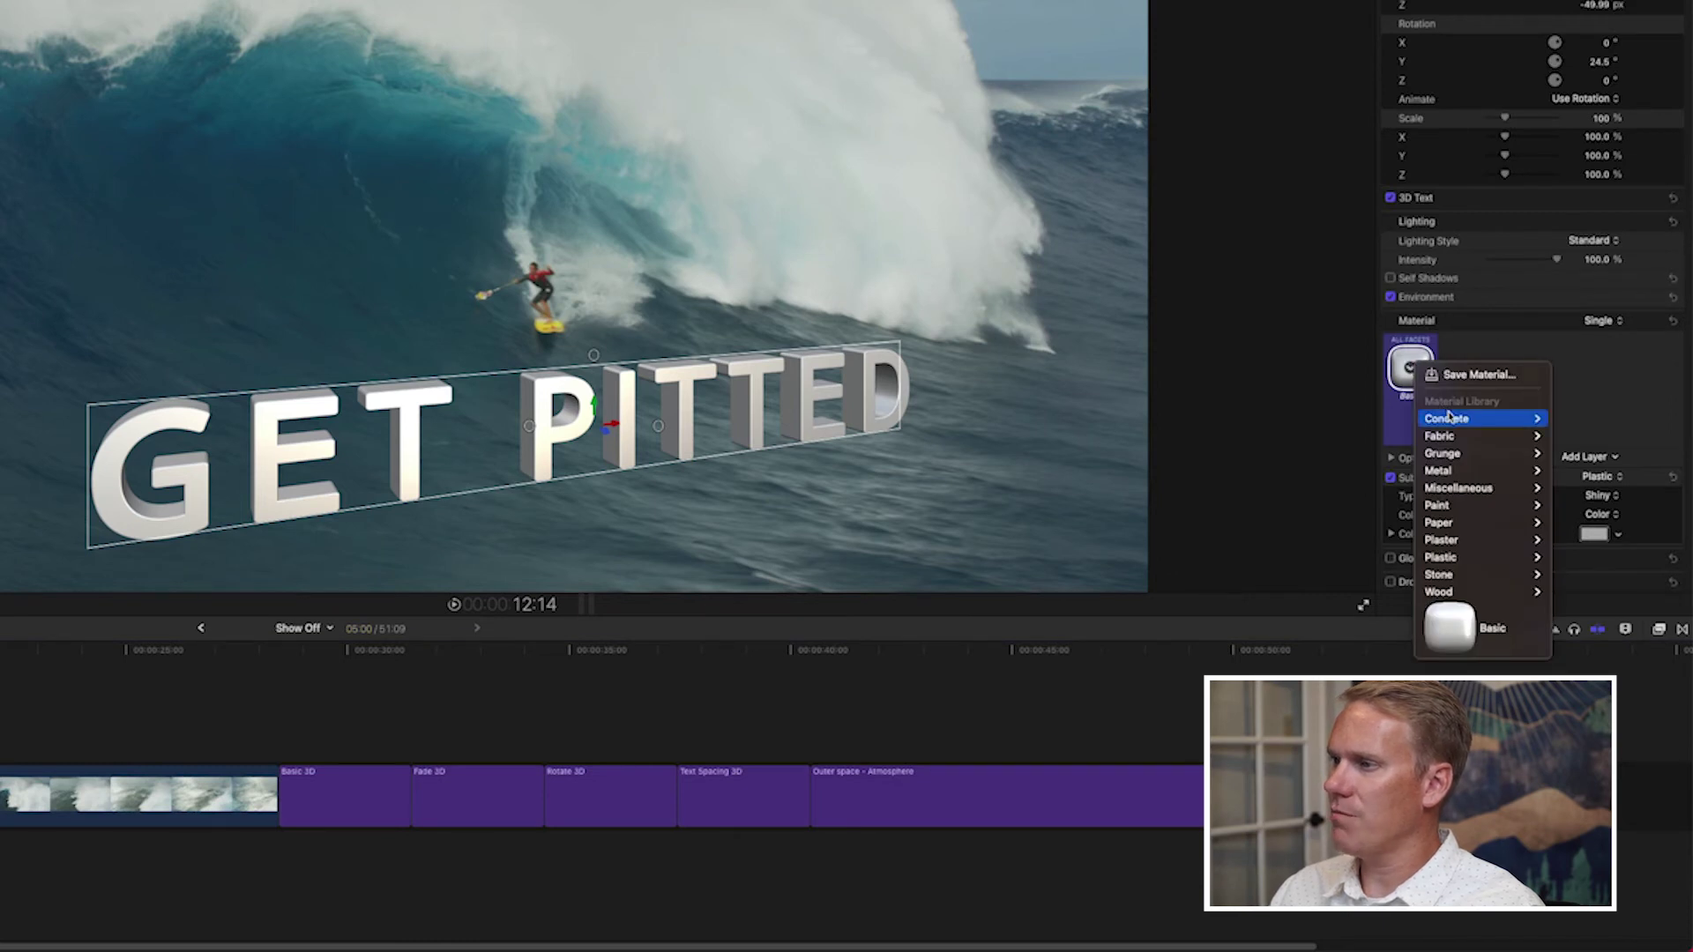
mouse_move(1452, 421)
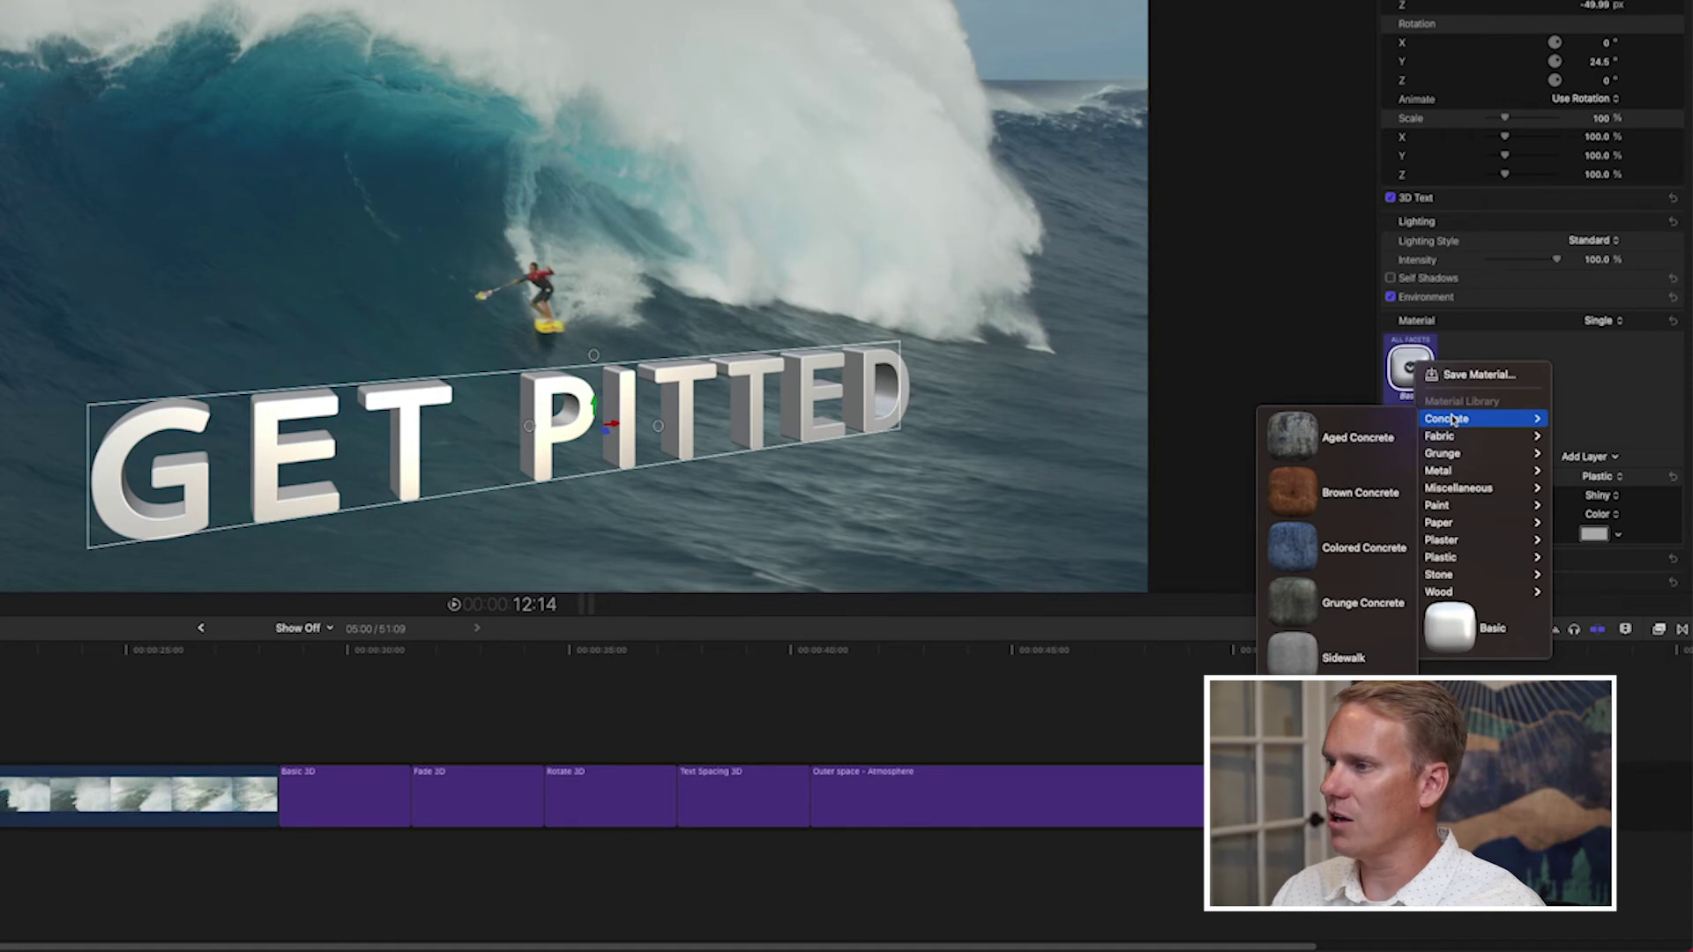
click(1358, 548)
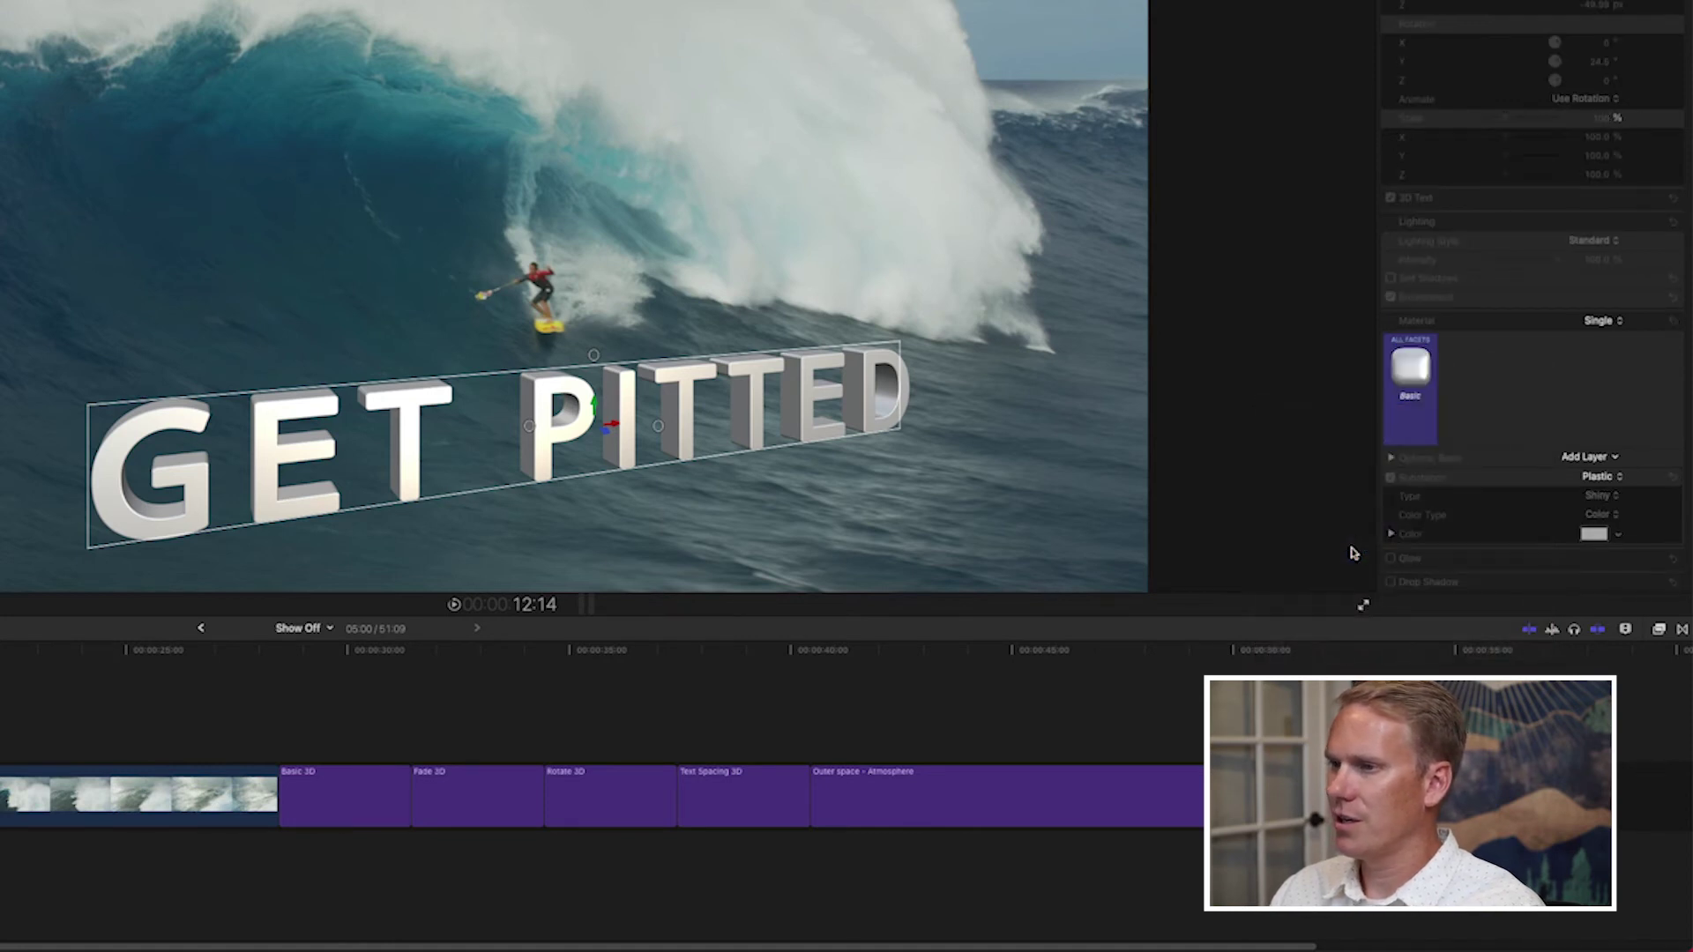
click(1412, 368)
mouse_move(1455, 477)
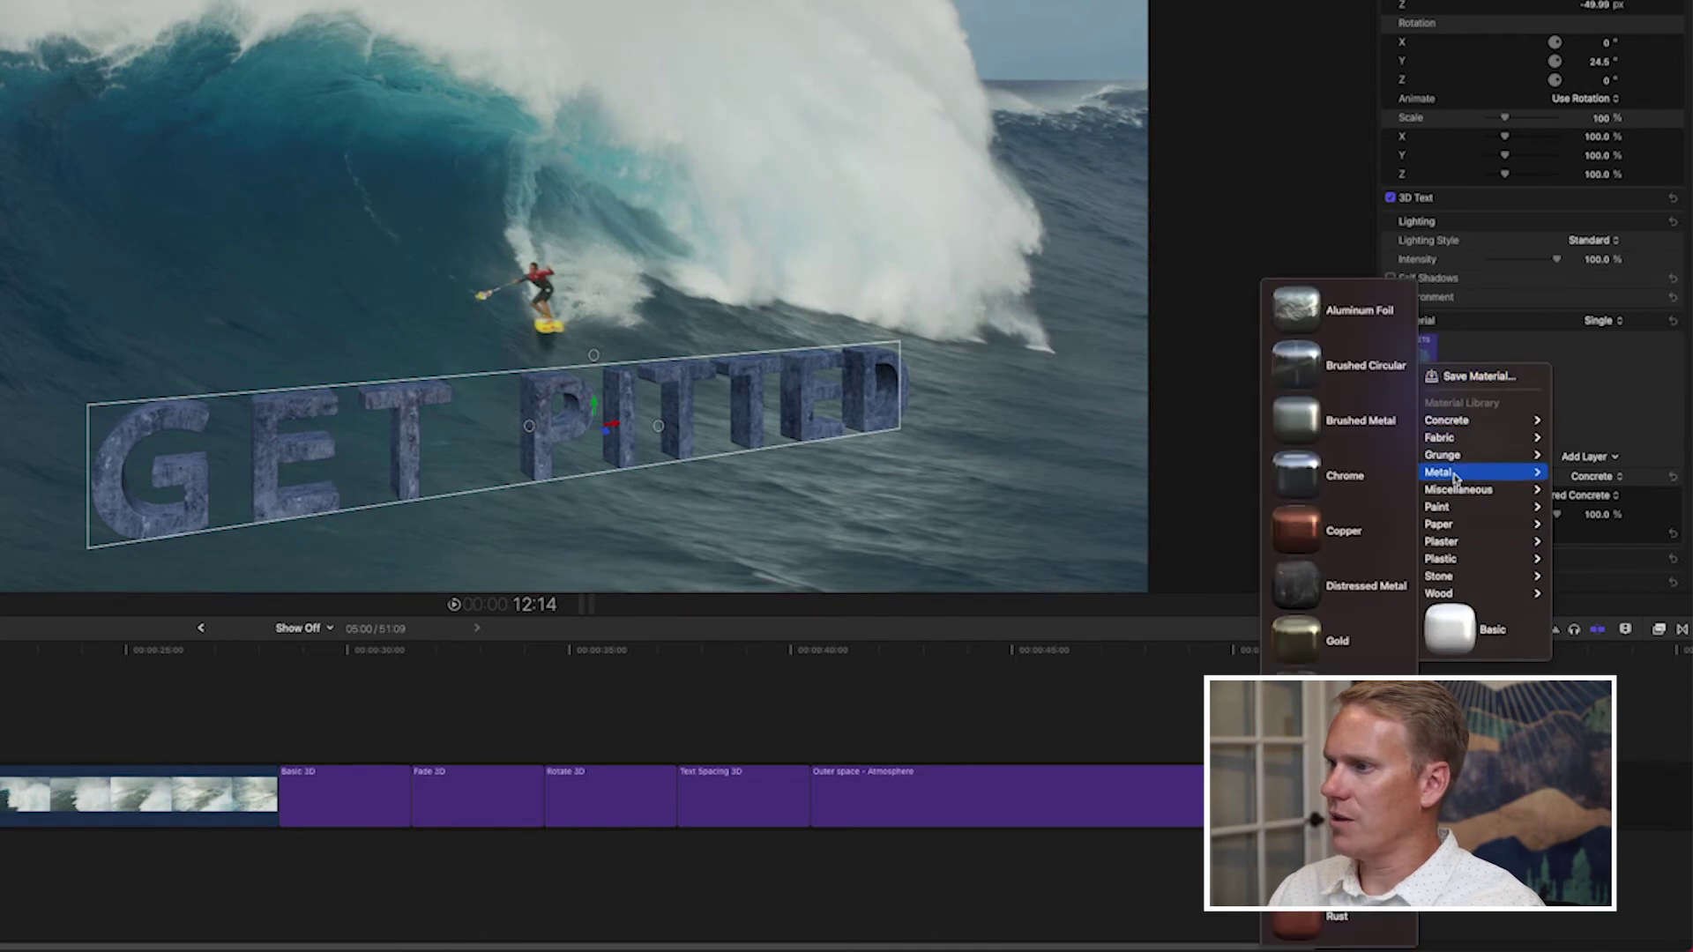
click(1338, 641)
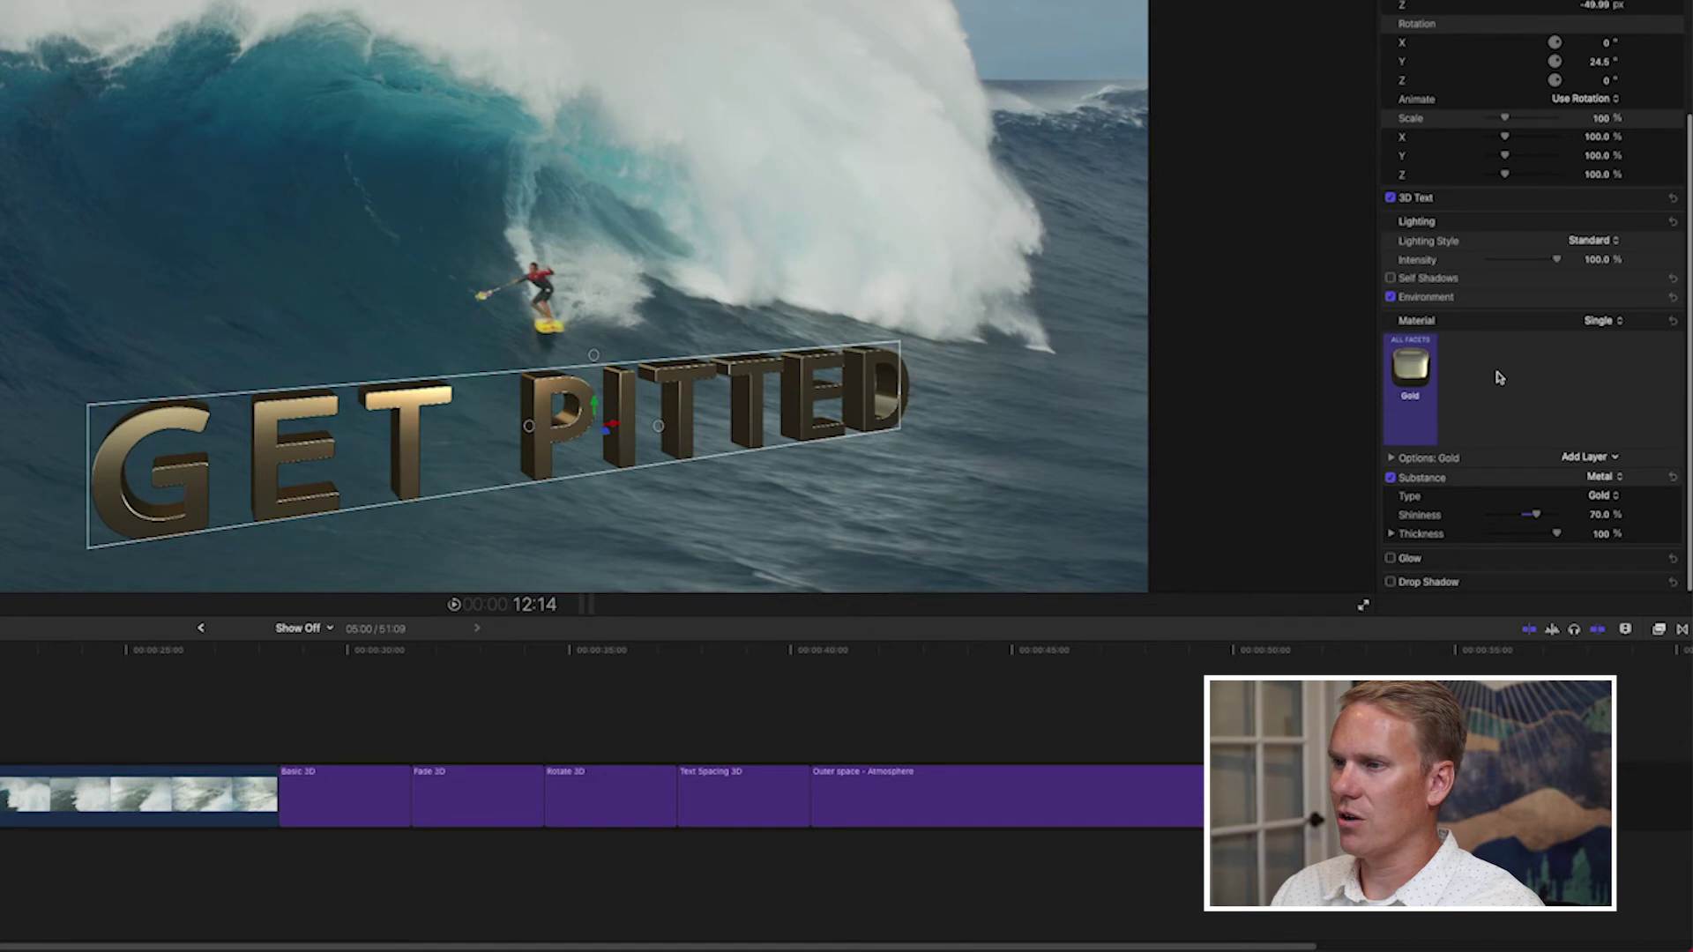
click(1420, 368)
mouse_move(1468, 561)
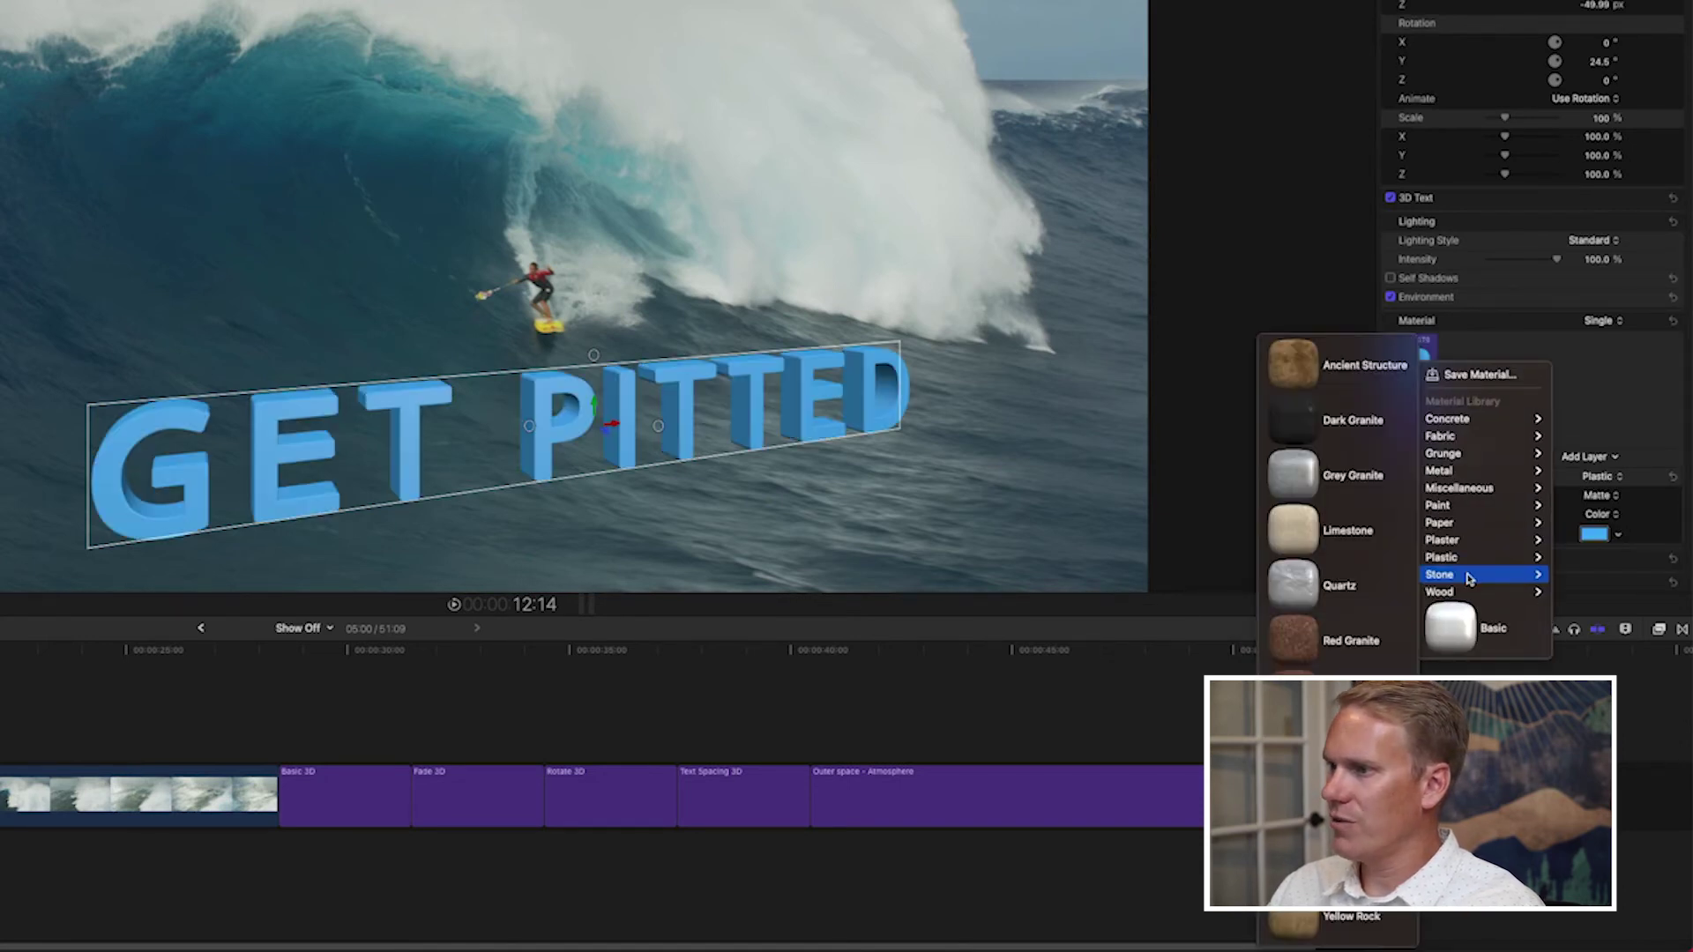
click(1323, 587)
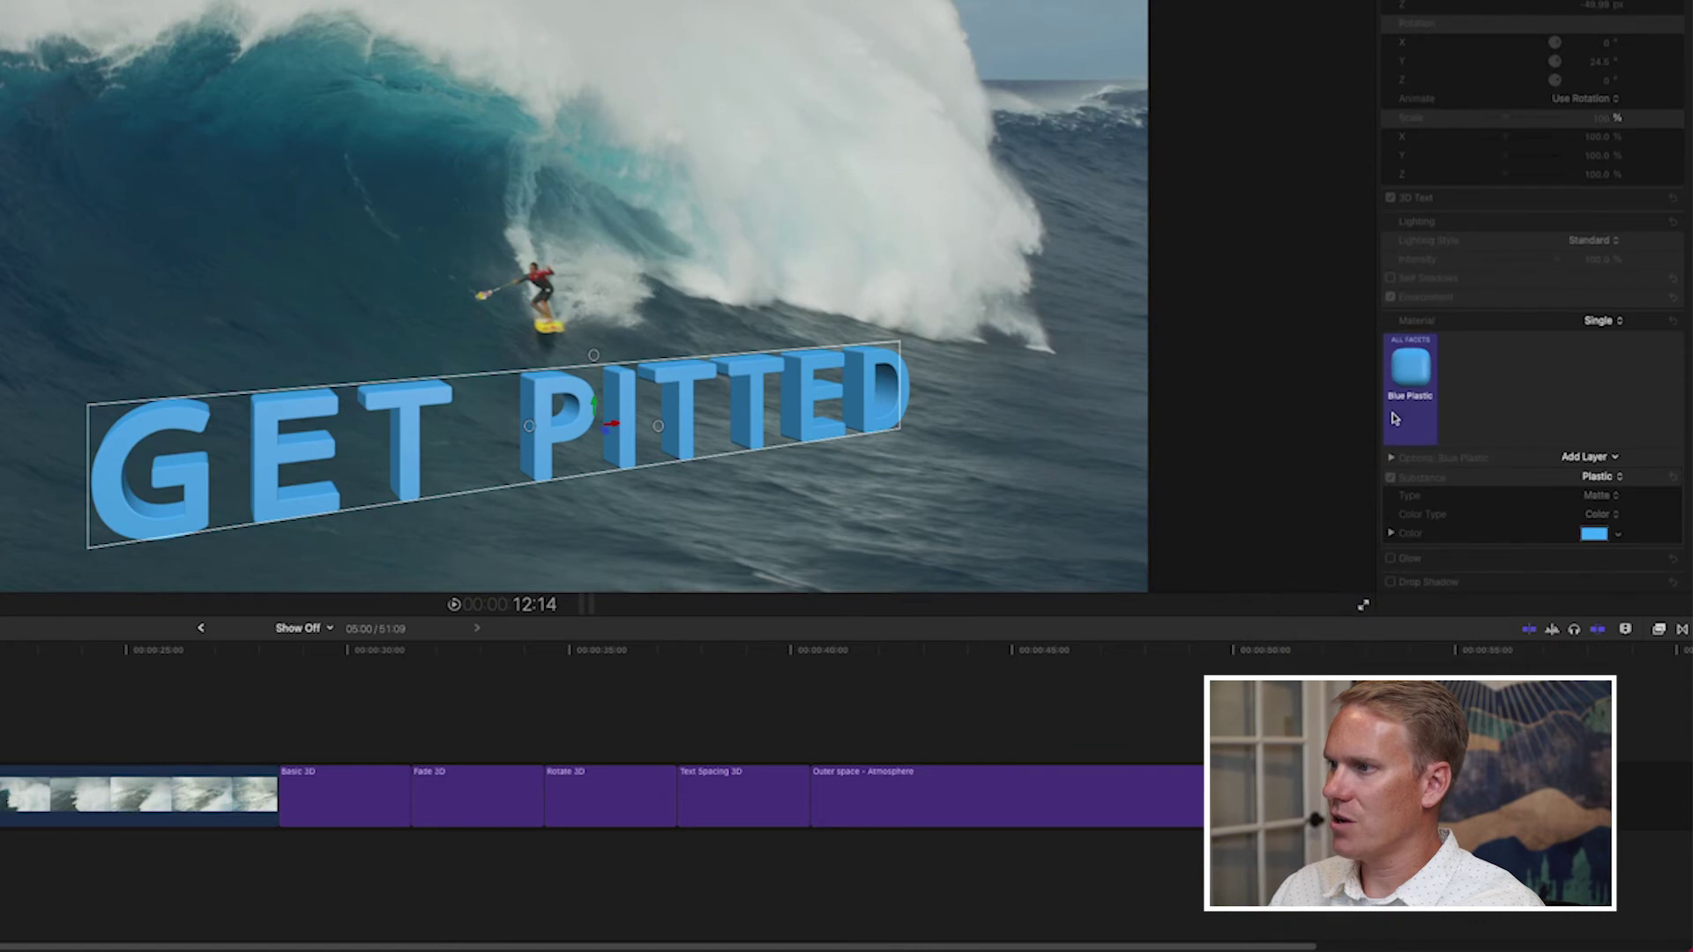
click(1416, 367)
mouse_move(1484, 592)
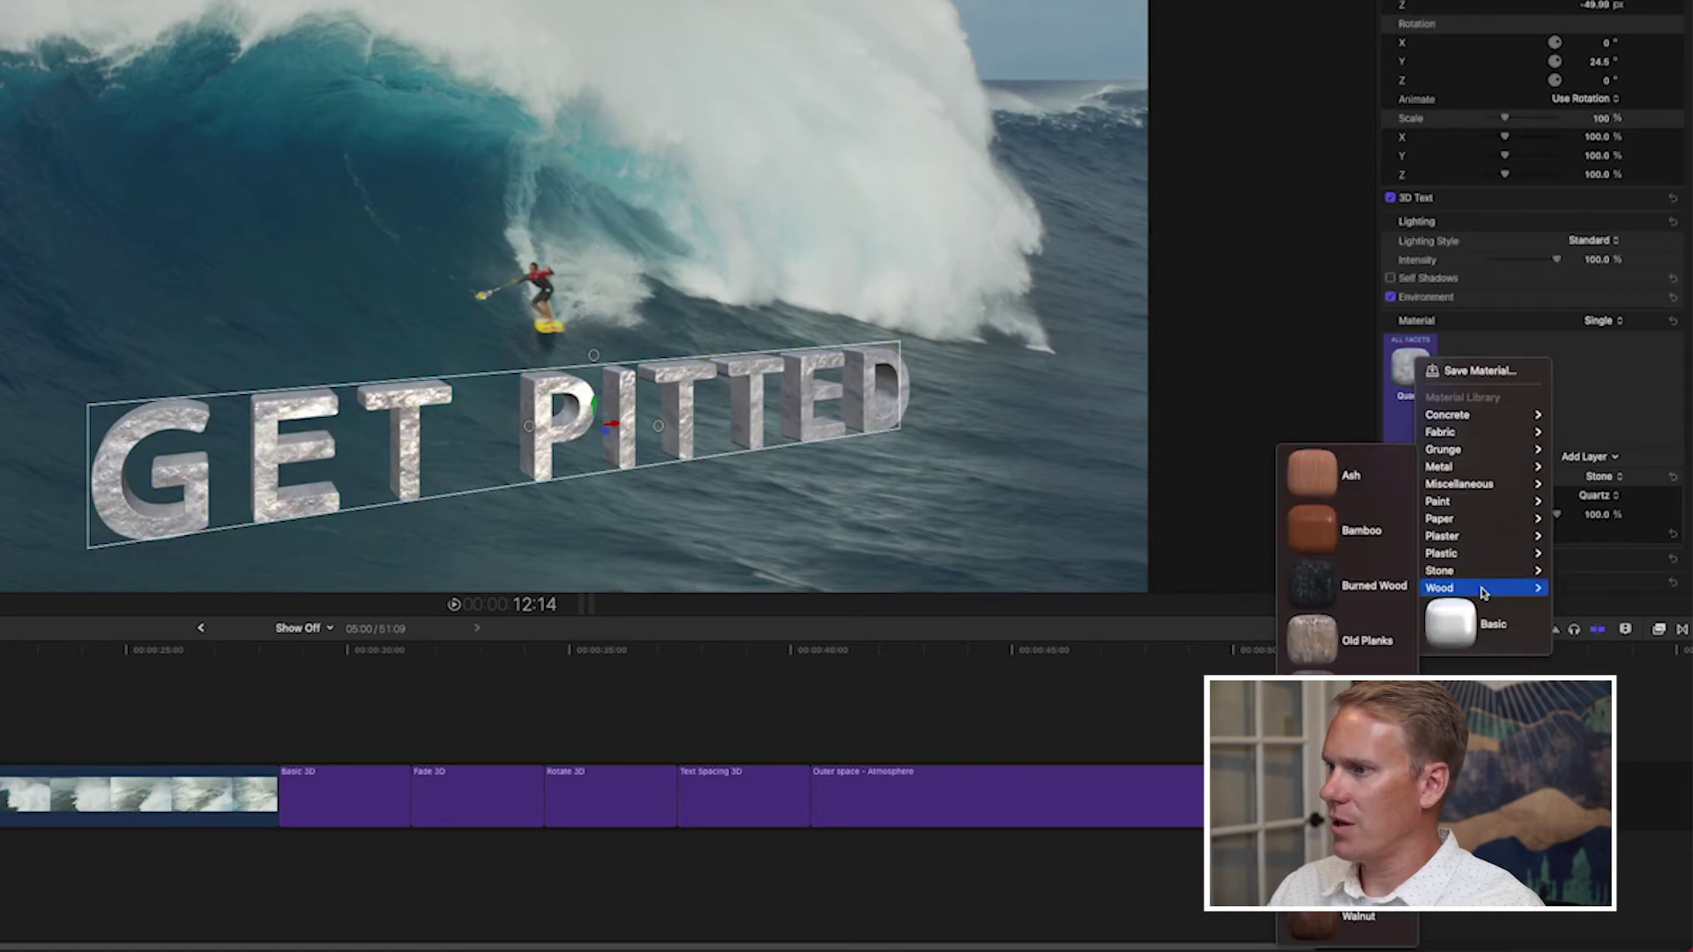
click(1349, 696)
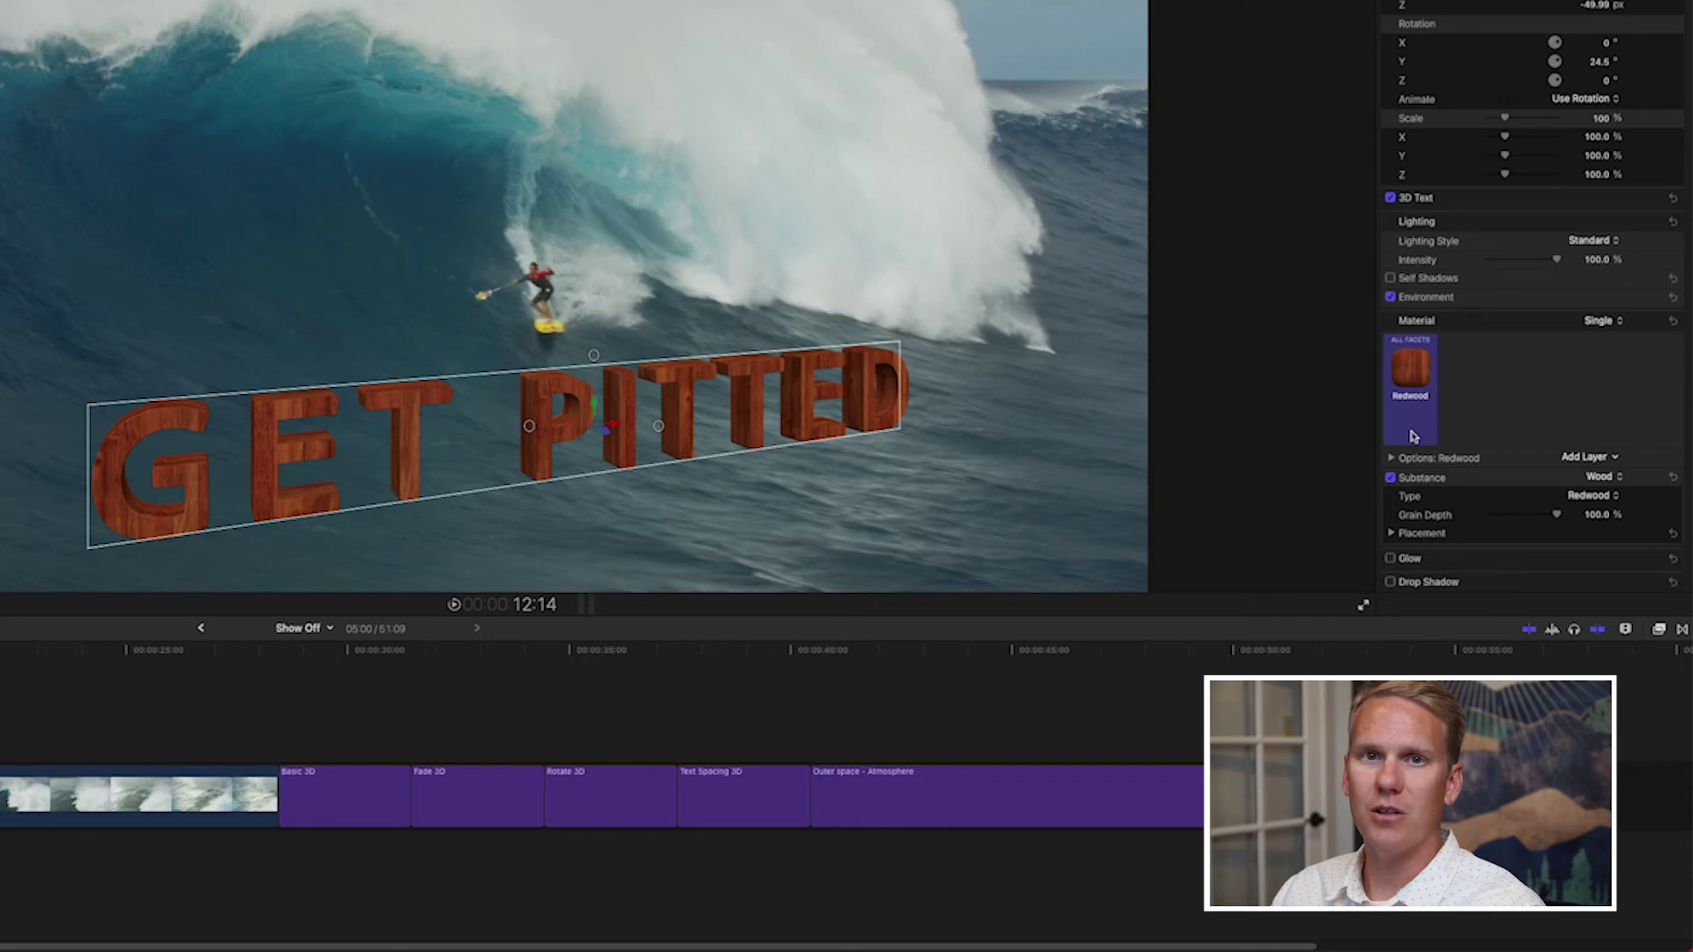
click(1413, 366)
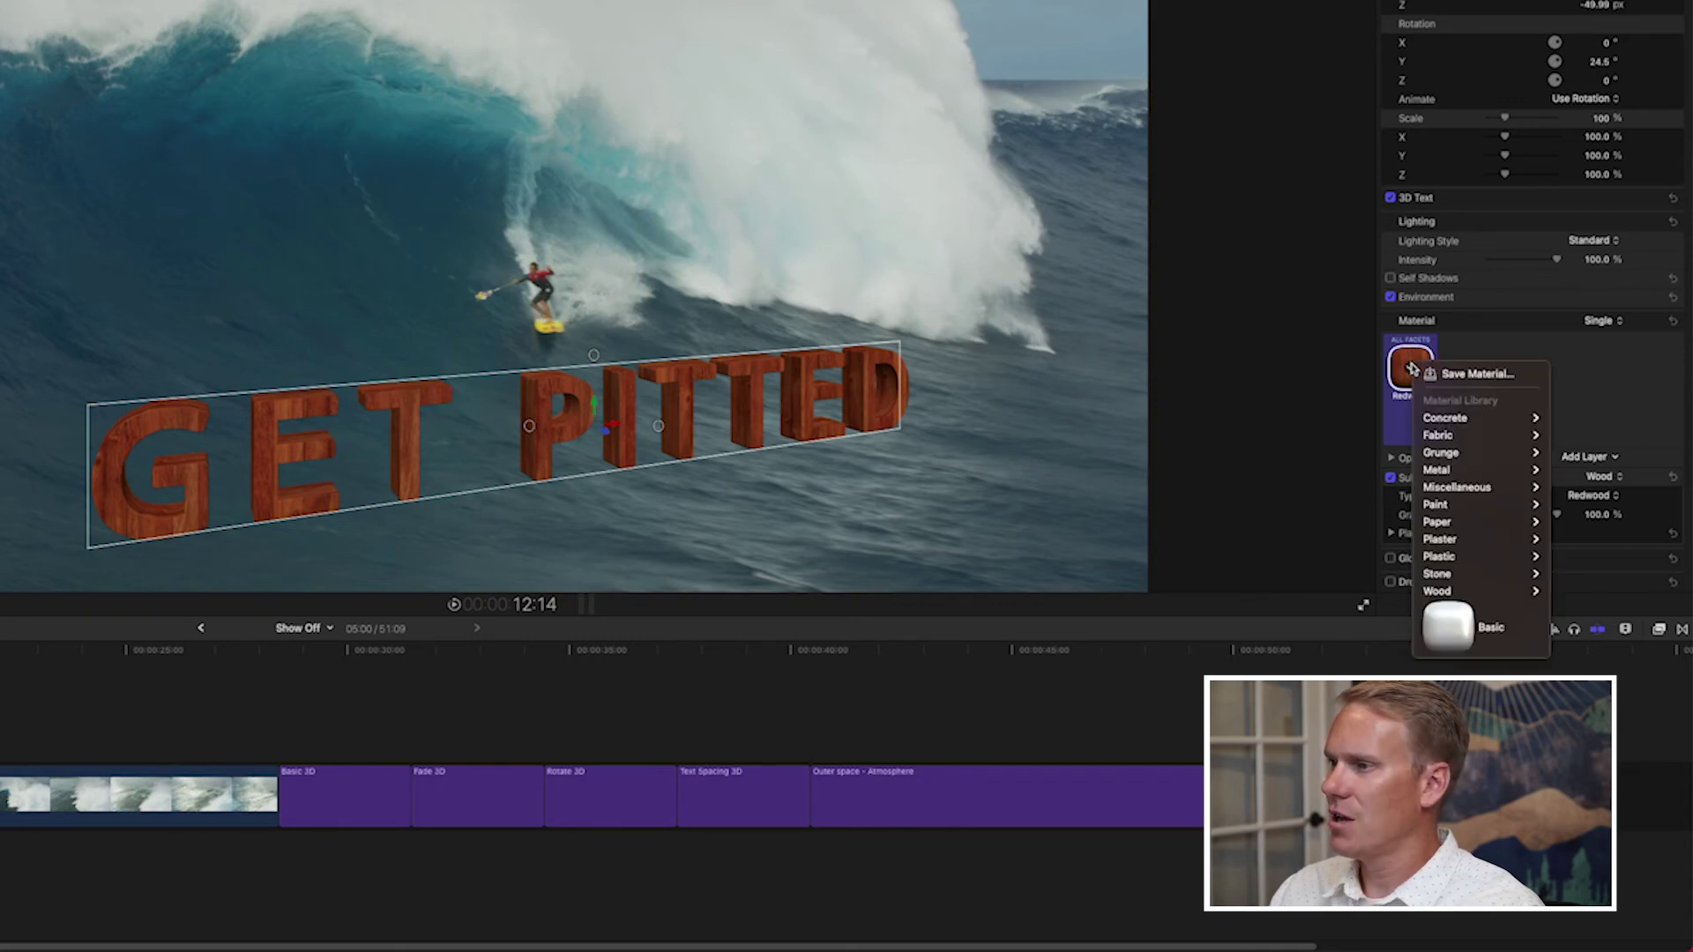
click(1439, 624)
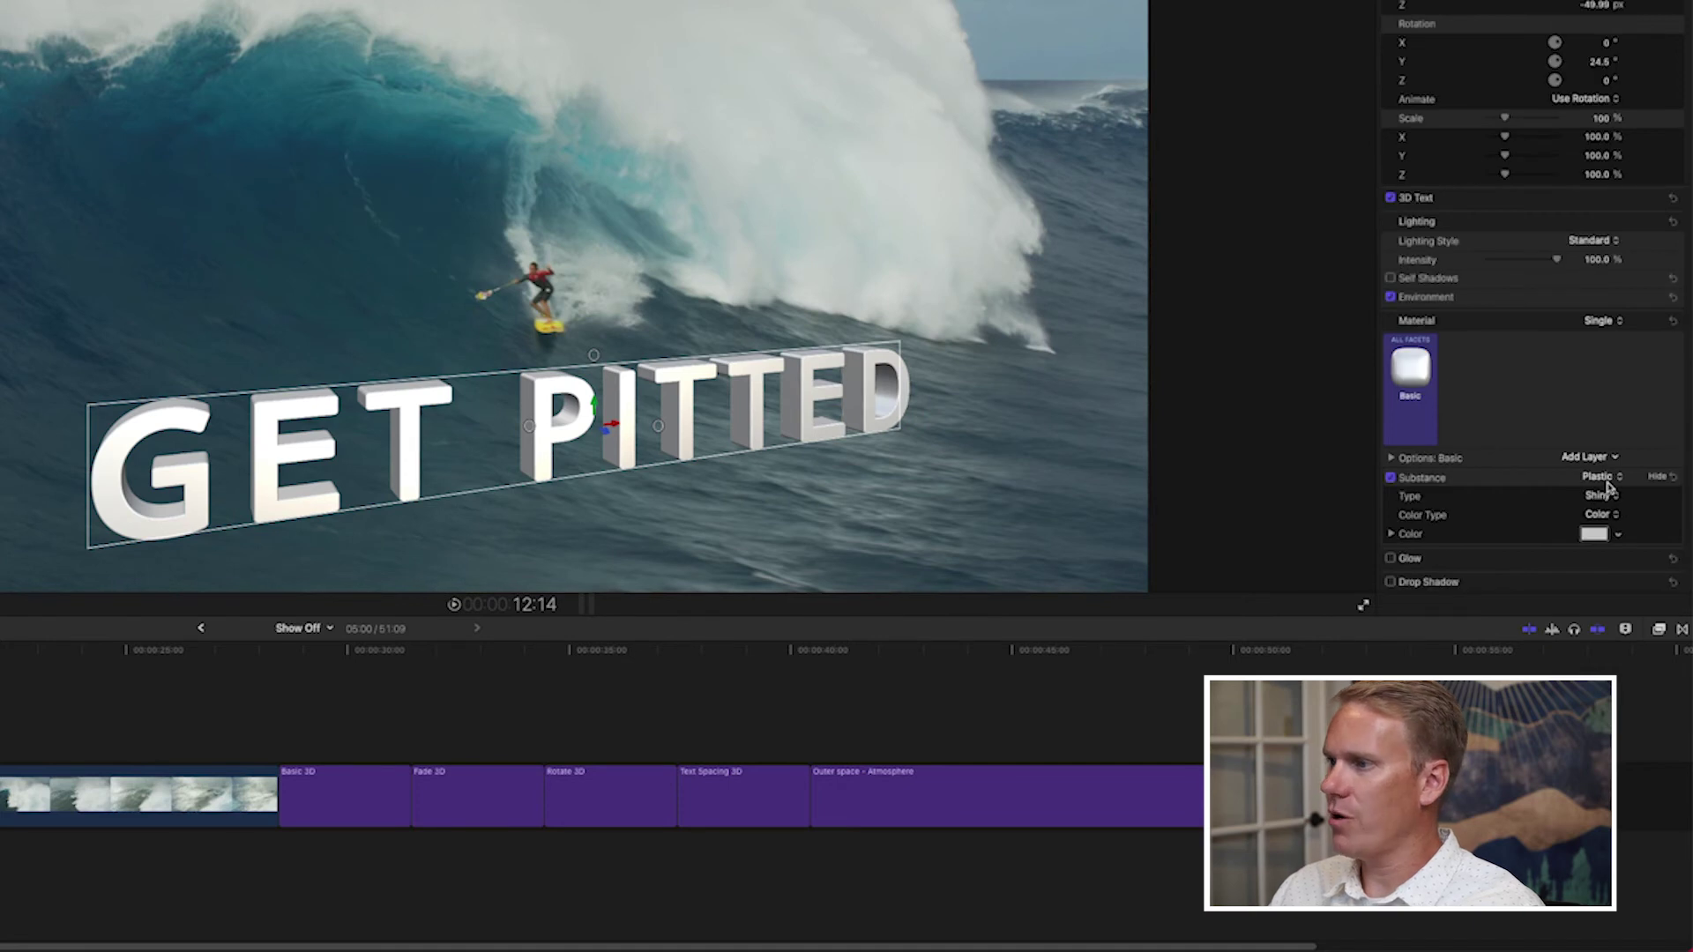
Color the title letters a solid teal, 2D7A8C.
click(1594, 535)
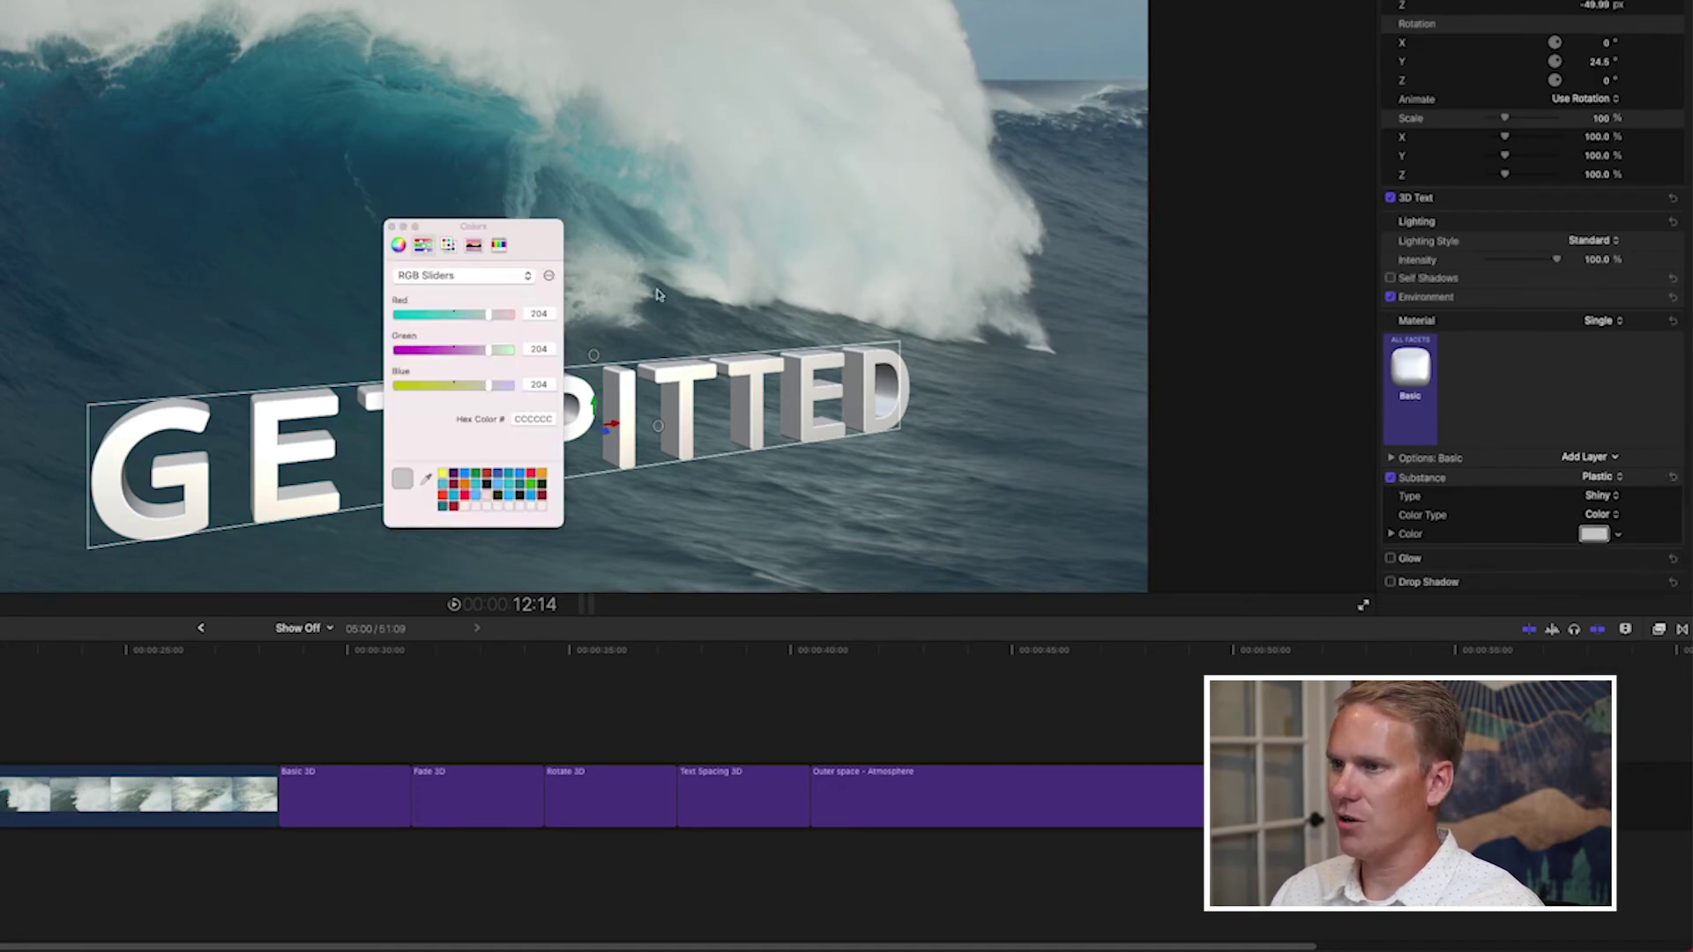
drag(514, 220, 1139, 195)
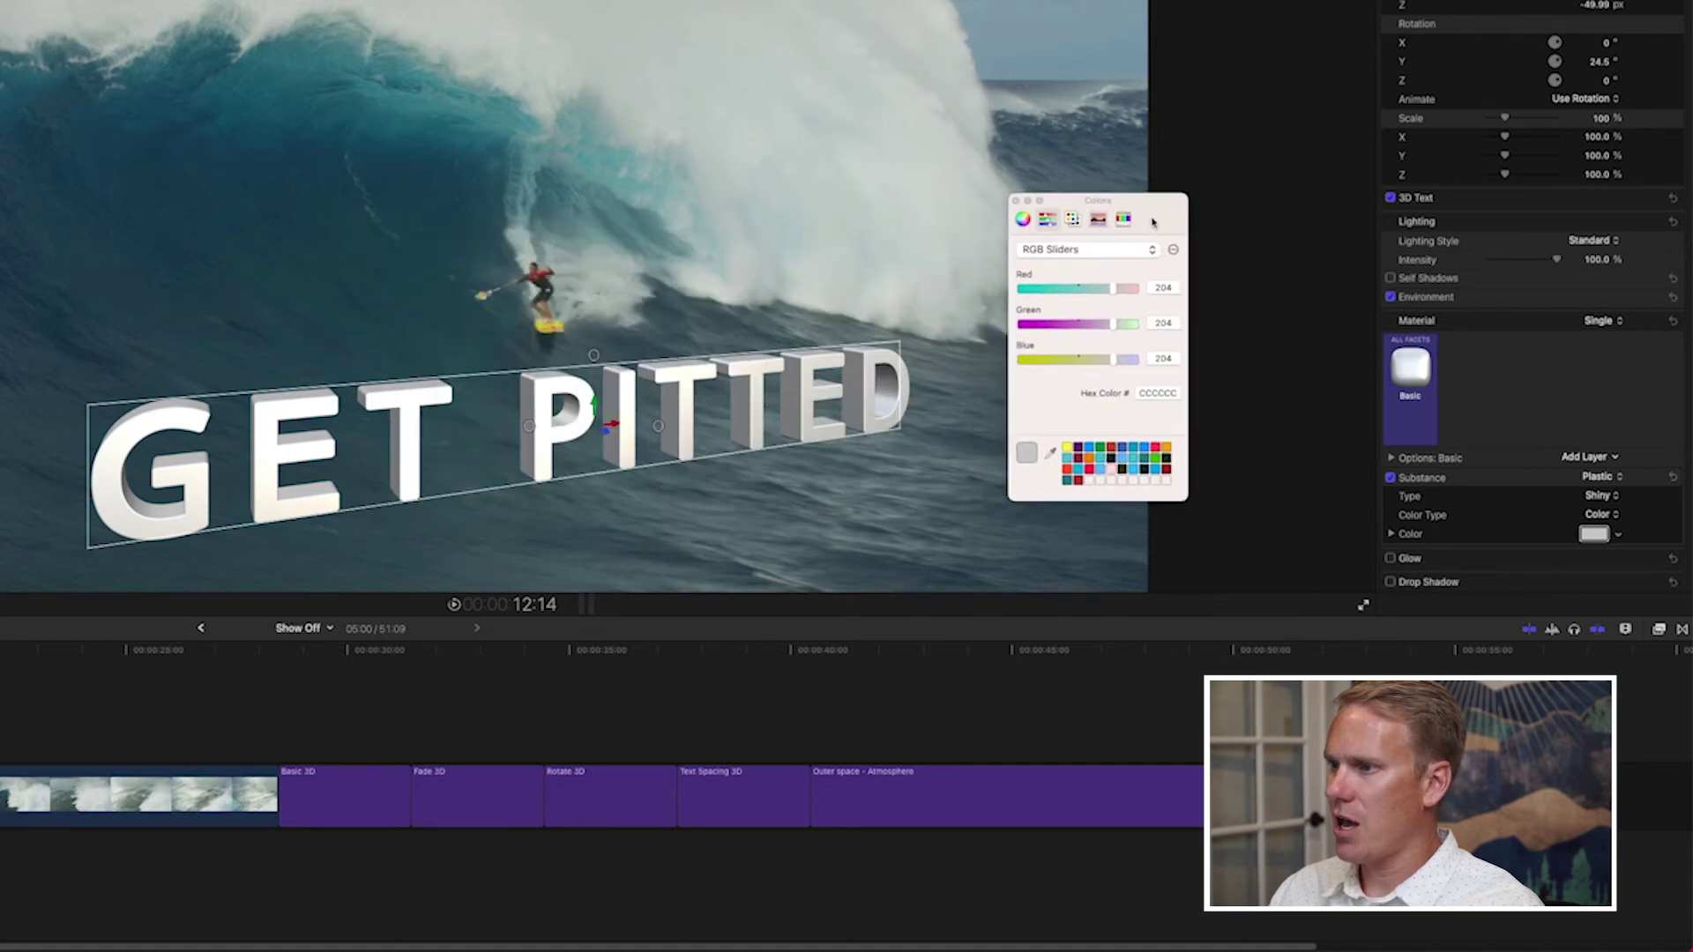
click(1067, 480)
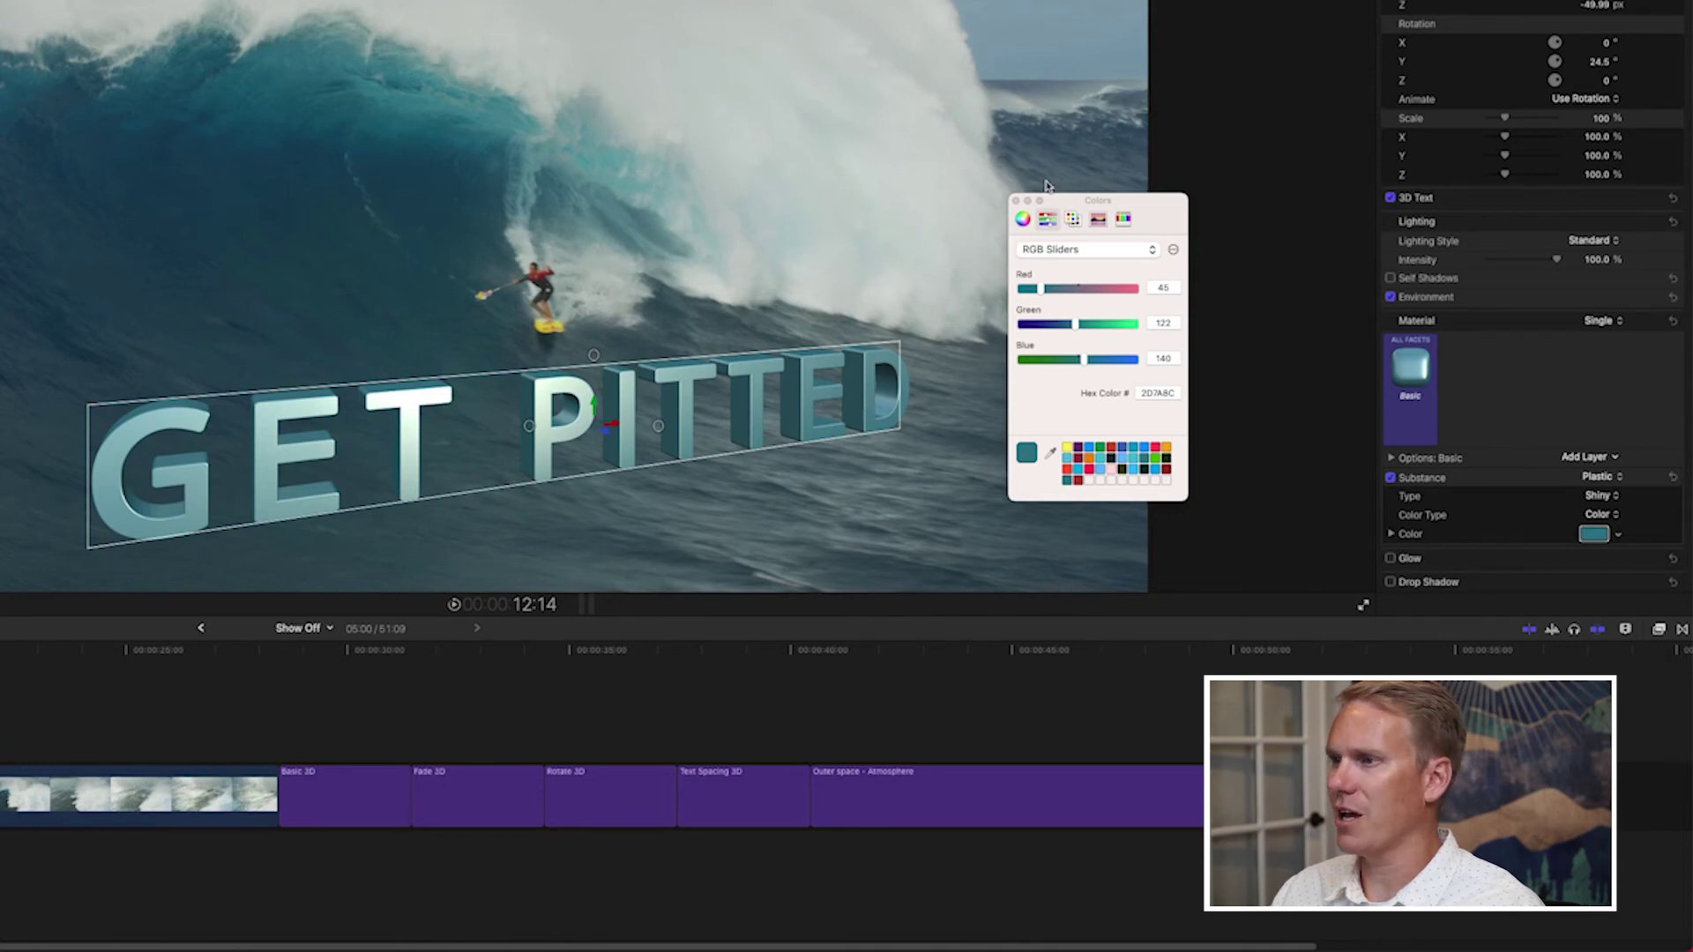
click(1016, 202)
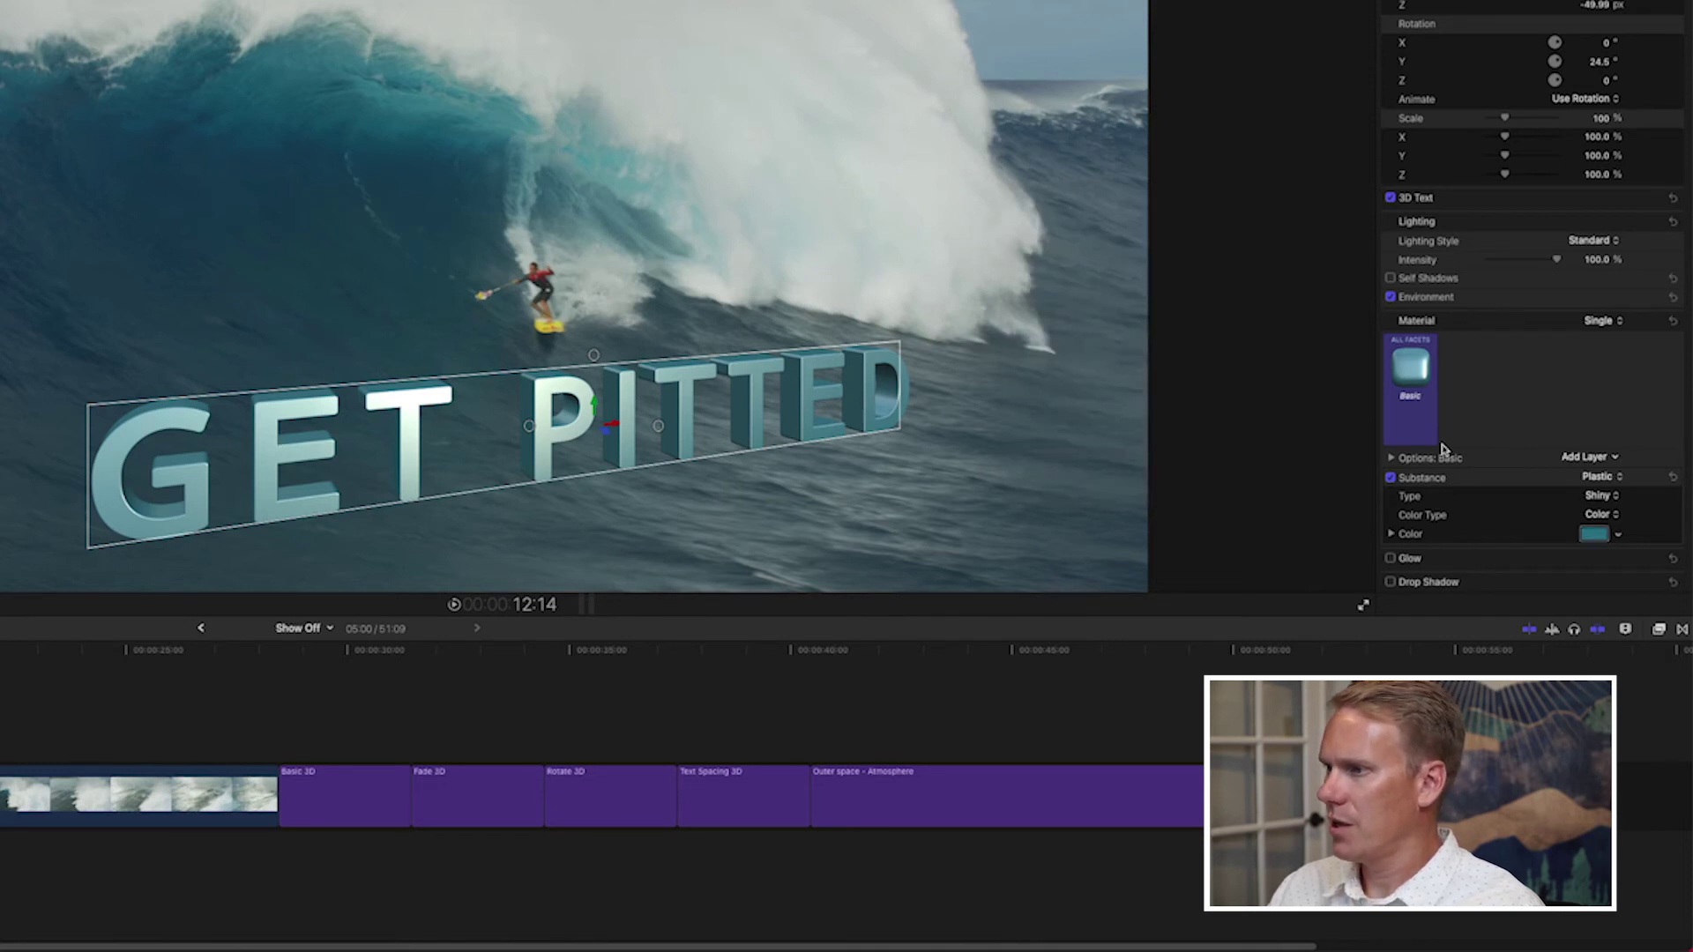
click(1601, 516)
click(1604, 518)
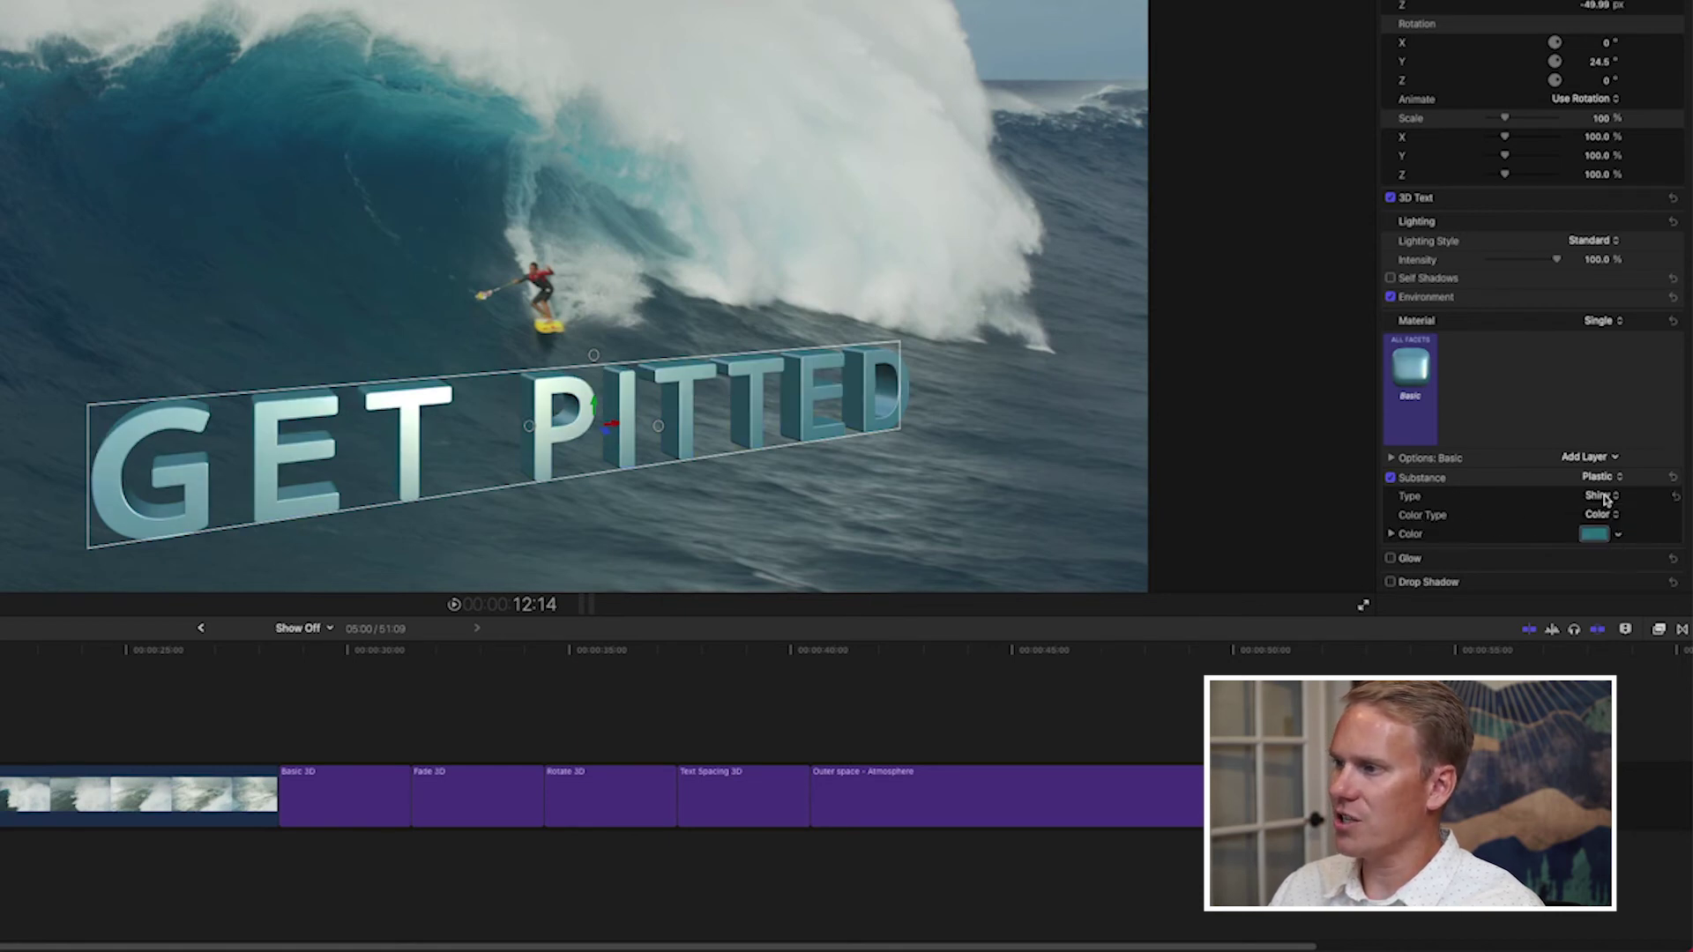
Change the surface finish from Matte to Shiny, keeping the Plastic substance.
click(1601, 496)
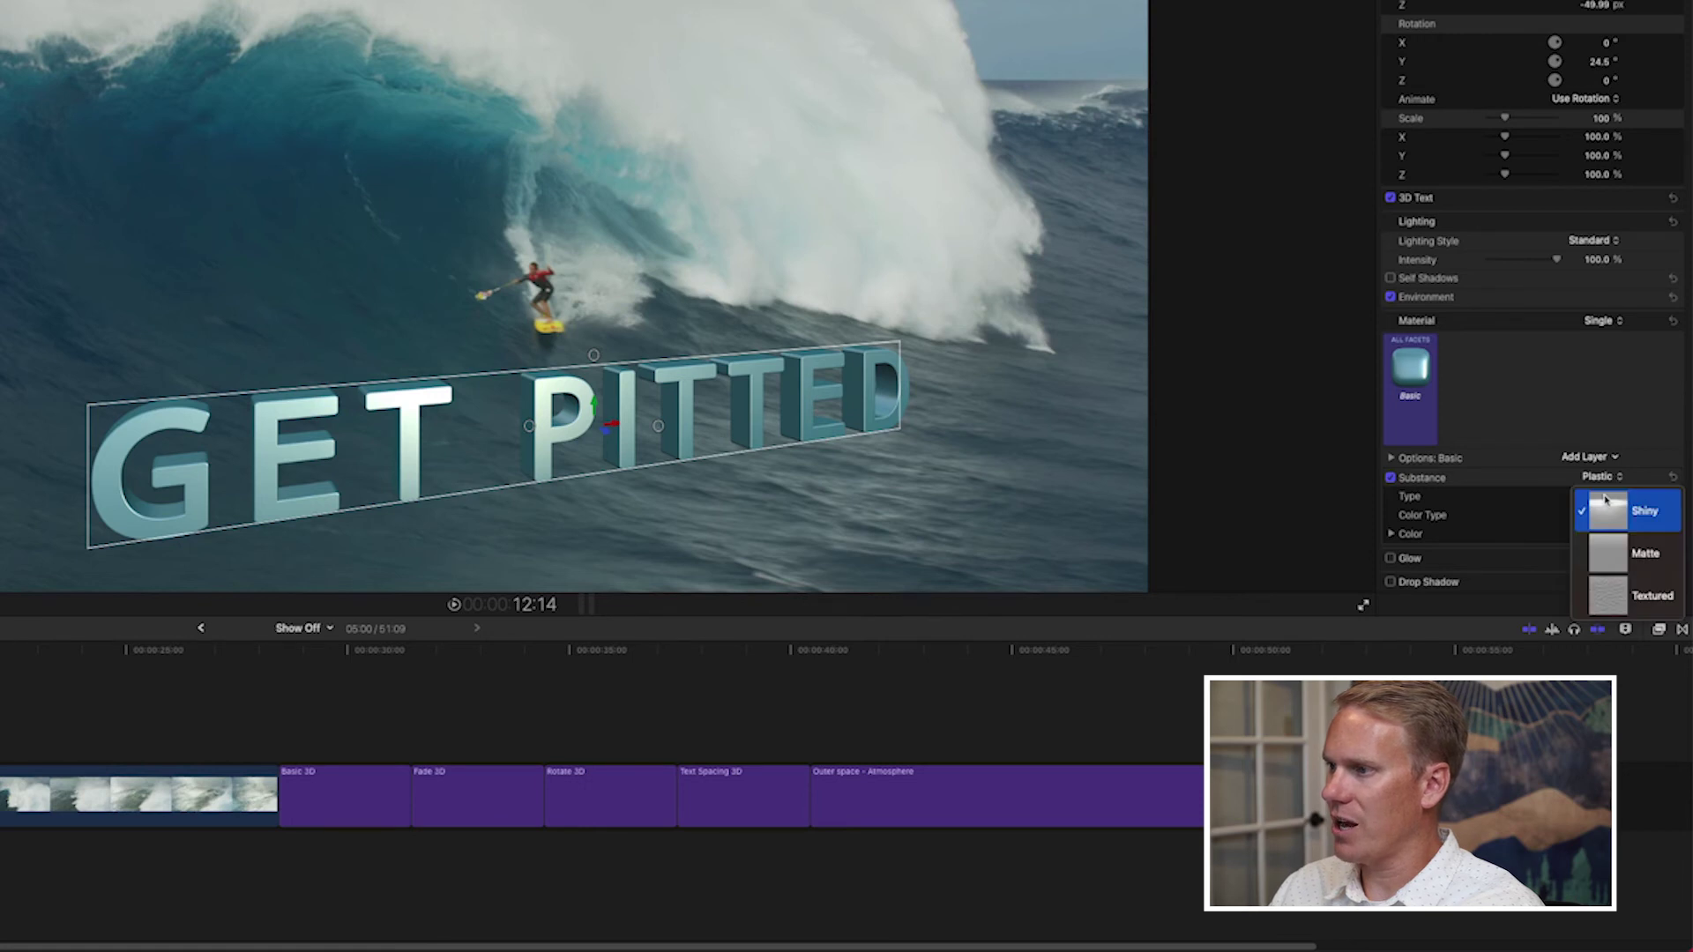
click(1607, 551)
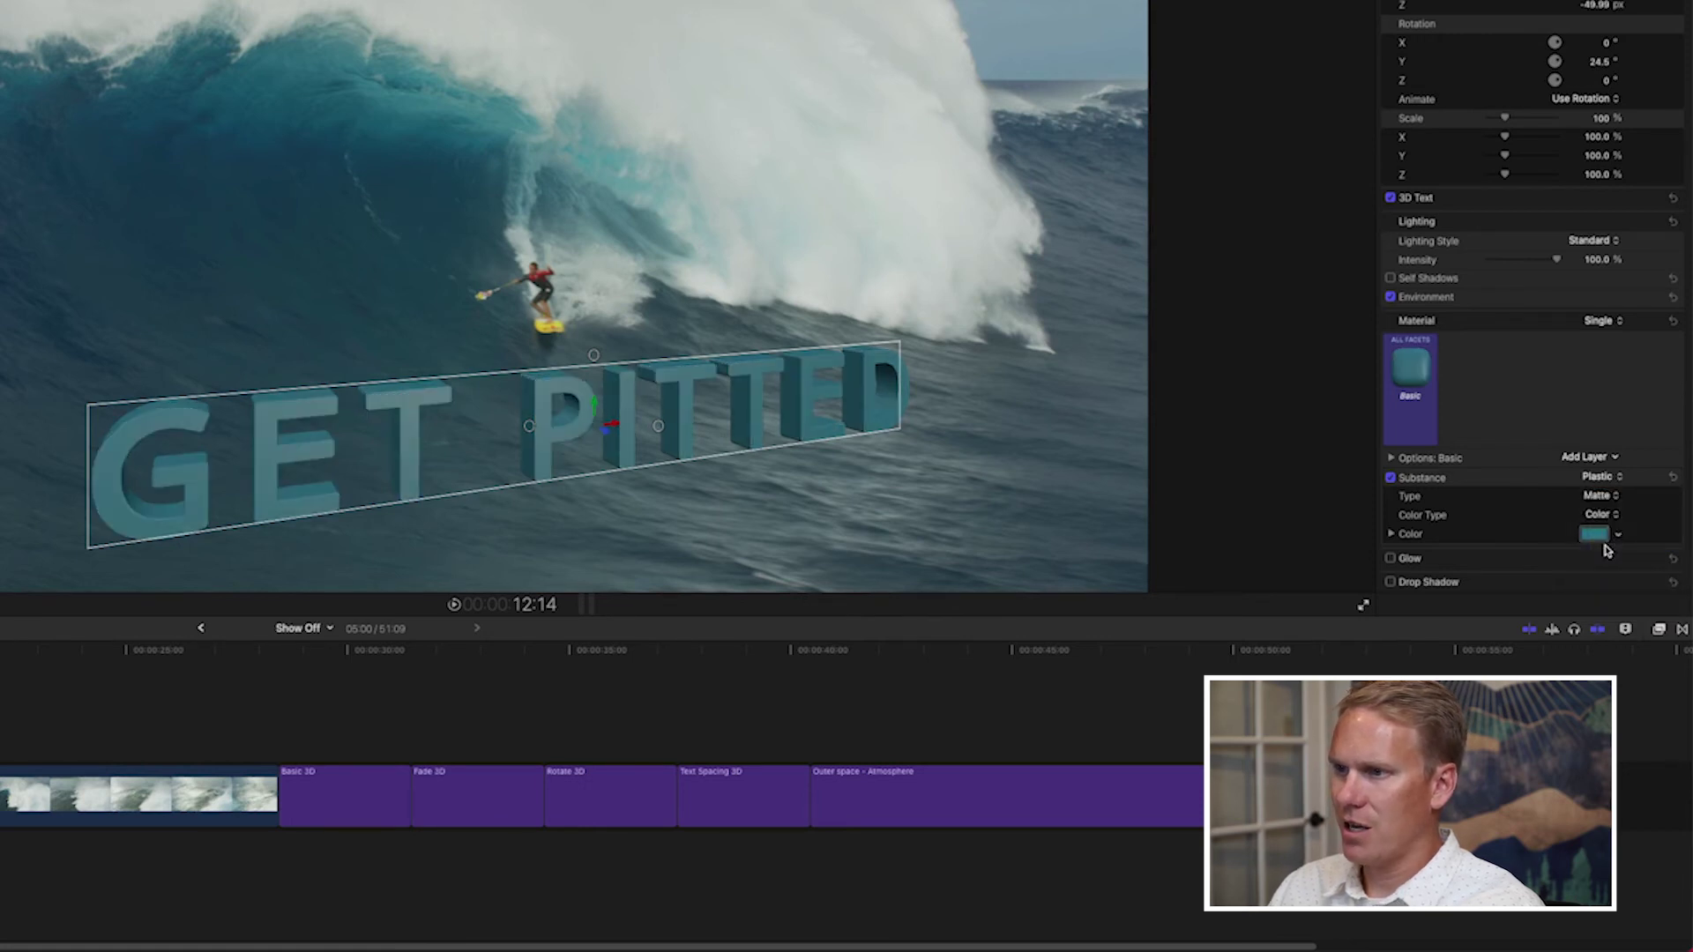
click(1603, 496)
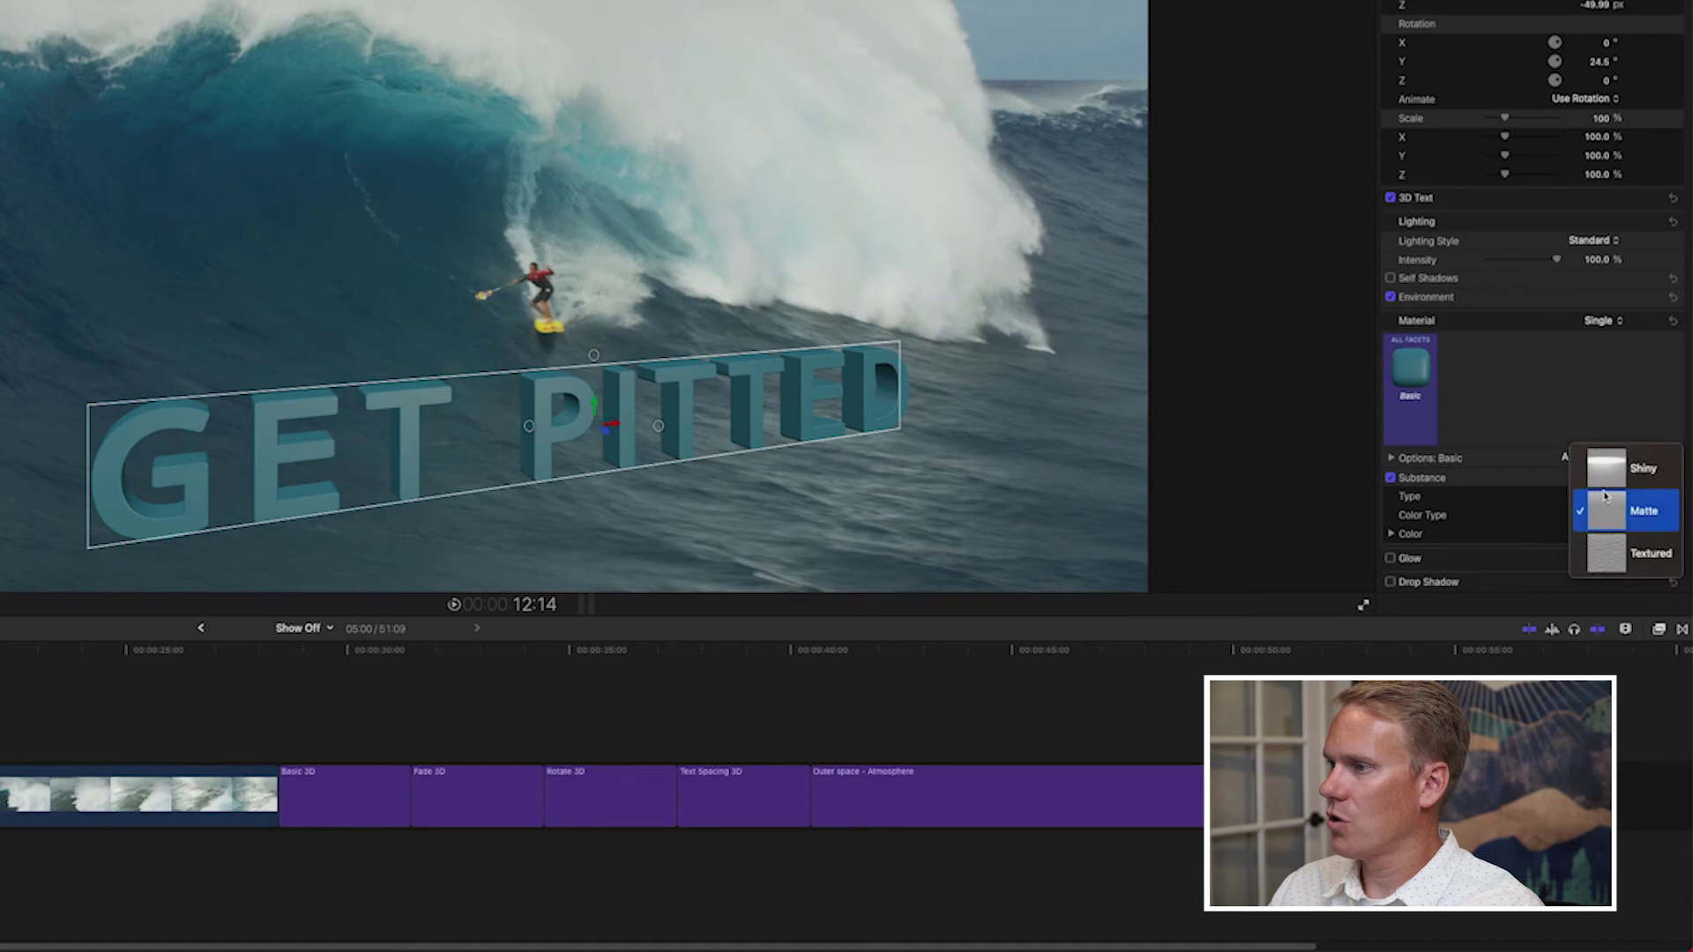
key(Escape)
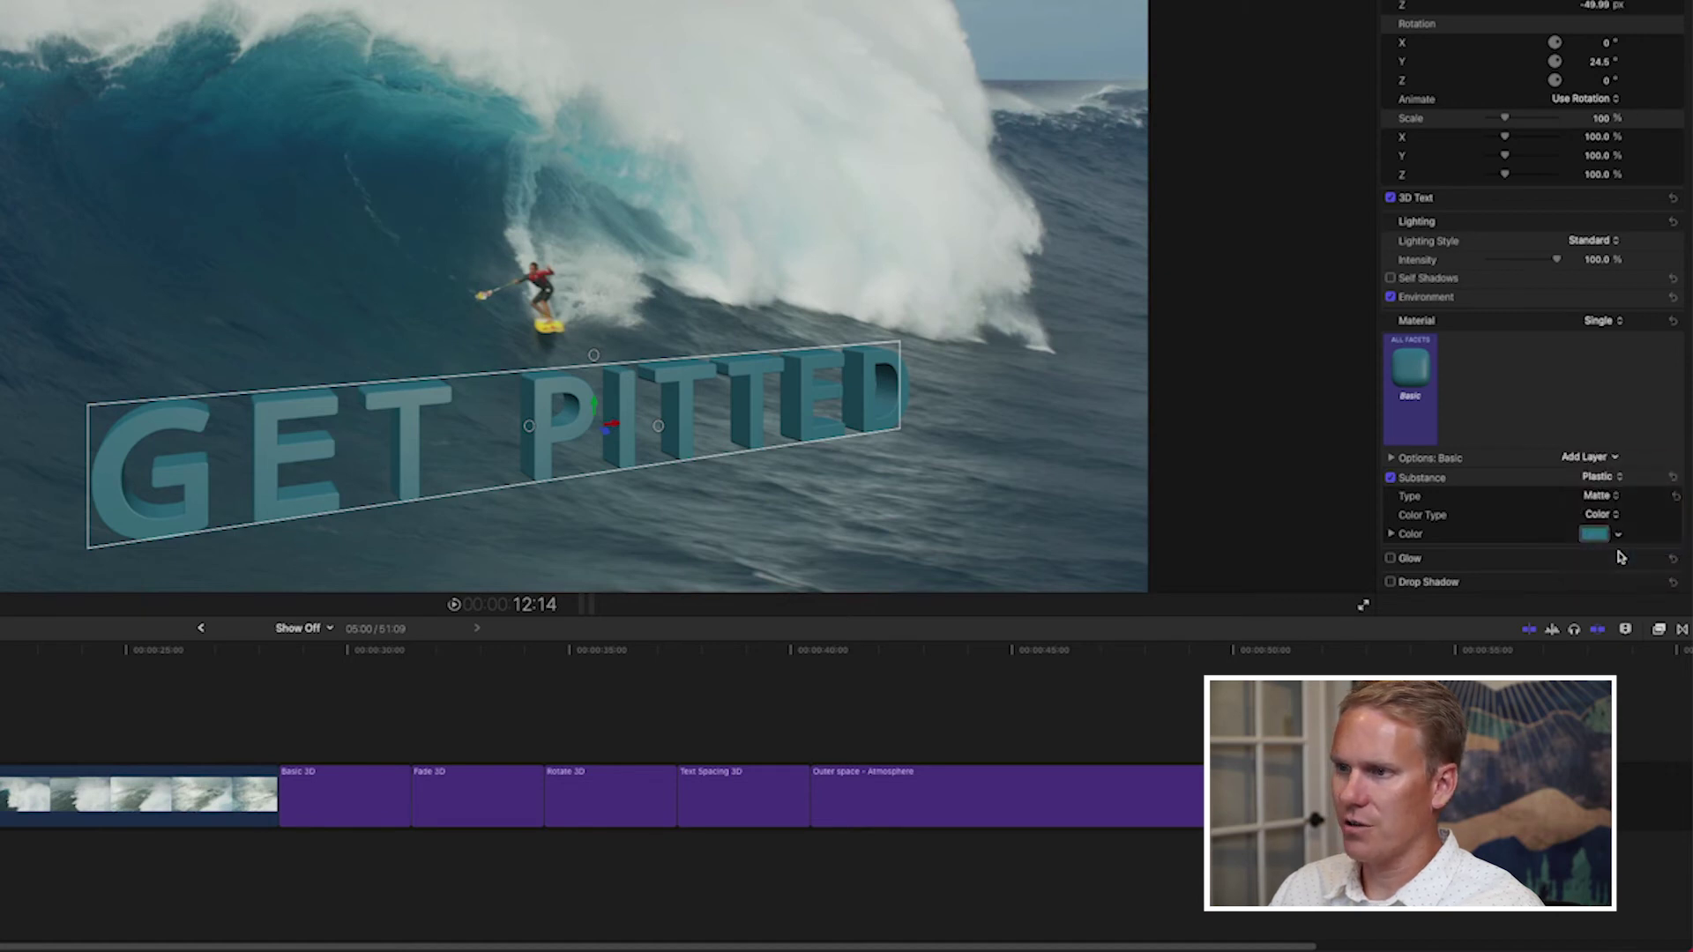
click(1605, 497)
click(1601, 432)
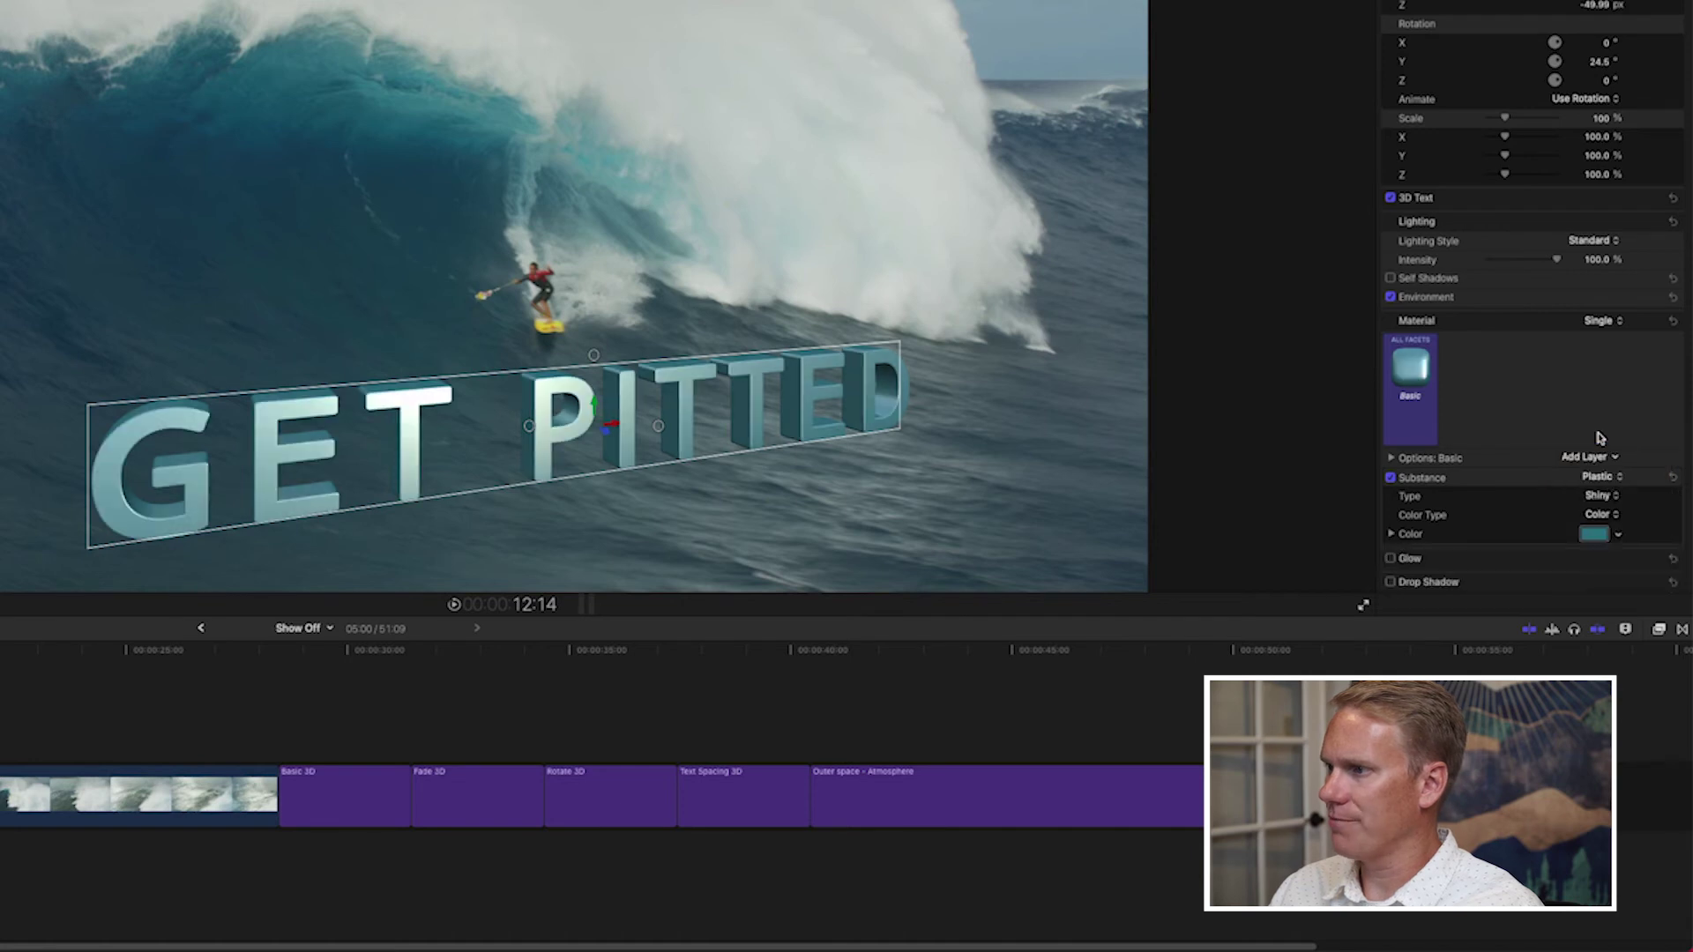
click(1615, 481)
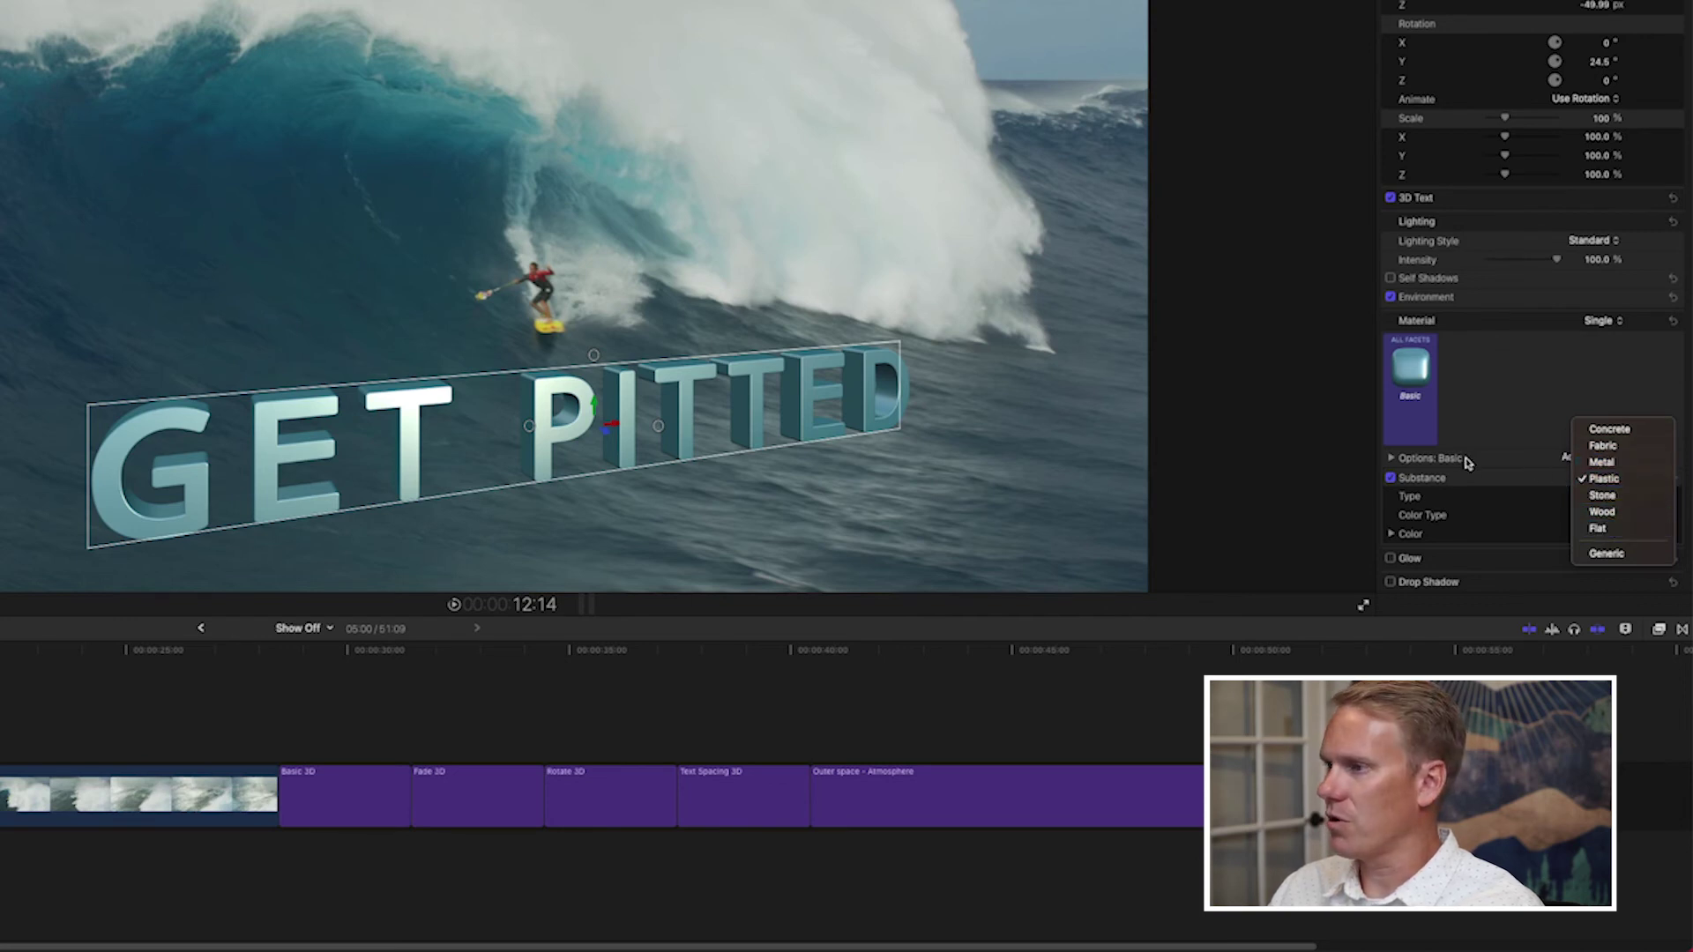
click(1493, 477)
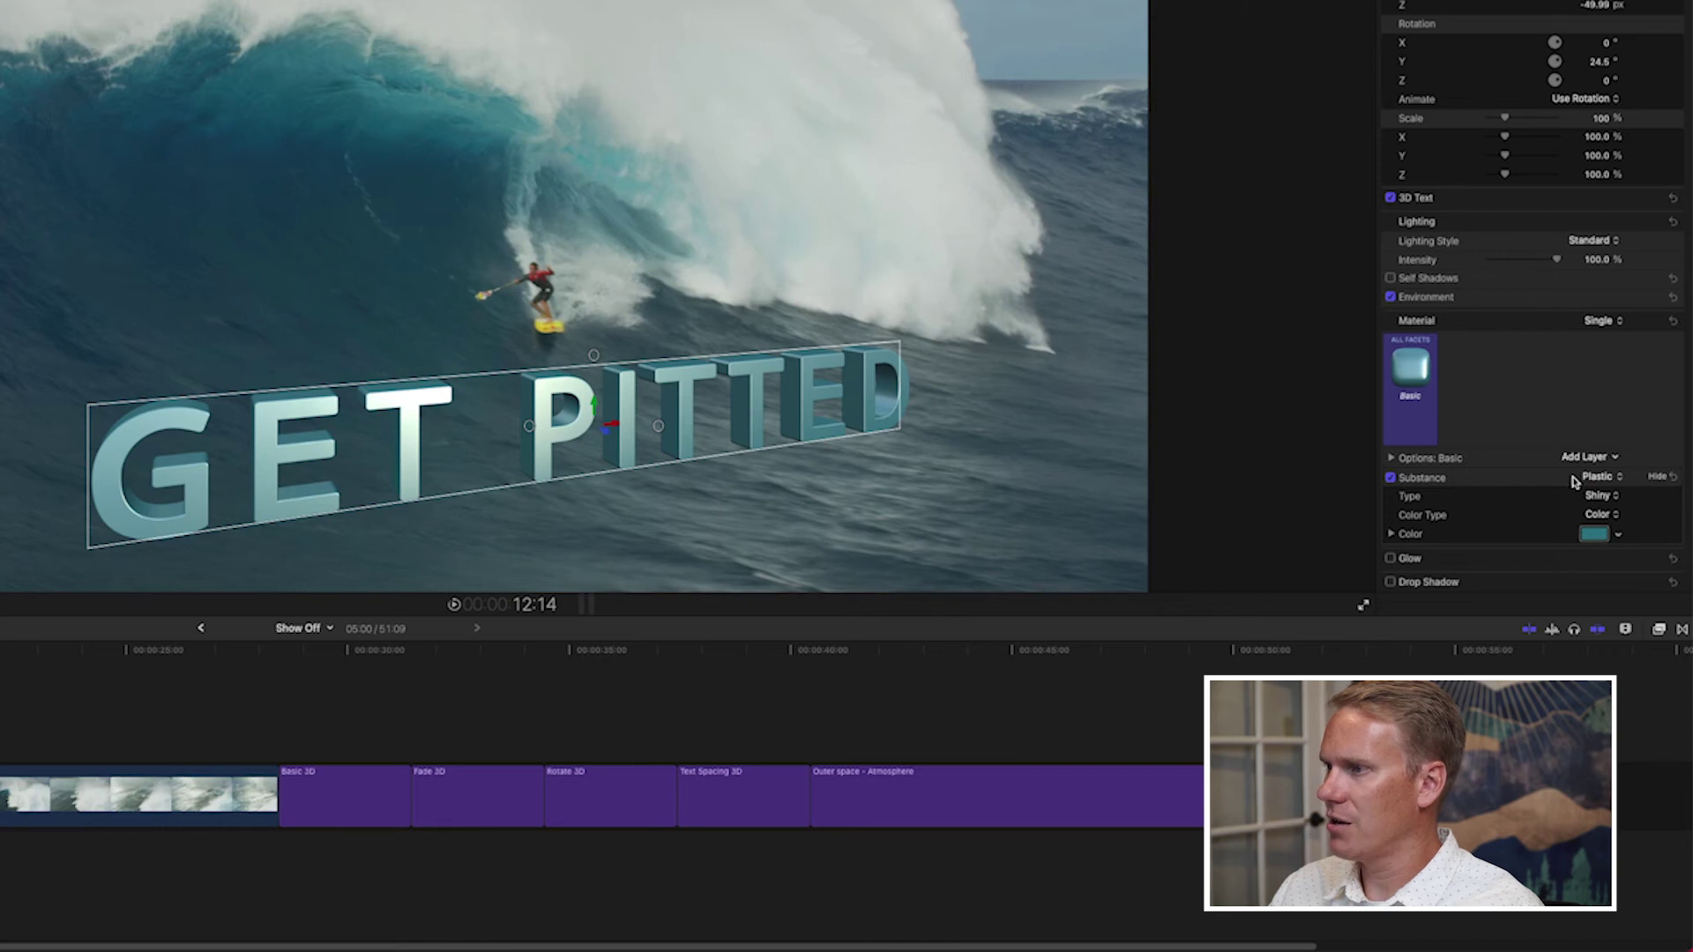
Add a Stains 1 distress layer at 75.38% opacity, briefly checking its Placement settings.
click(1615, 459)
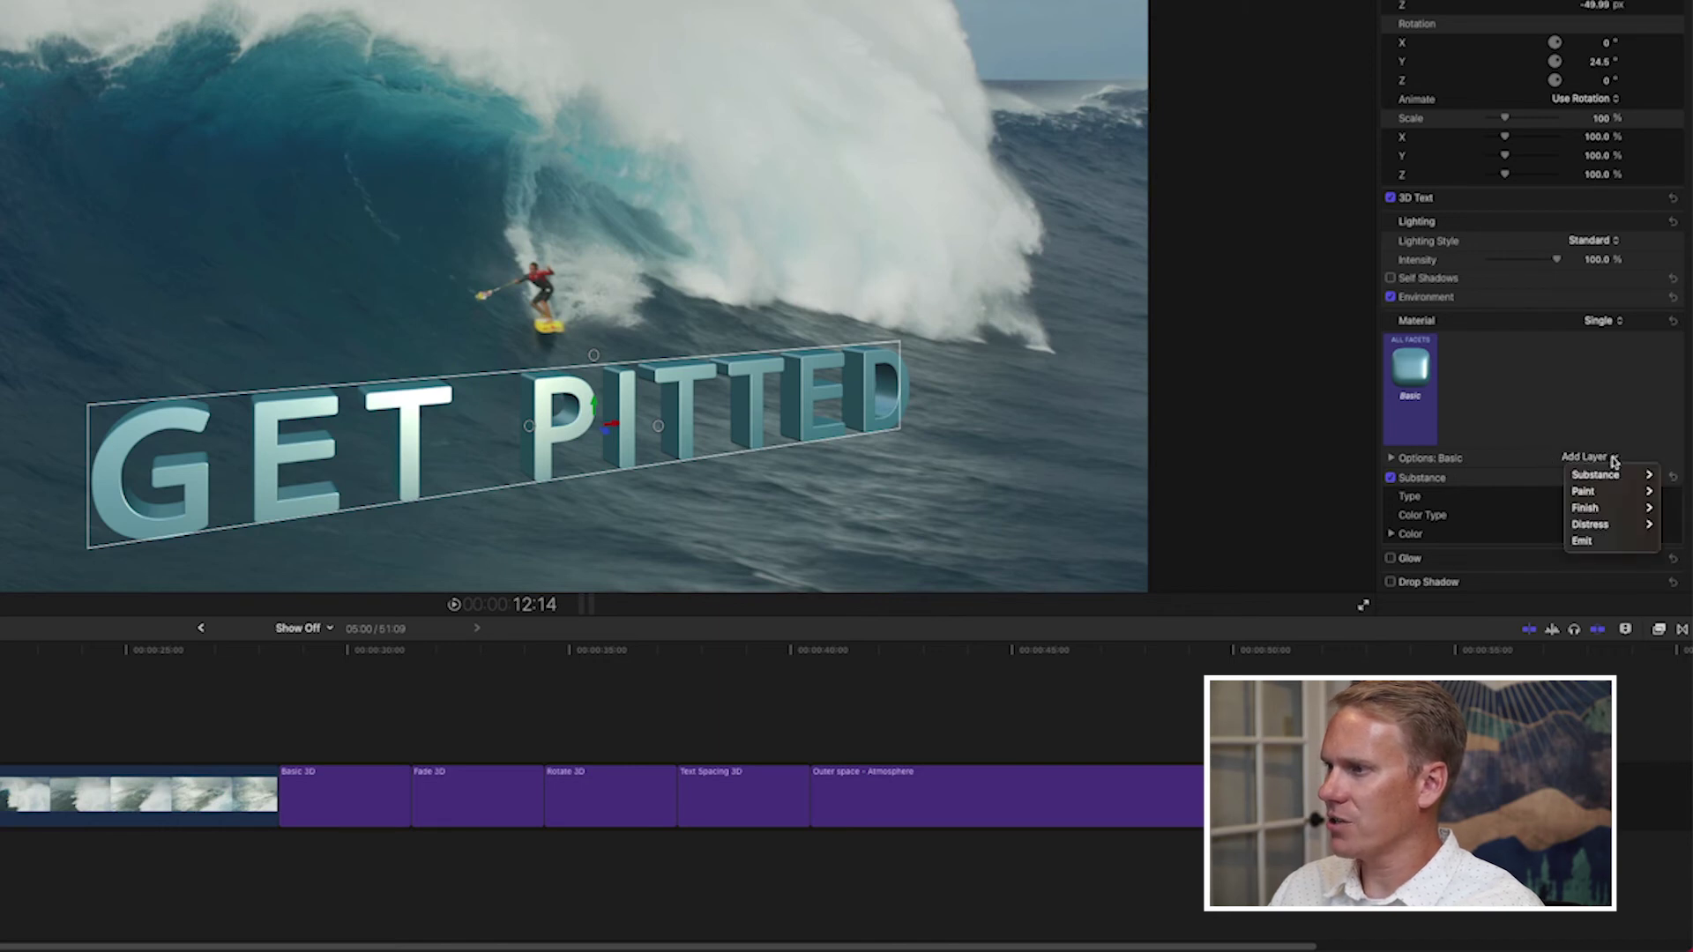
mouse_move(1619, 482)
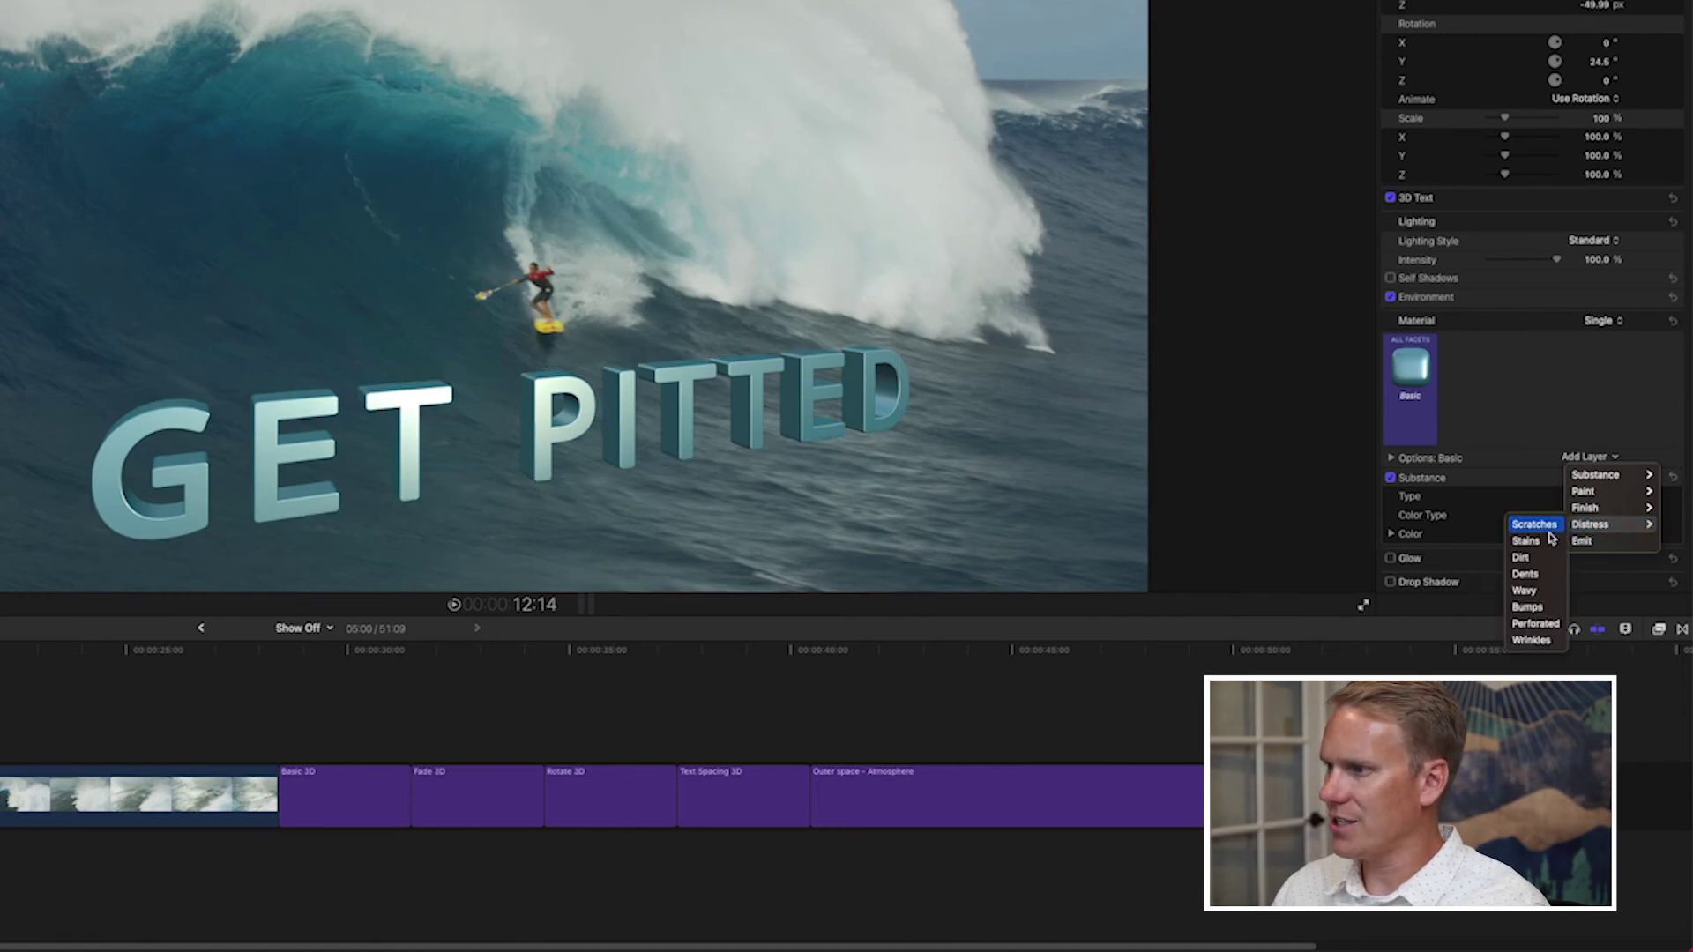
click(1550, 541)
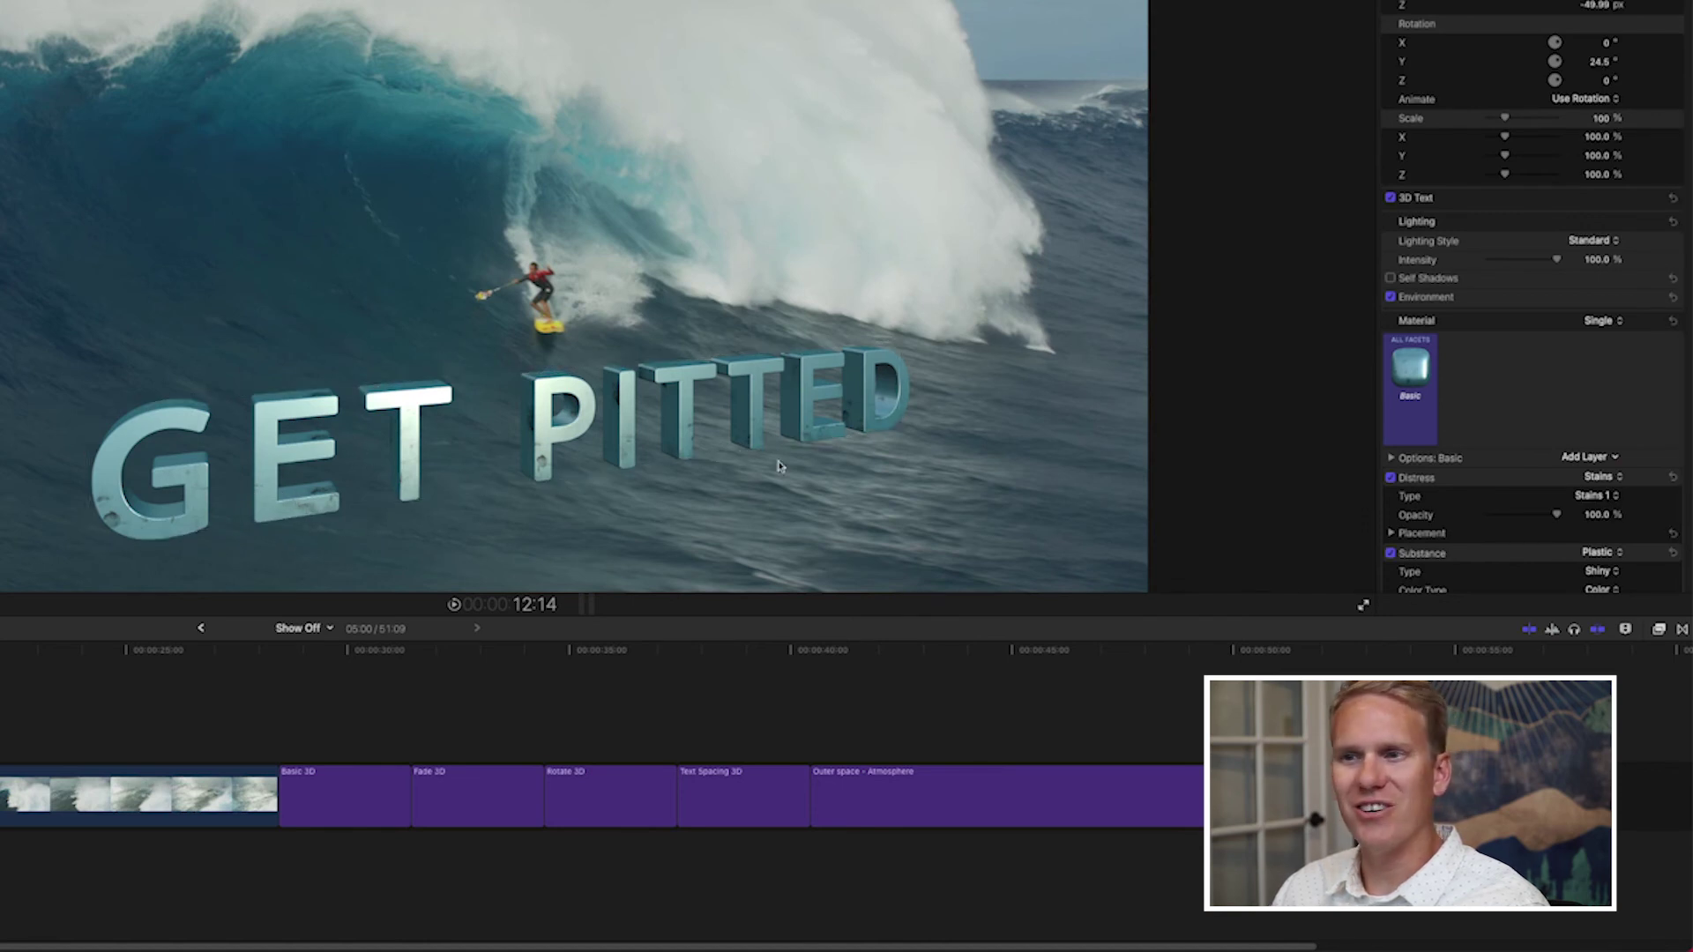
scroll(1500, 441, down, 2)
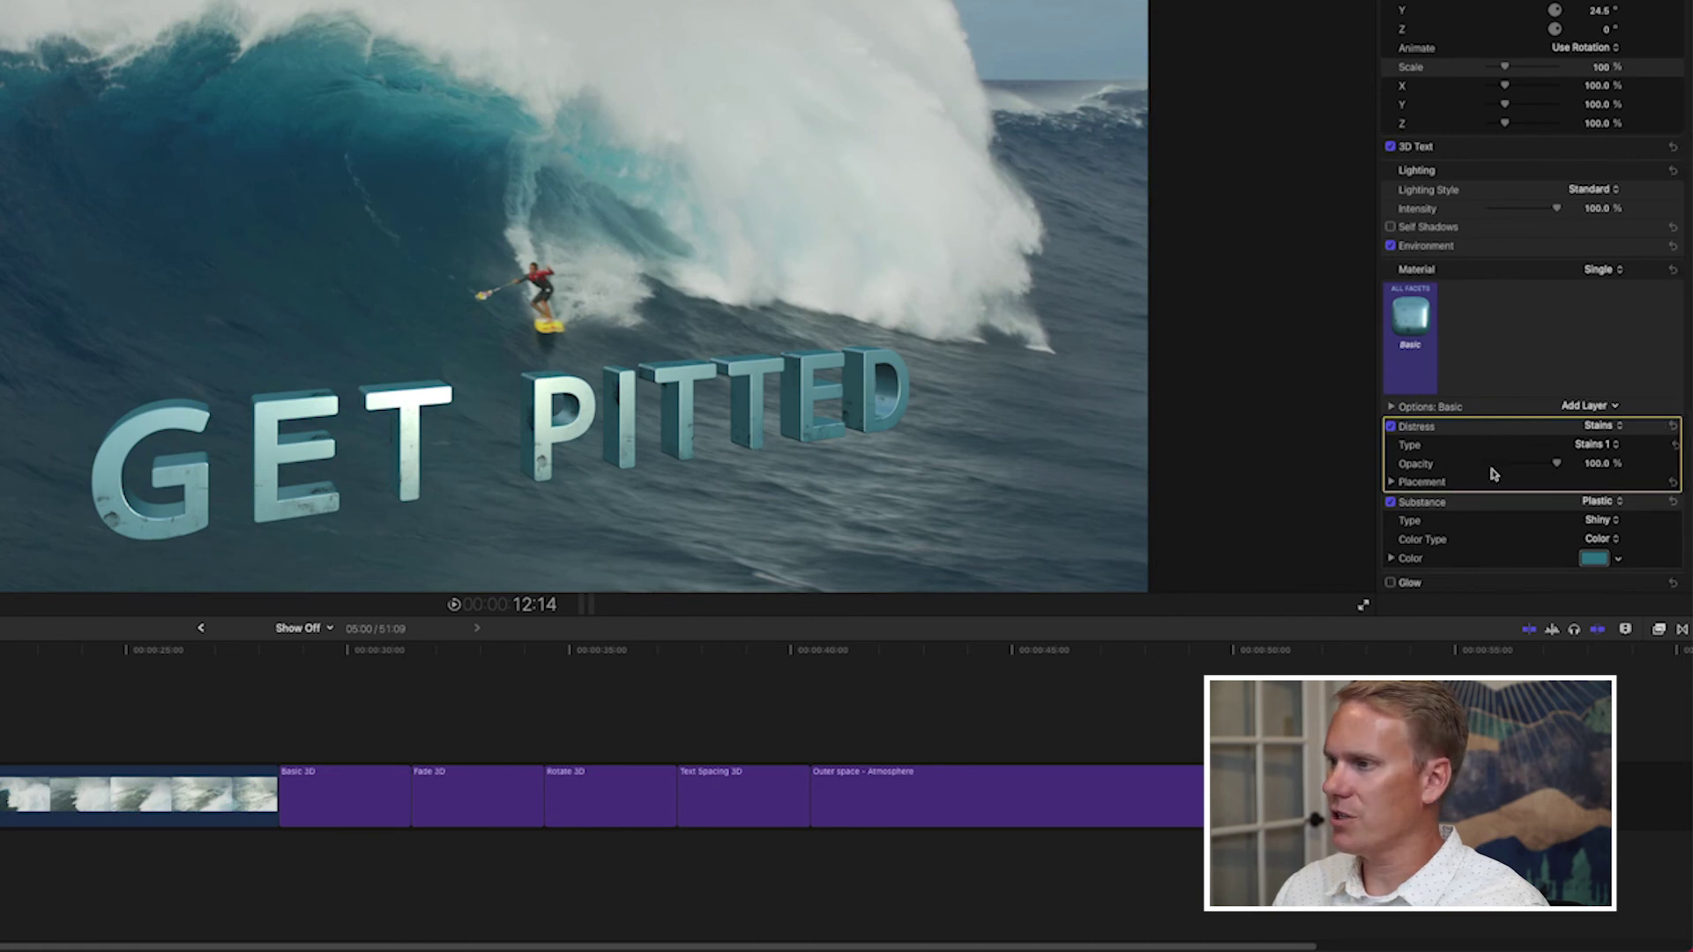
click(1614, 446)
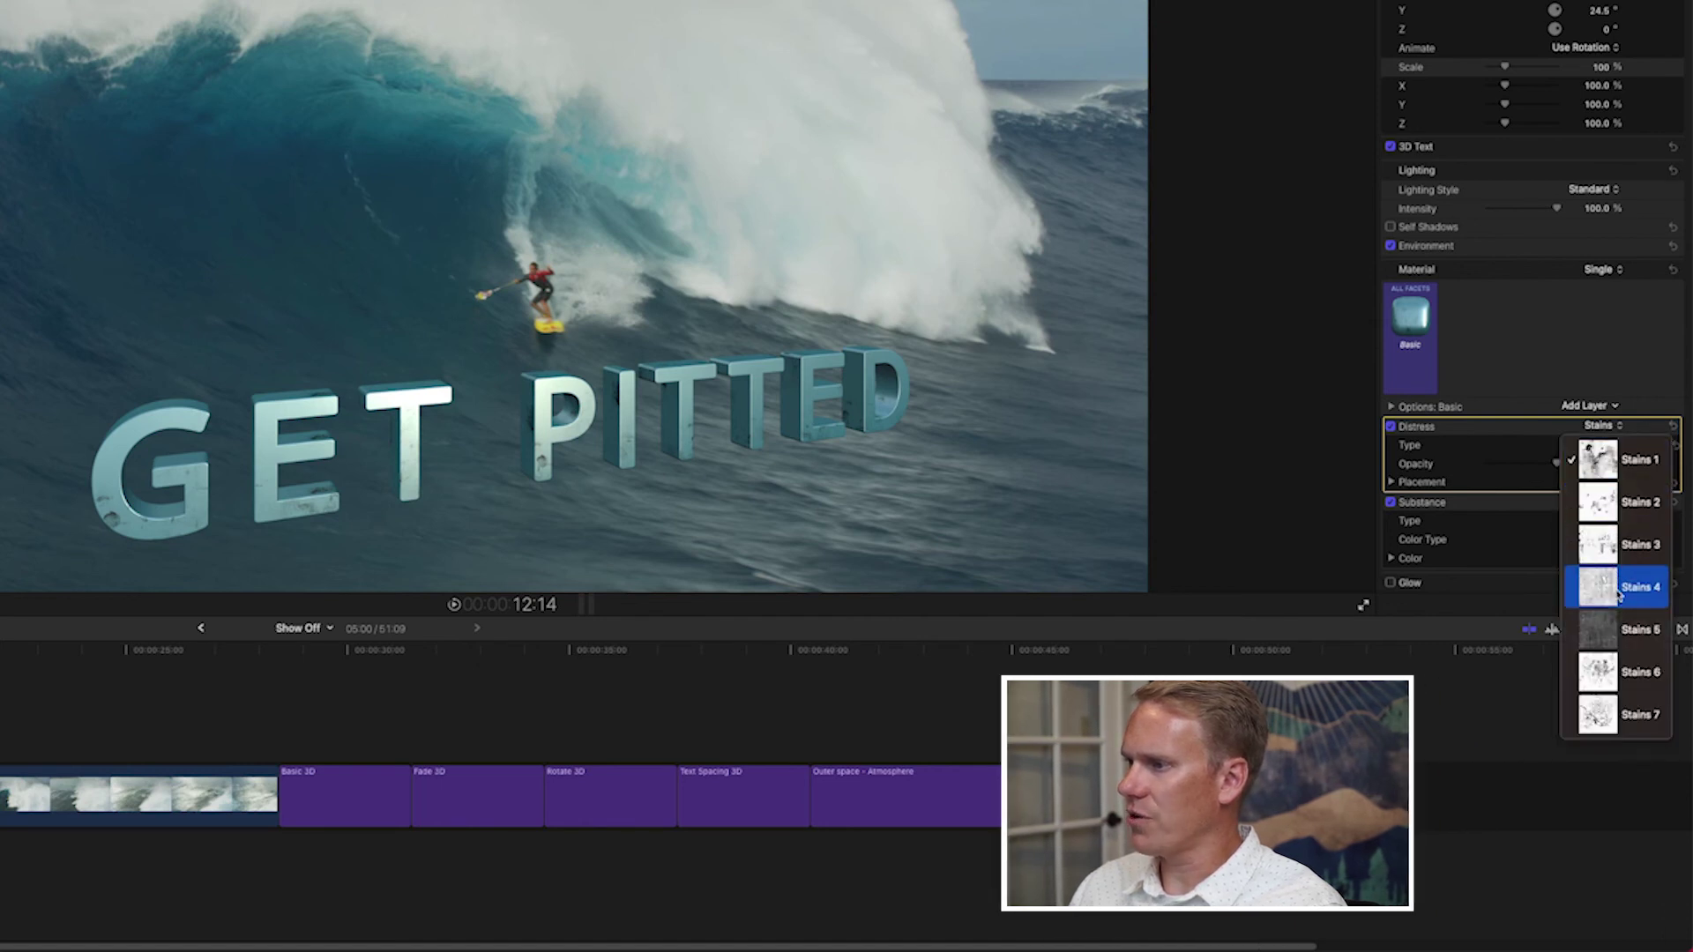
click(1581, 465)
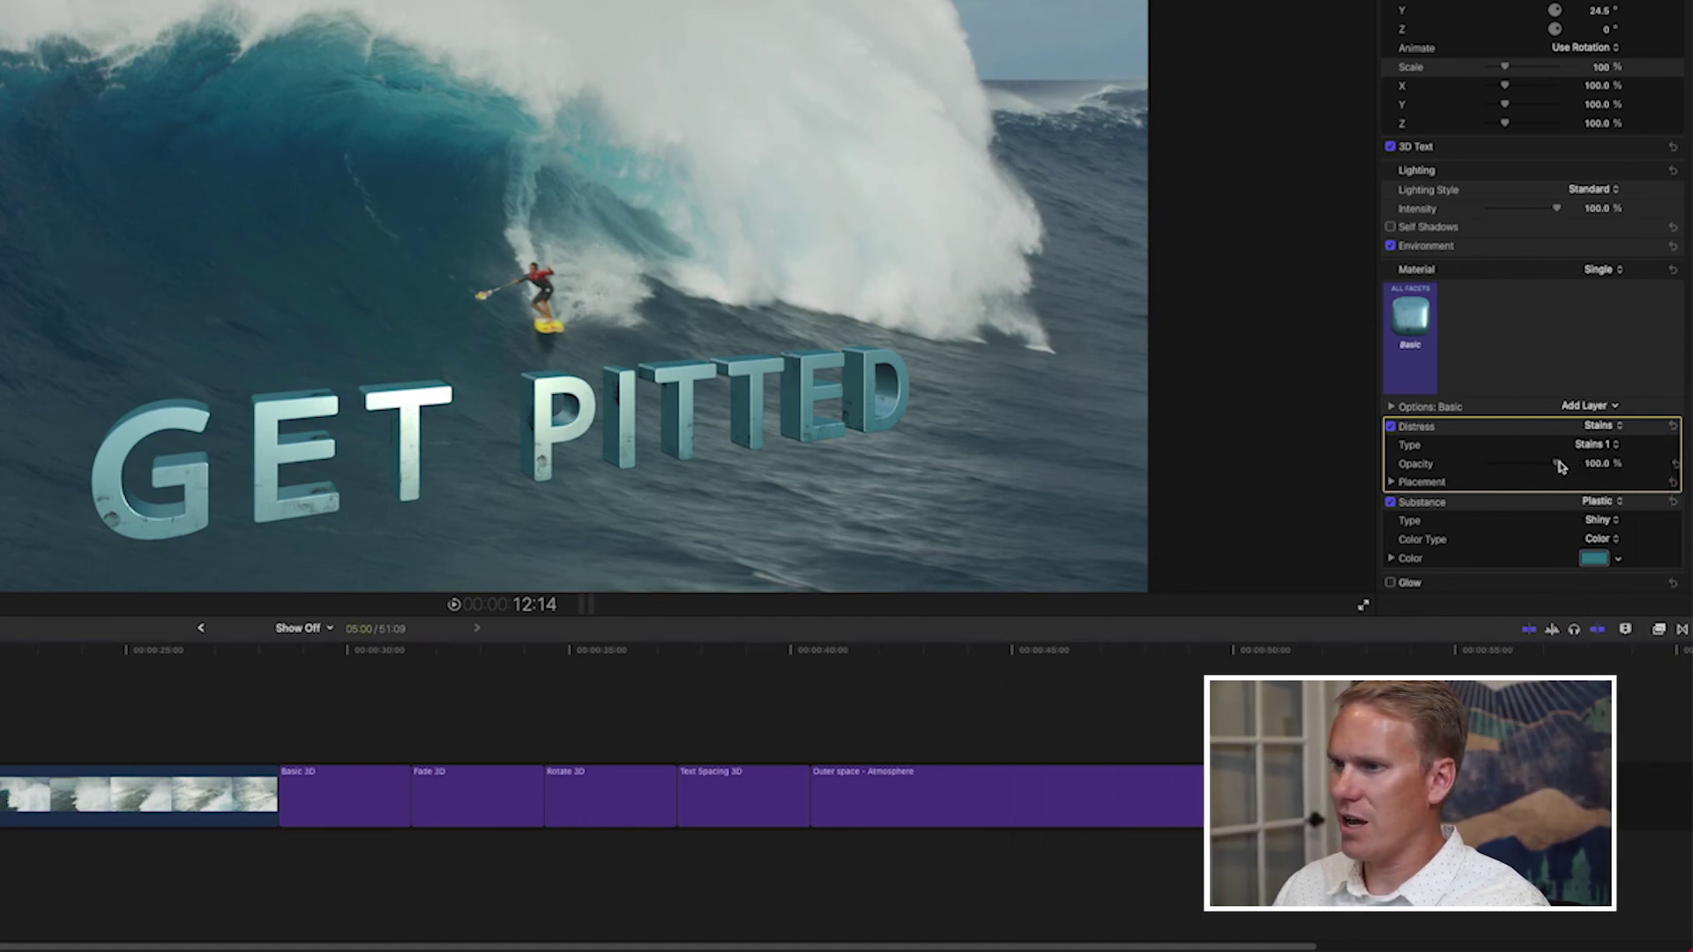
drag(1581, 465, 1546, 468)
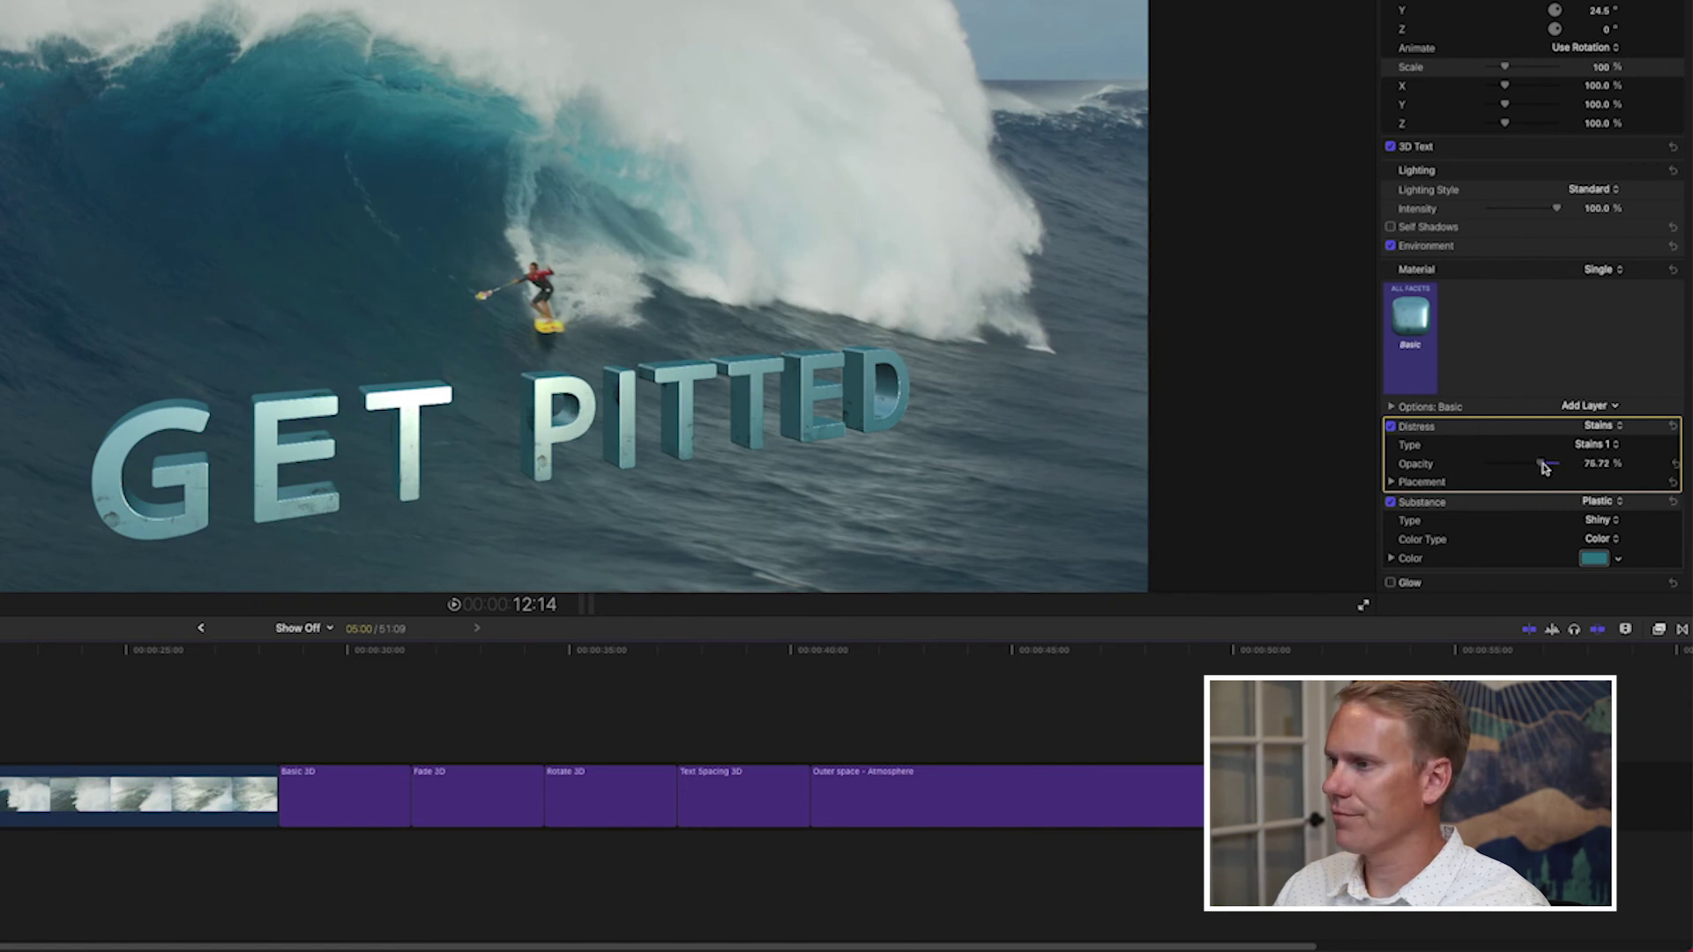
click(1391, 483)
scroll(1530, 467, down, 3)
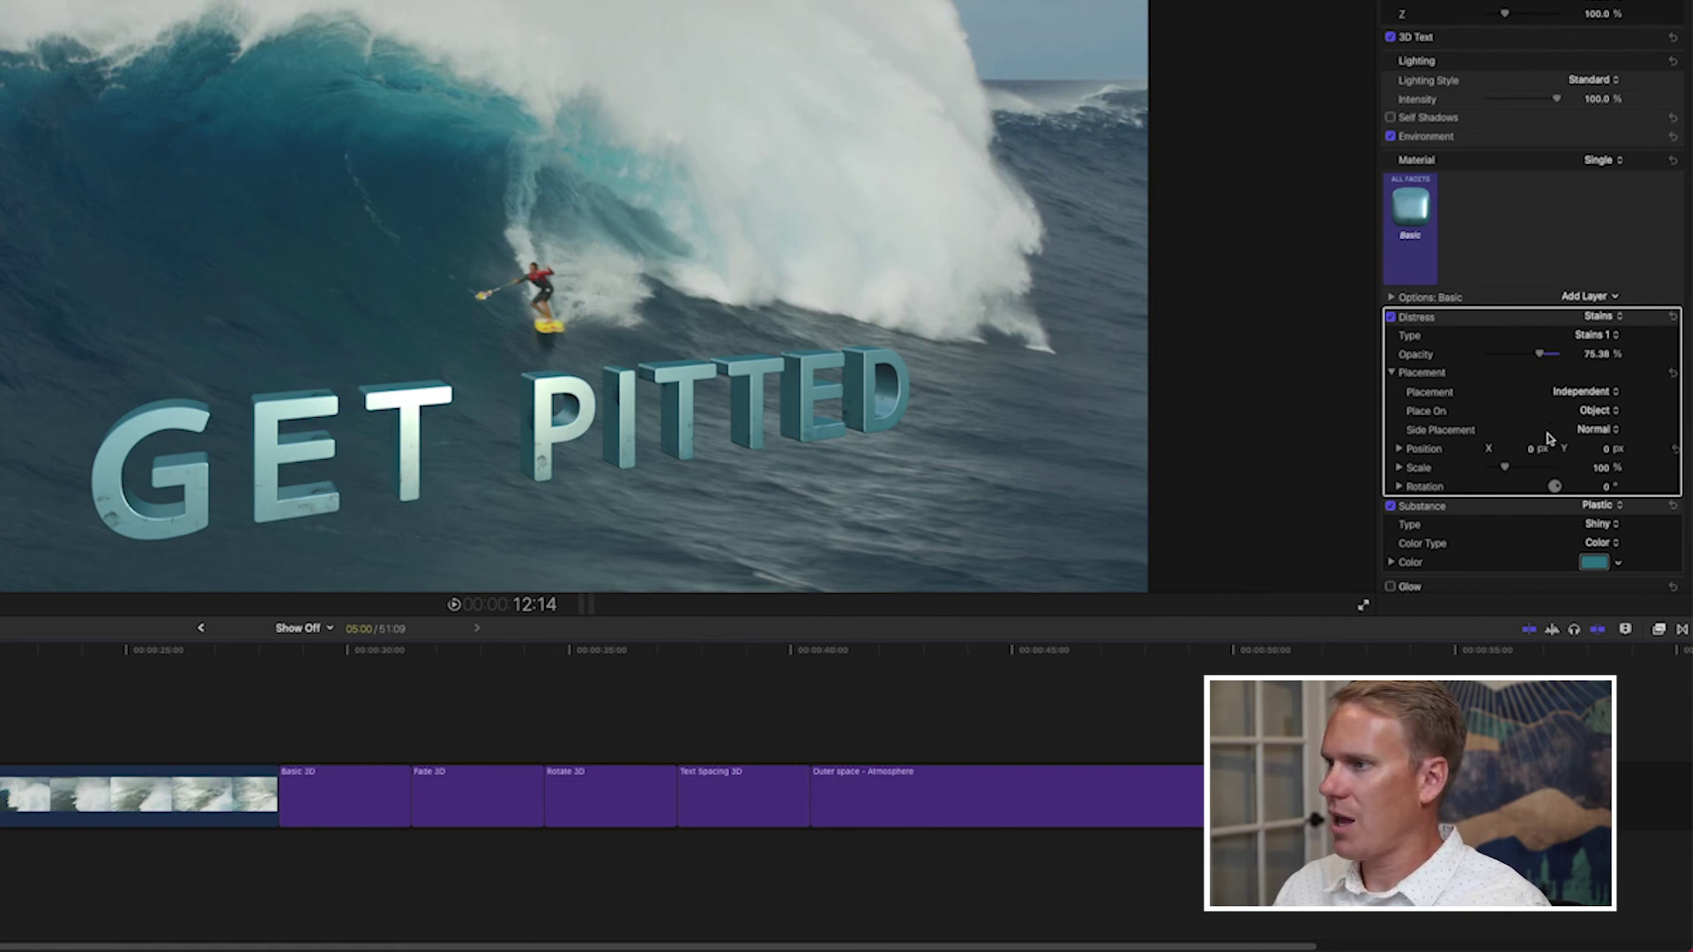
click(1396, 375)
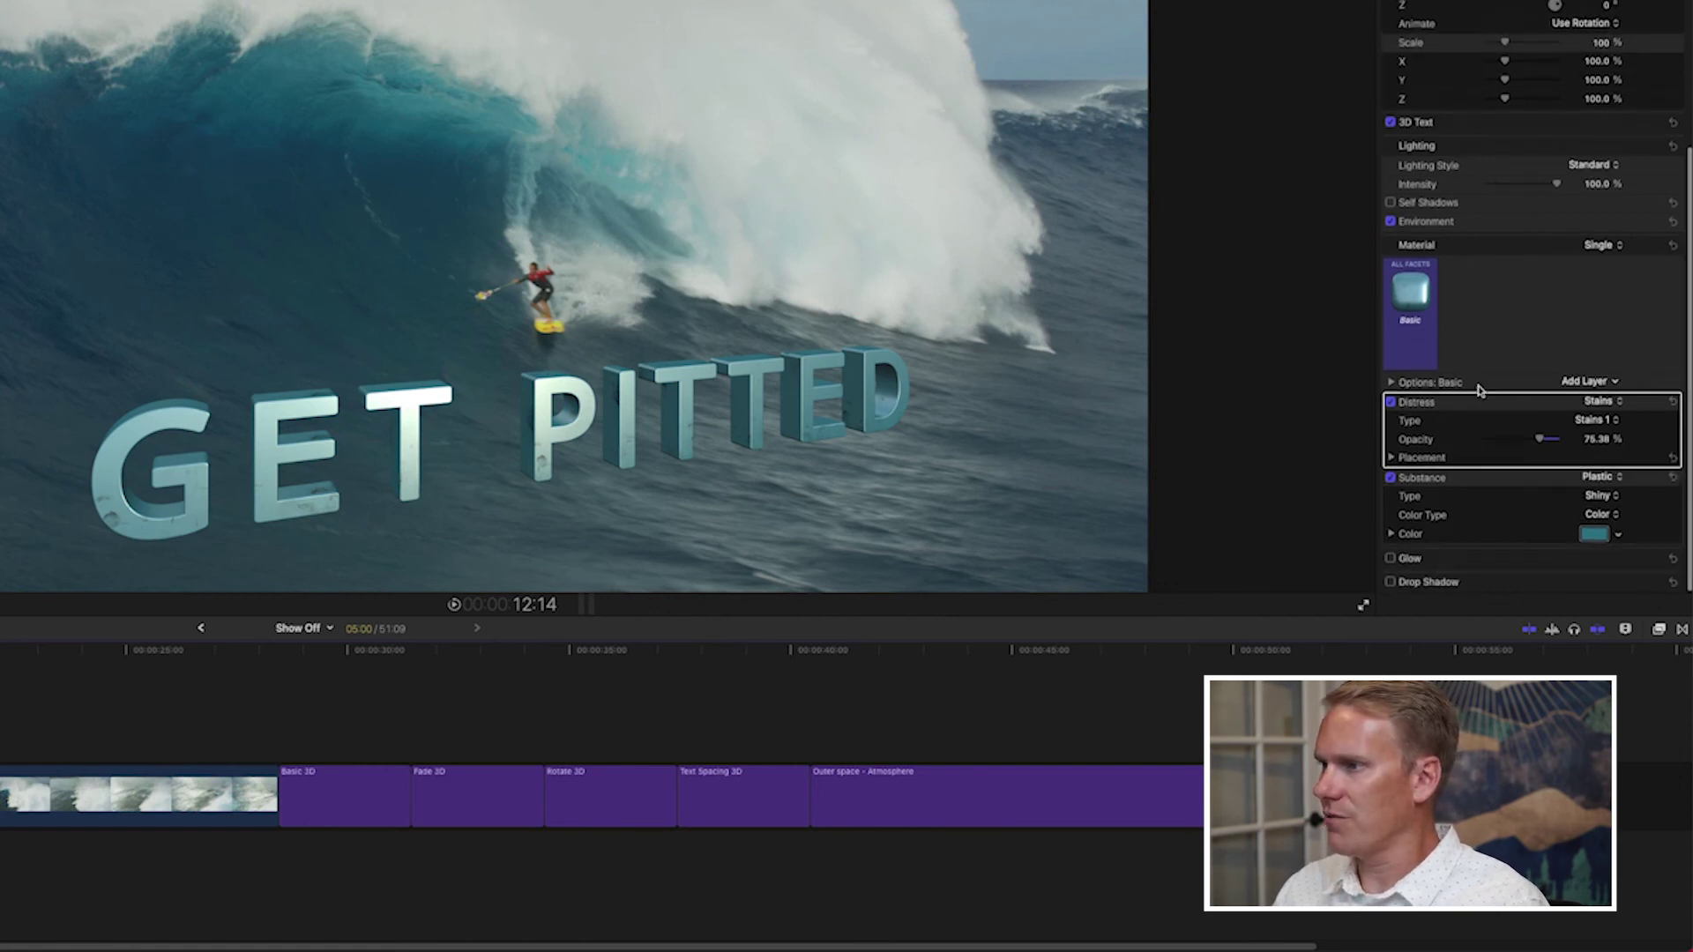
Add Scratches and Dents distress layers to the title.
click(1599, 383)
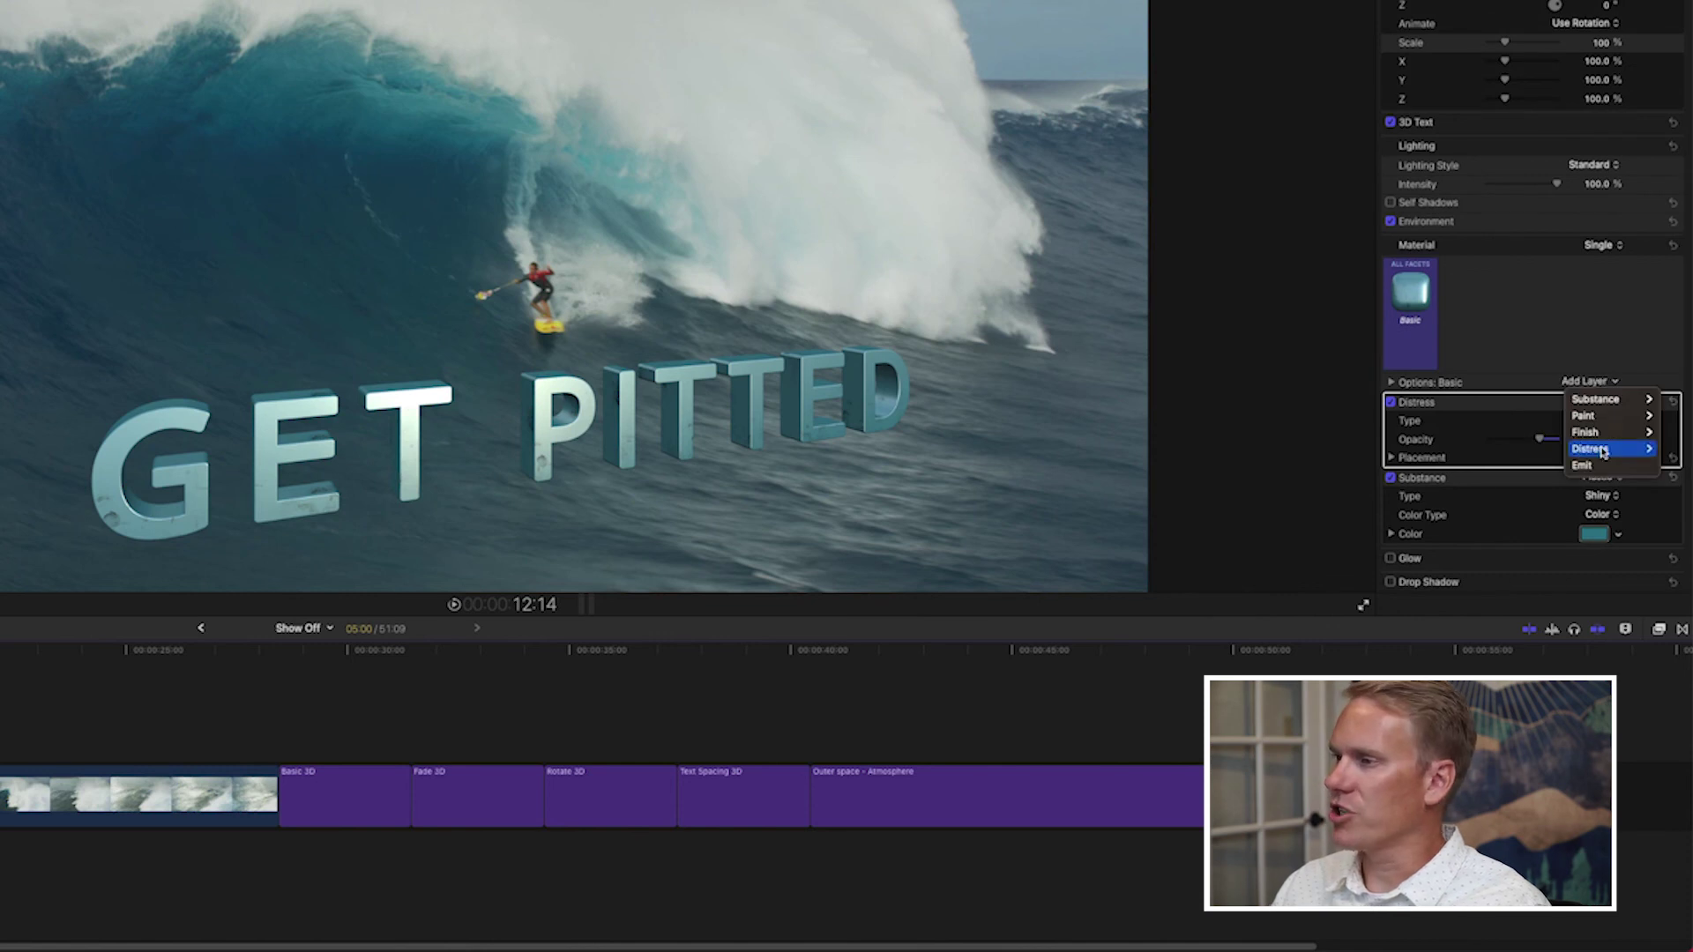
mouse_move(1604, 454)
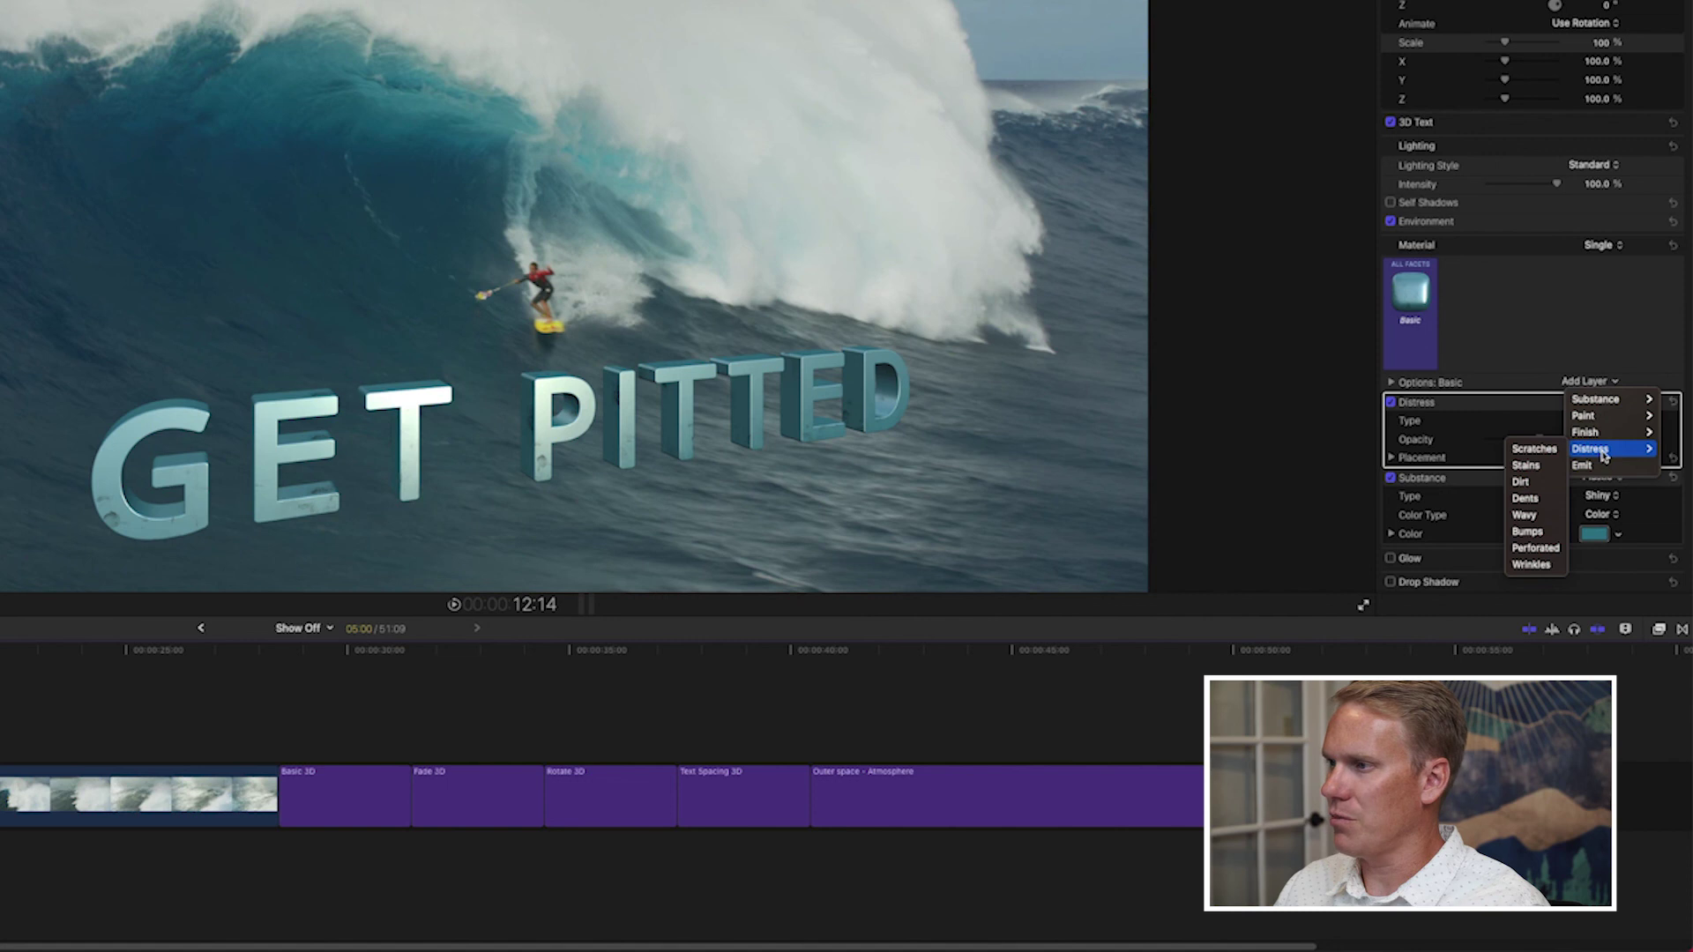
click(1545, 454)
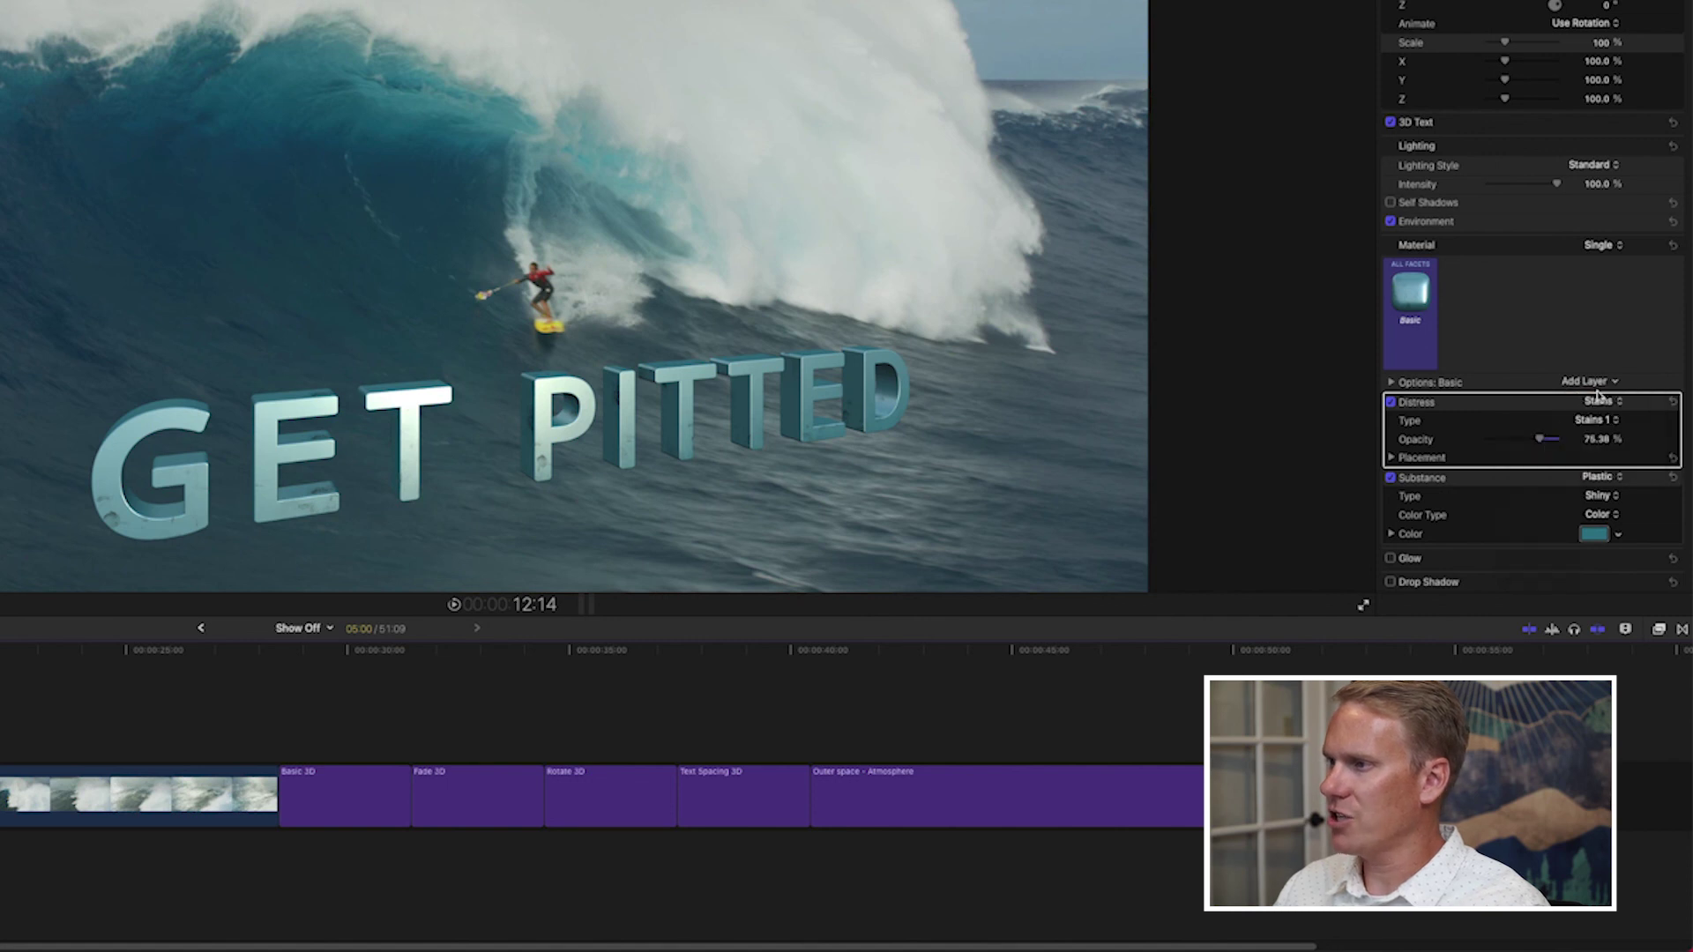
click(1608, 384)
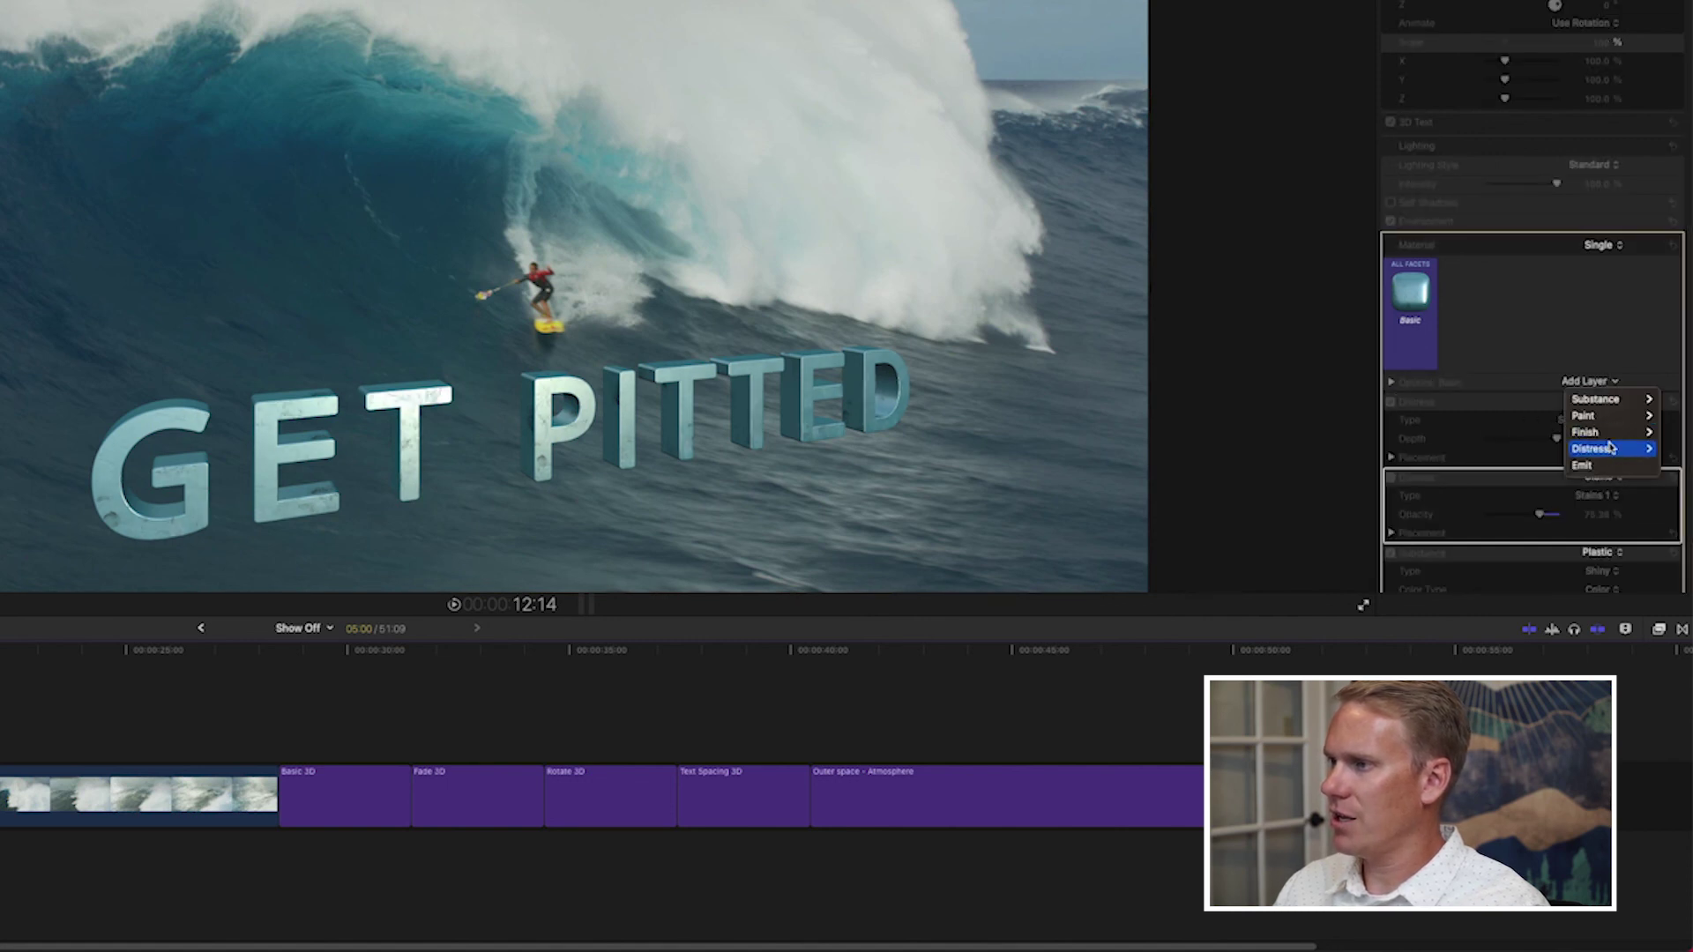
click(1551, 503)
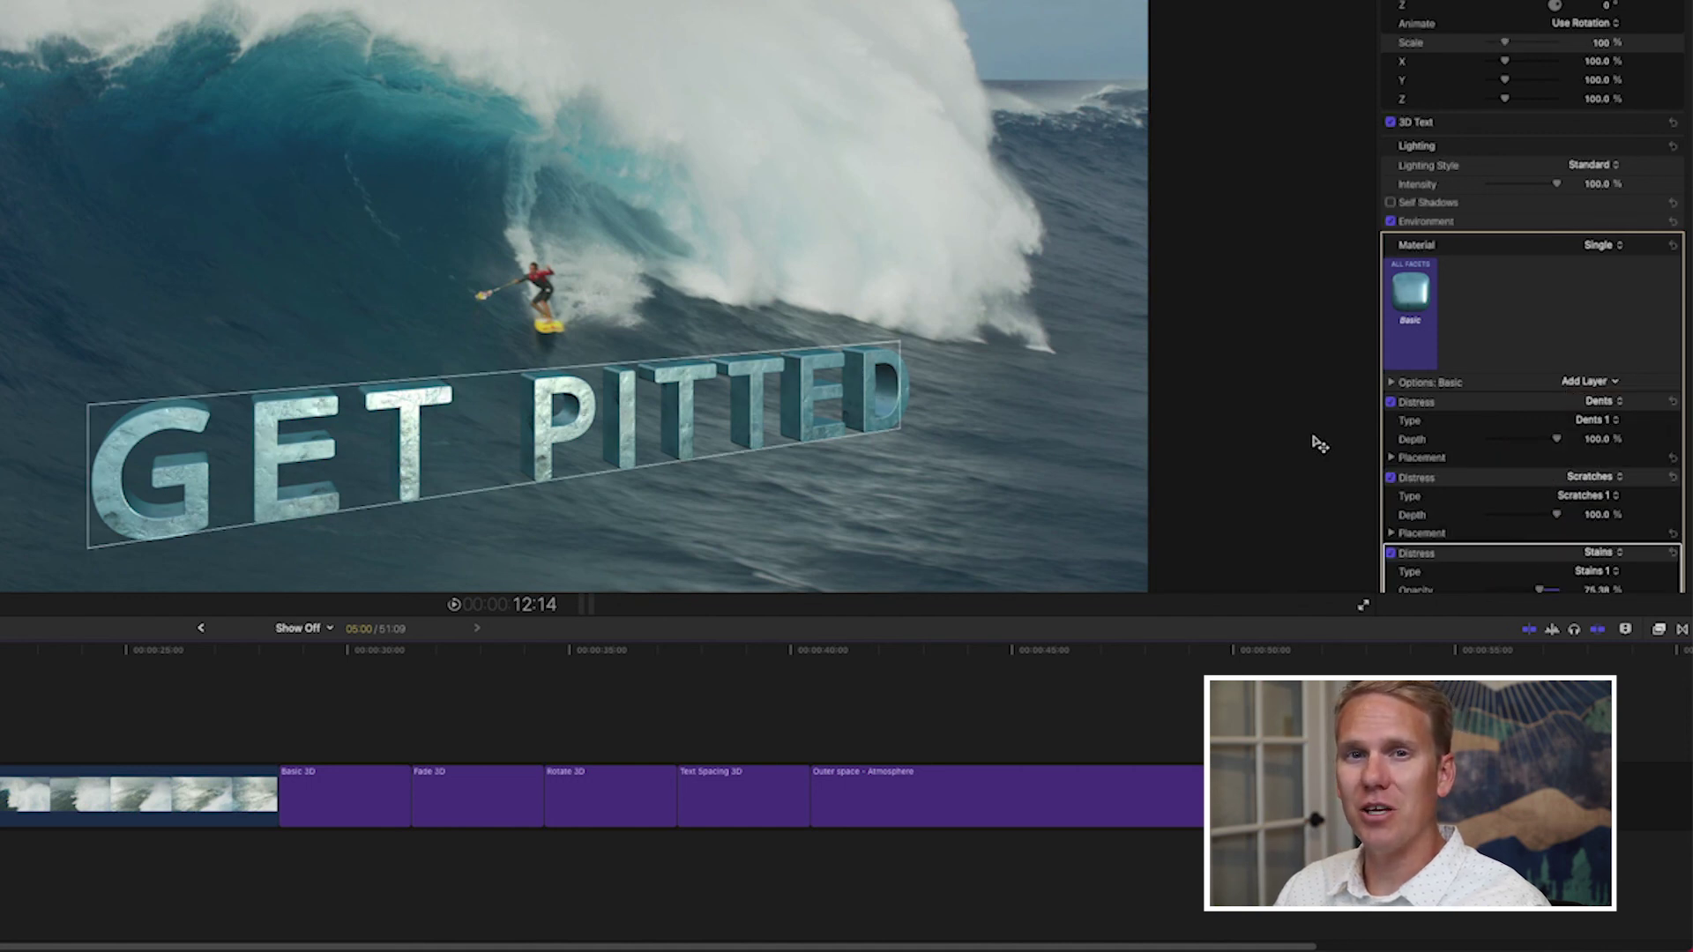
scroll(1437, 423, down, 4)
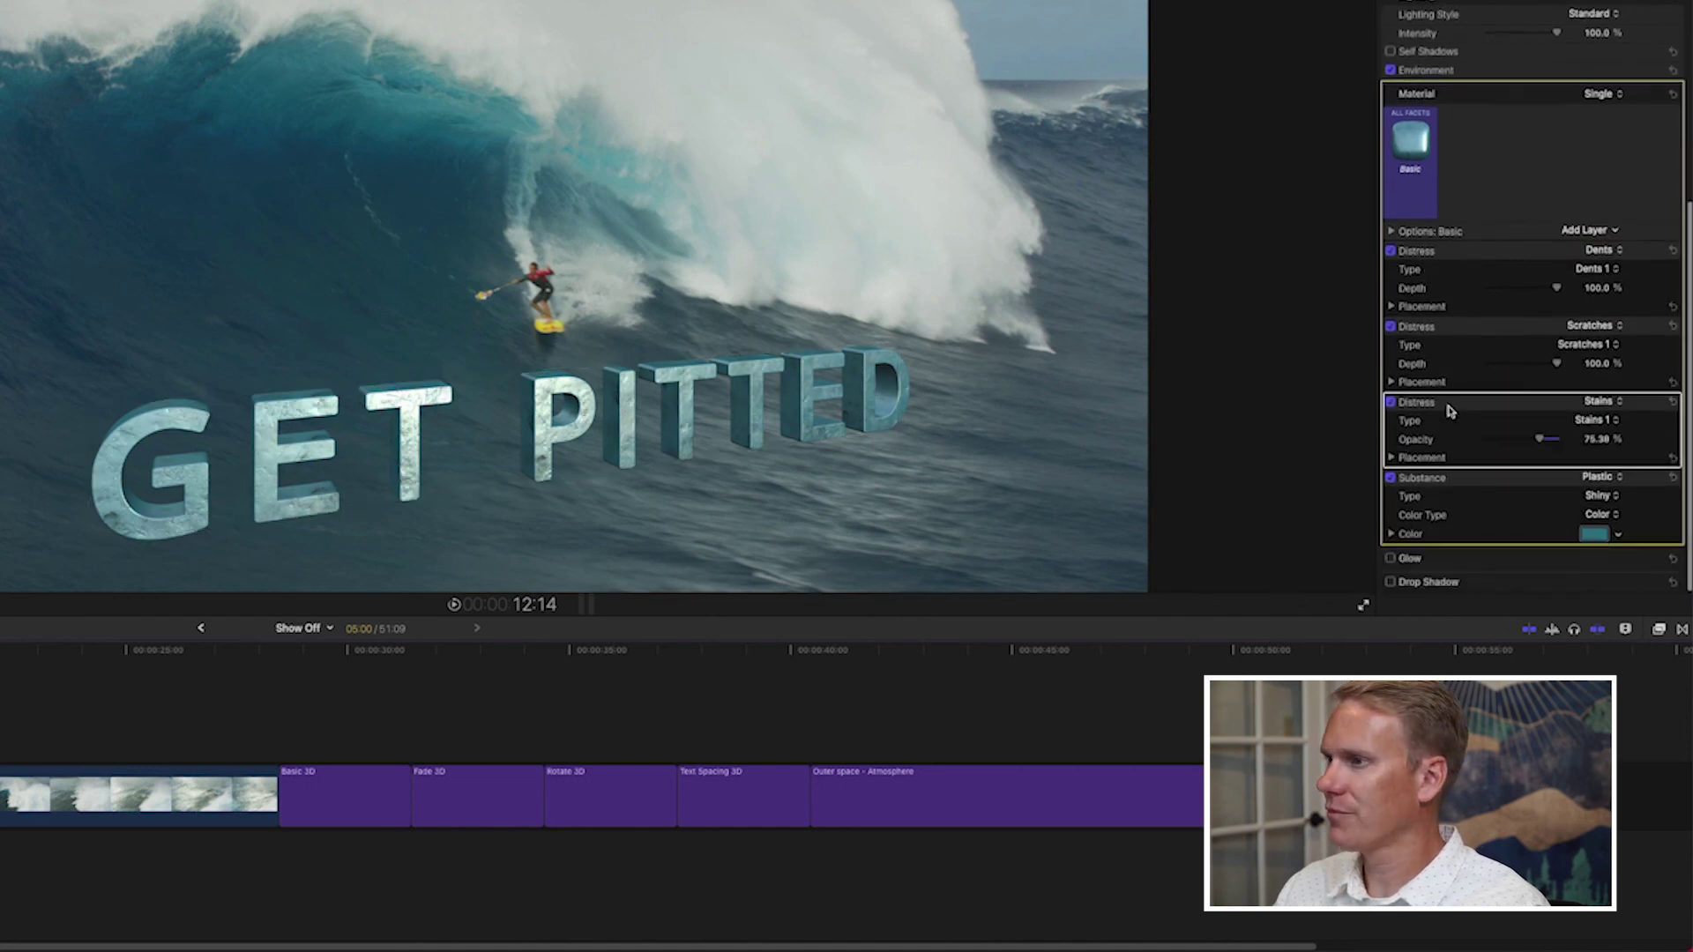
Set Scratches 3 at 73.29% depth and Dents 3 at 73.64% depth.
click(1598, 346)
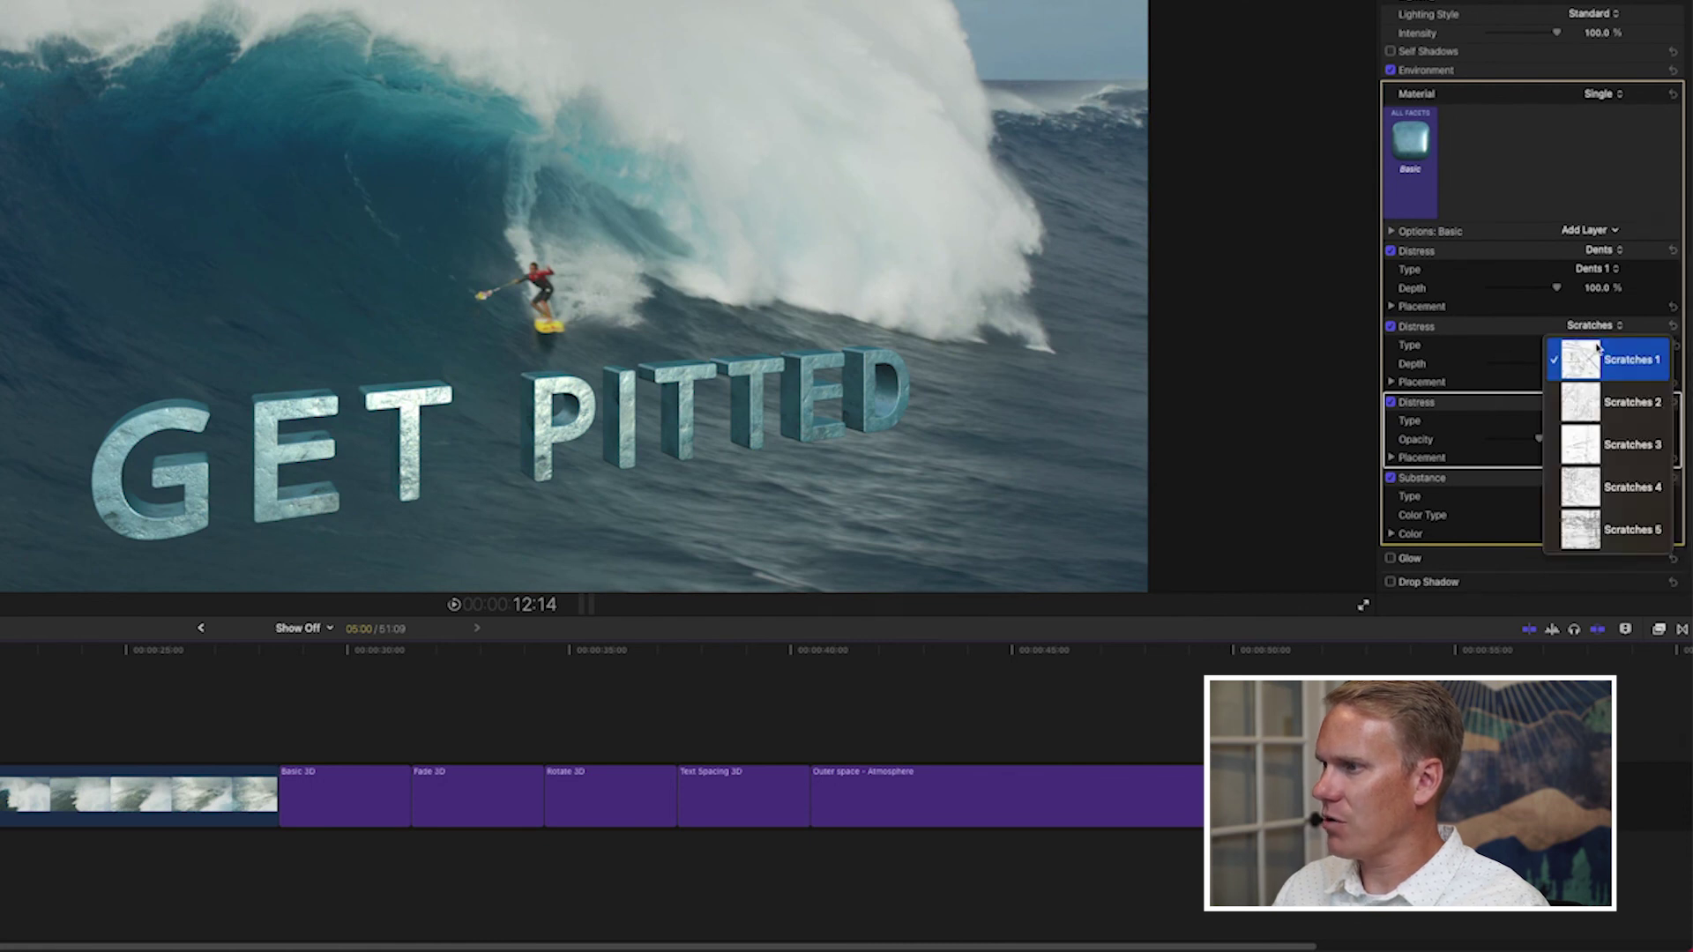
click(1579, 361)
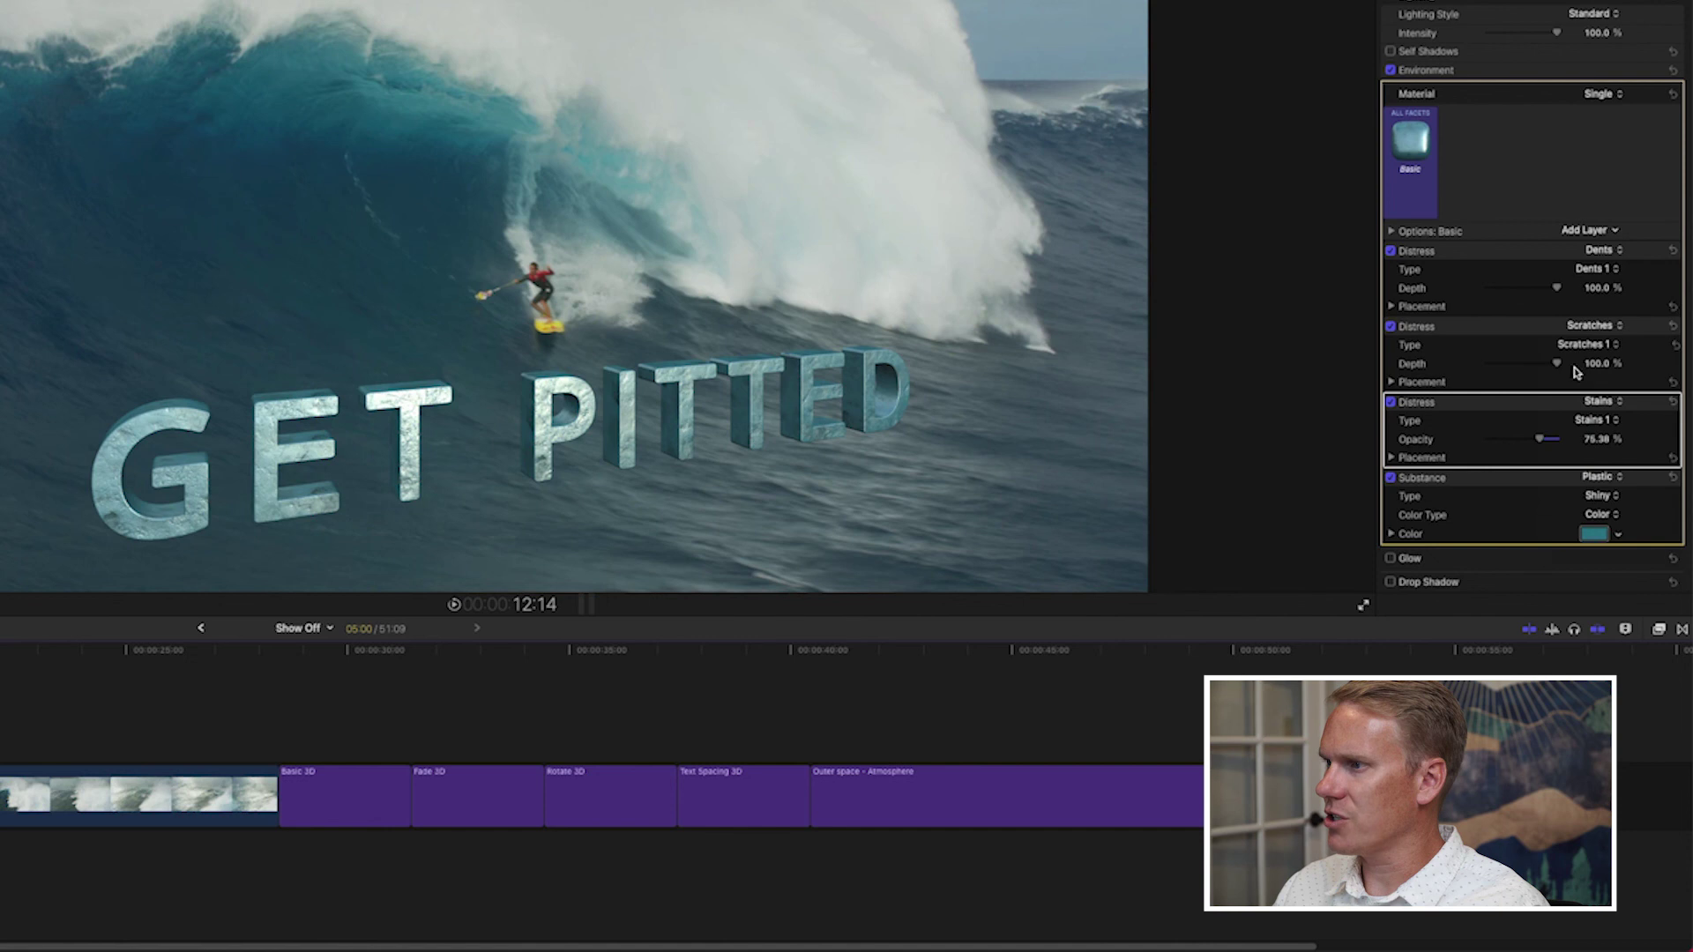
drag(1562, 365, 1540, 368)
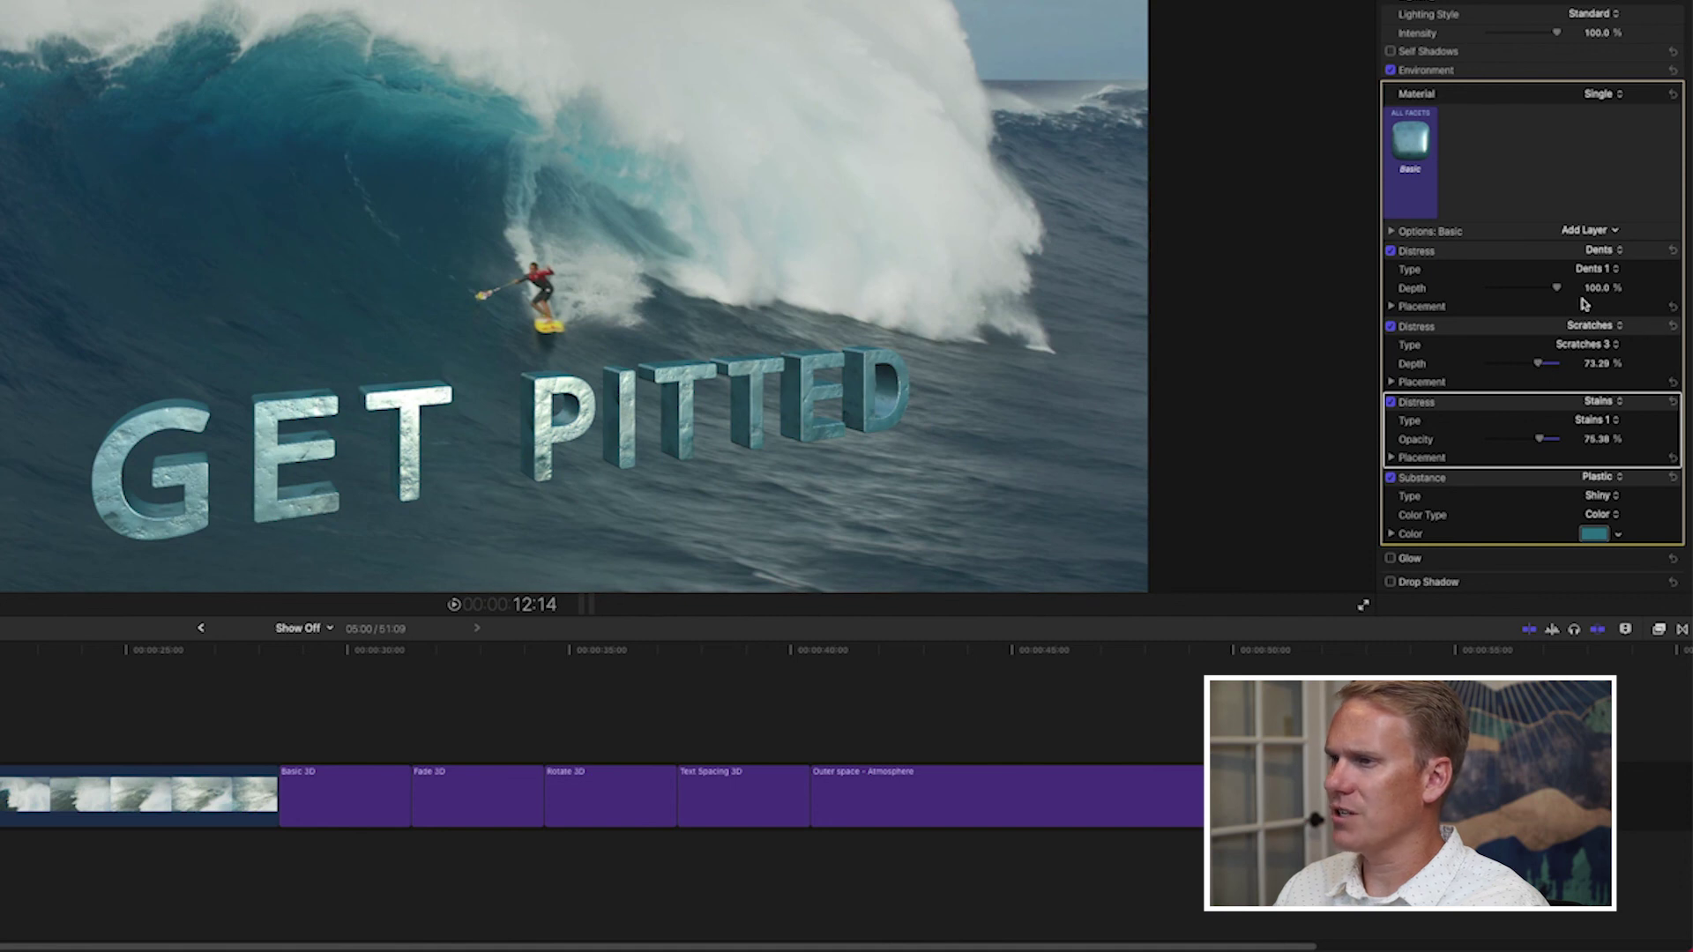
click(1604, 270)
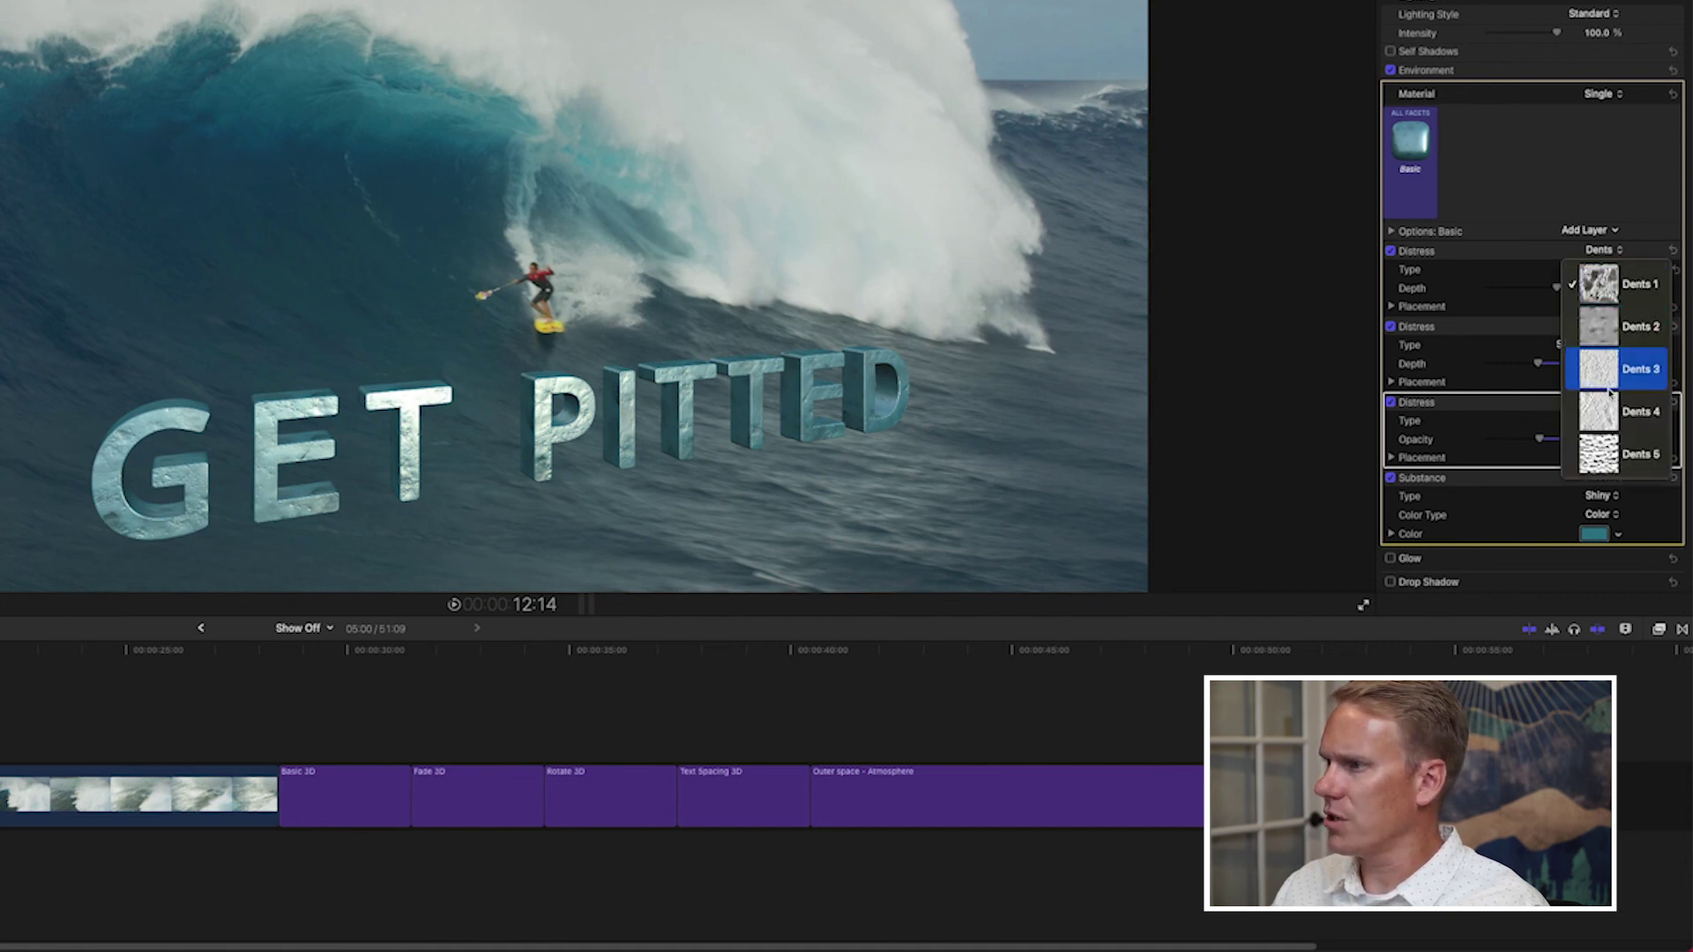
click(1605, 454)
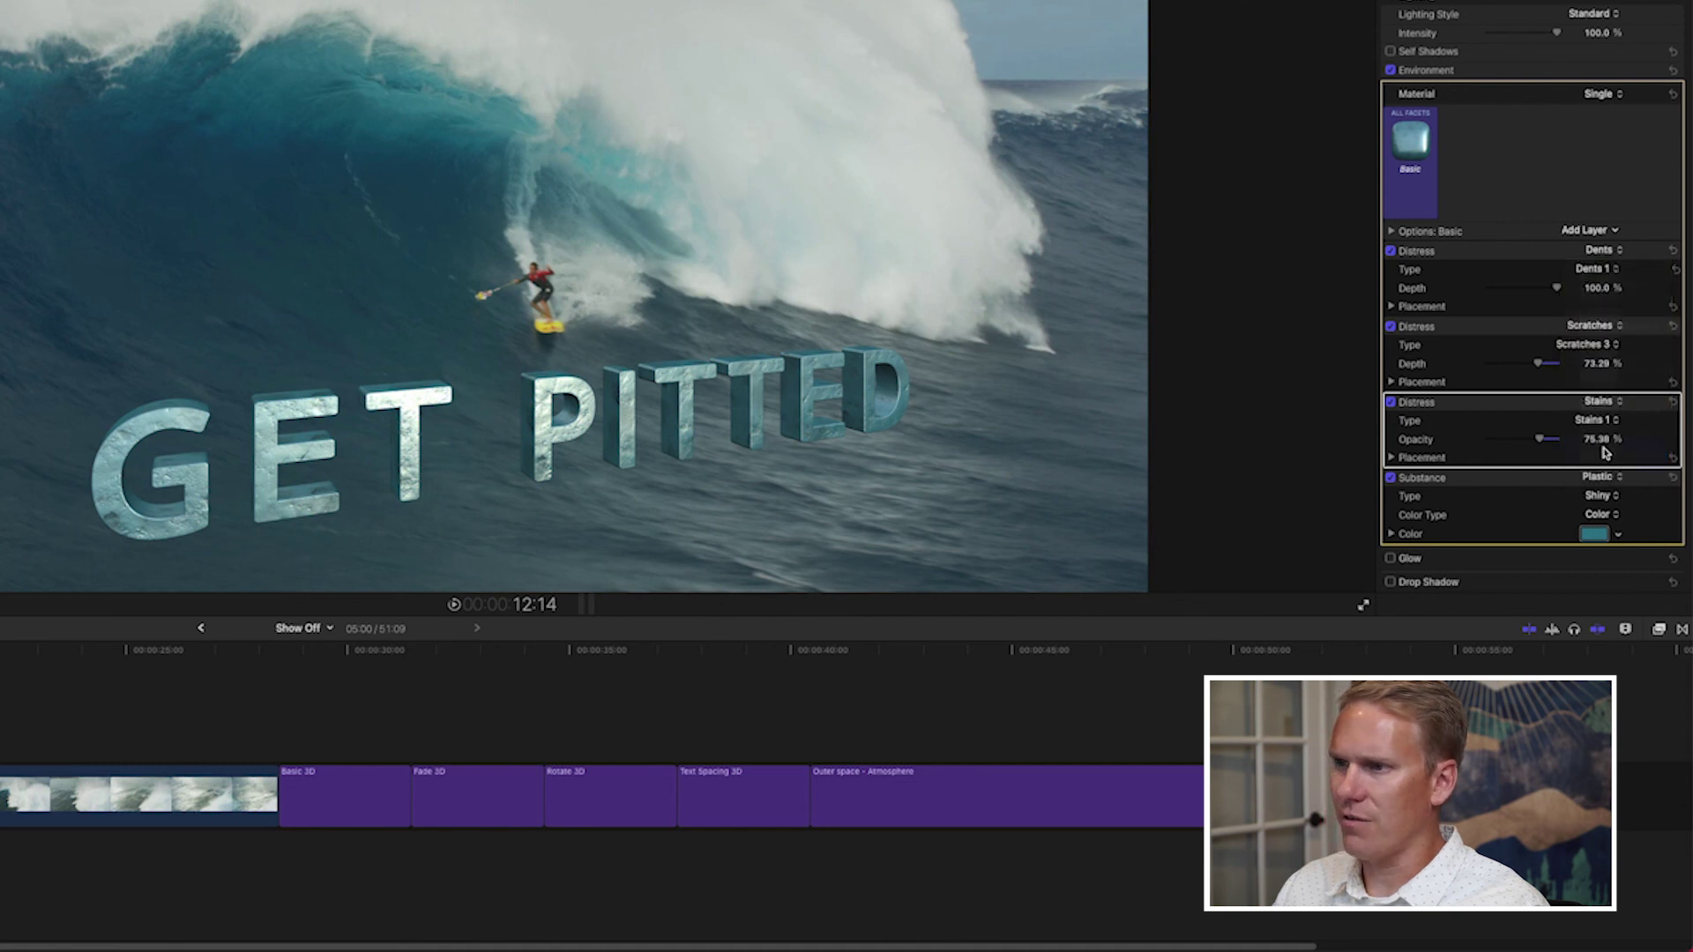
click(1597, 270)
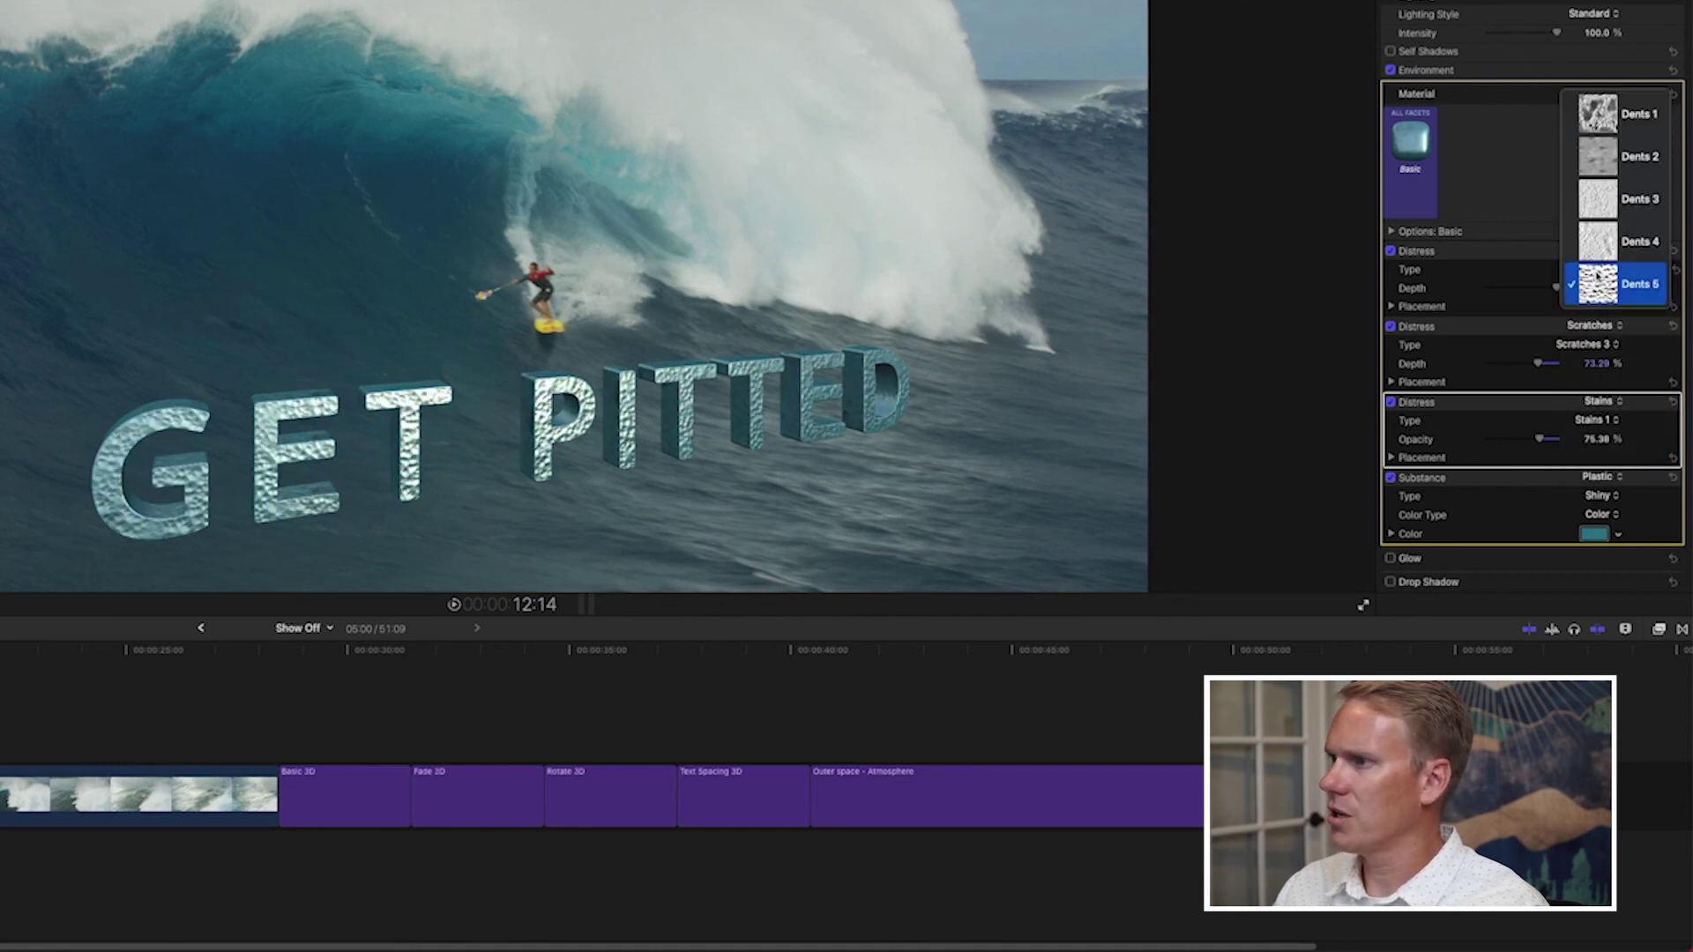
click(1599, 209)
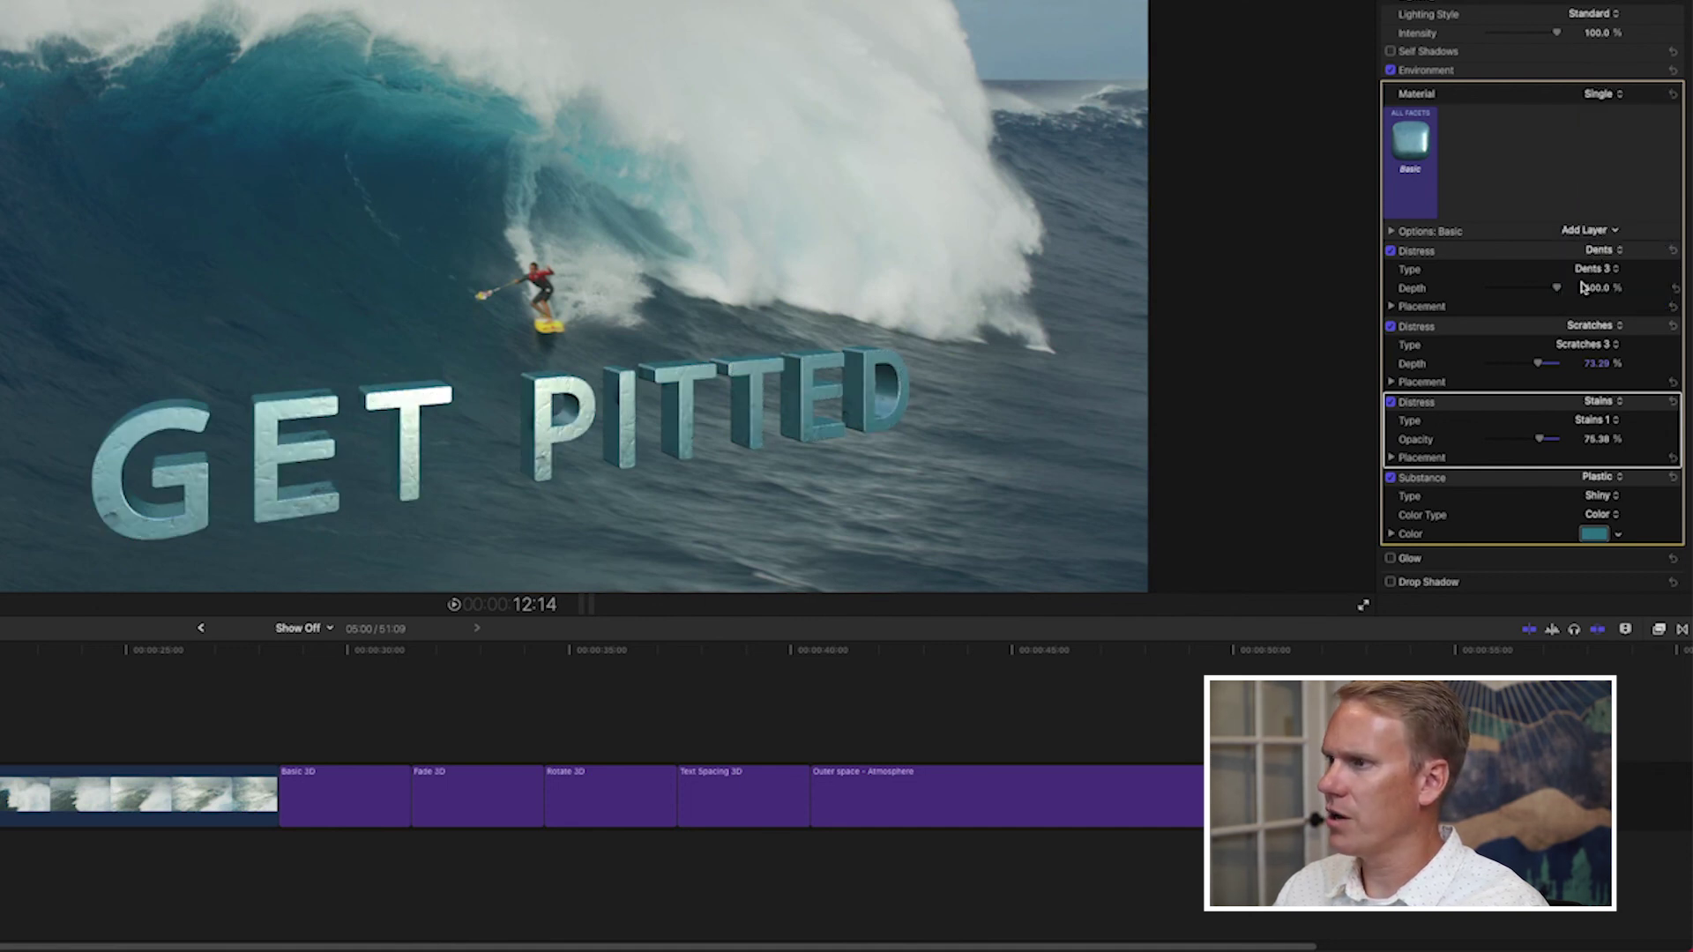
drag(1562, 292, 1539, 293)
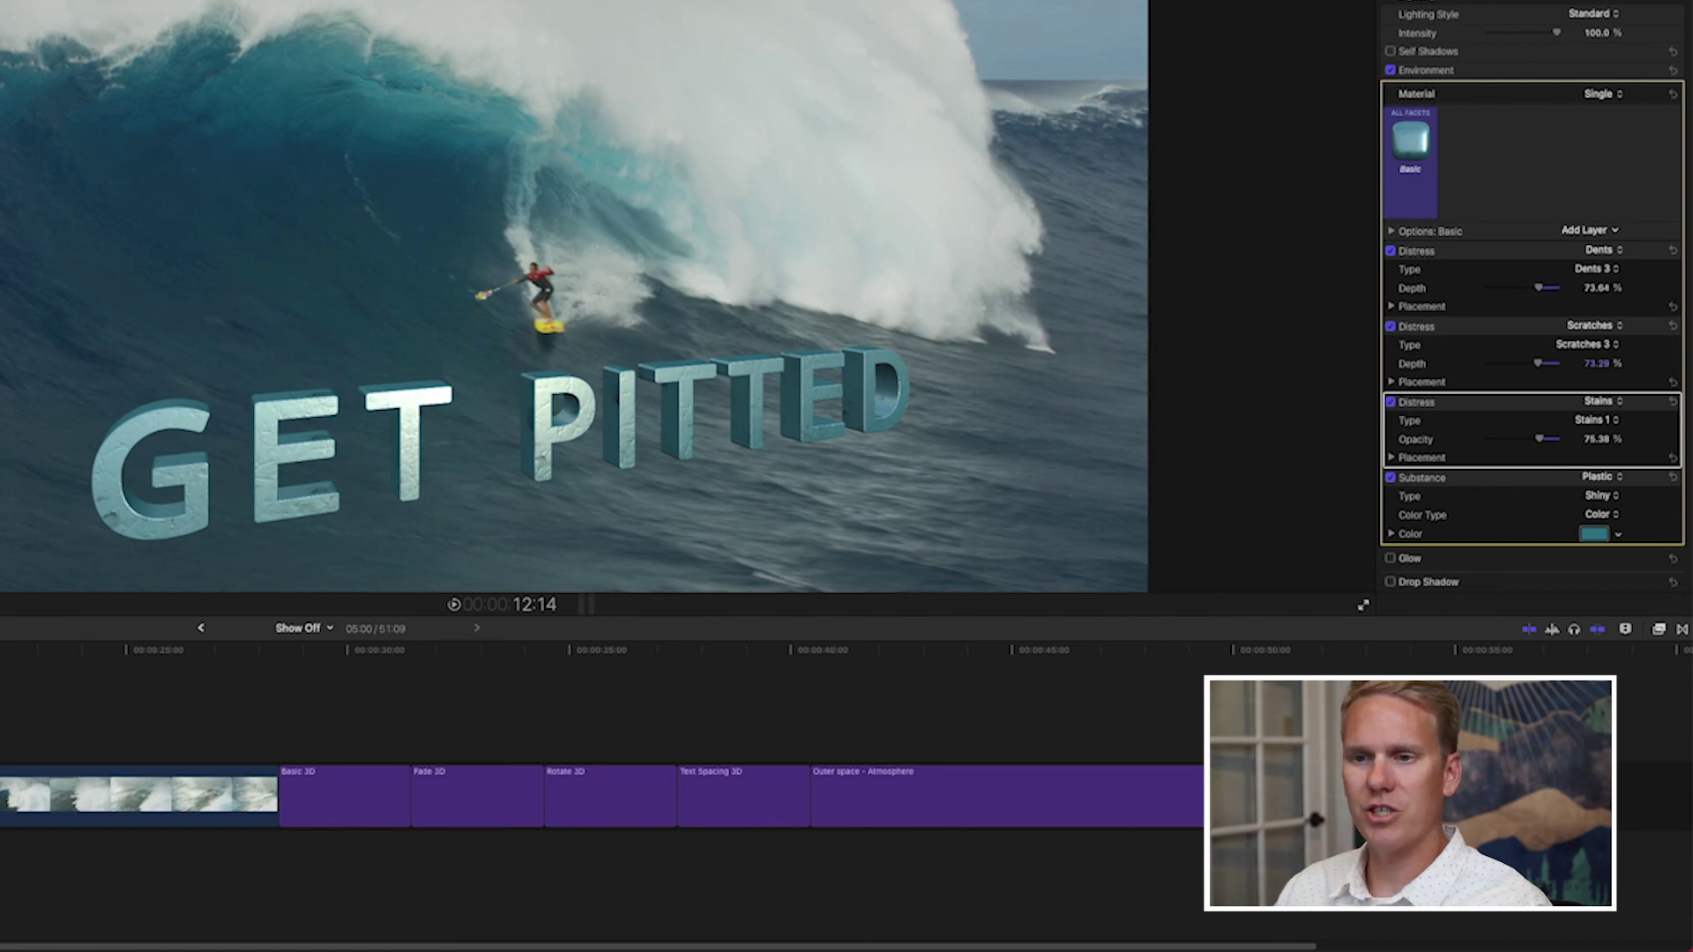
Play the distressed GET PITTED title over the surf footage from its start.
key(slash)
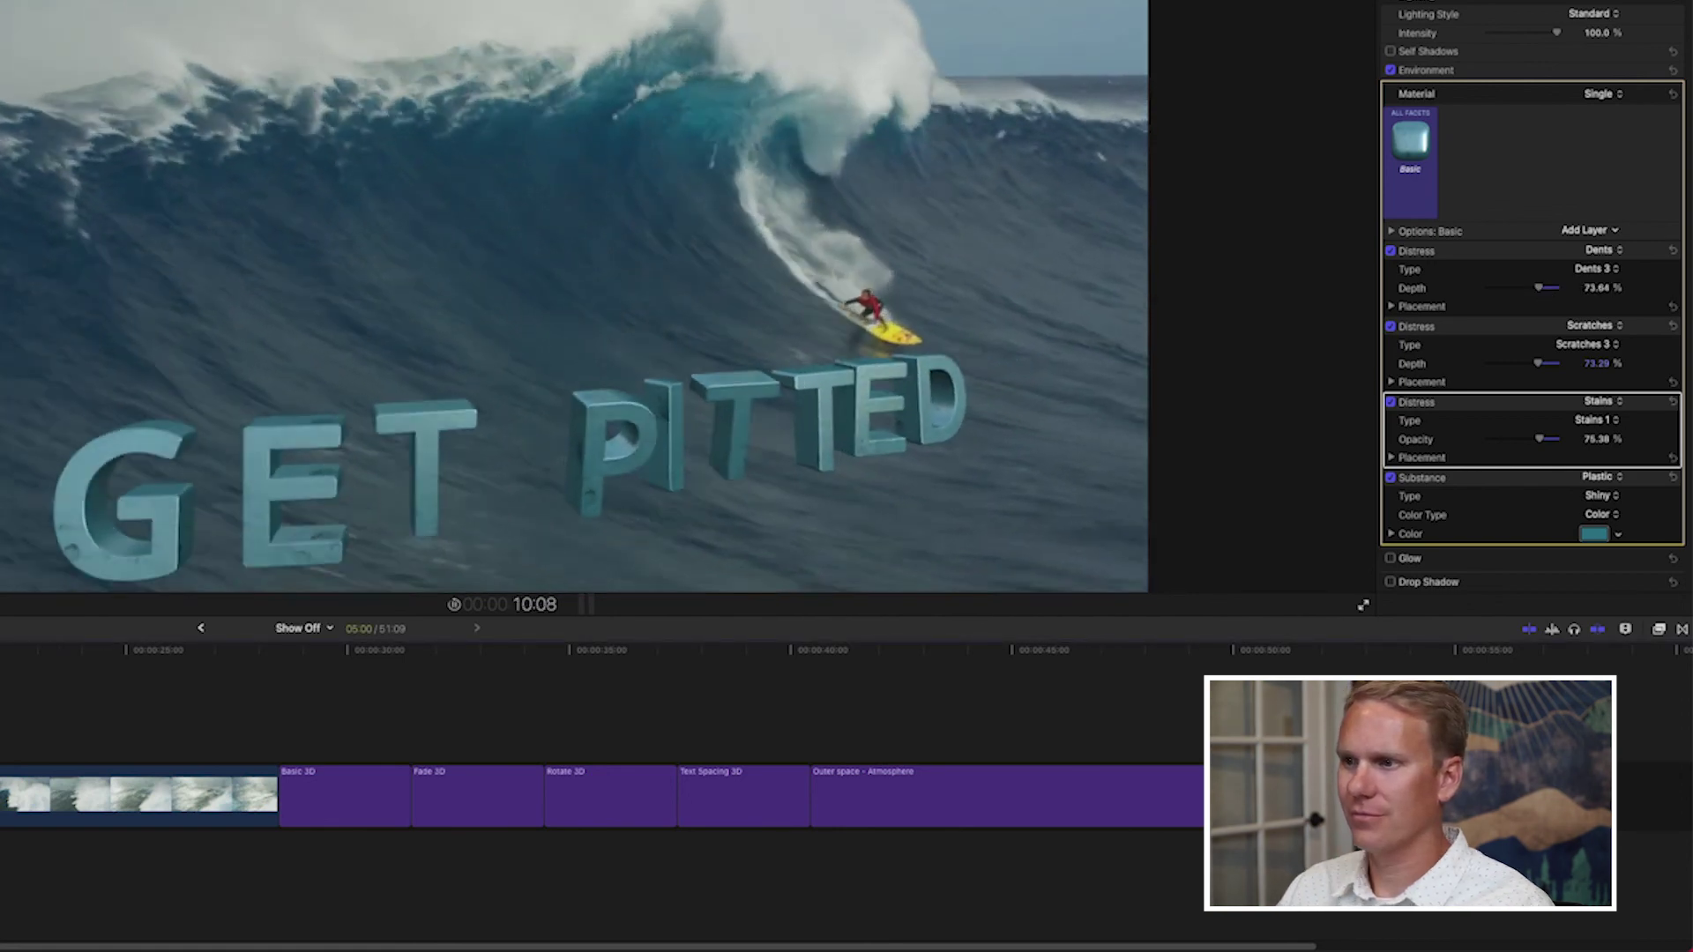